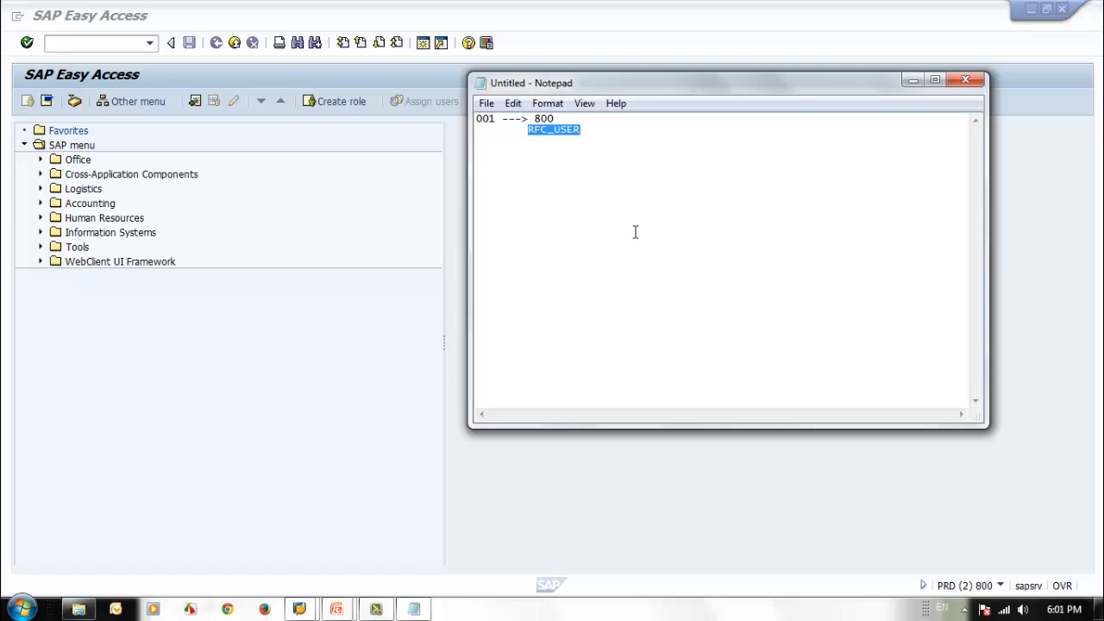
# Step: Switch to SAP Easy Access and run transaction su01 for user maintenance
pyautogui.click(283, 313)
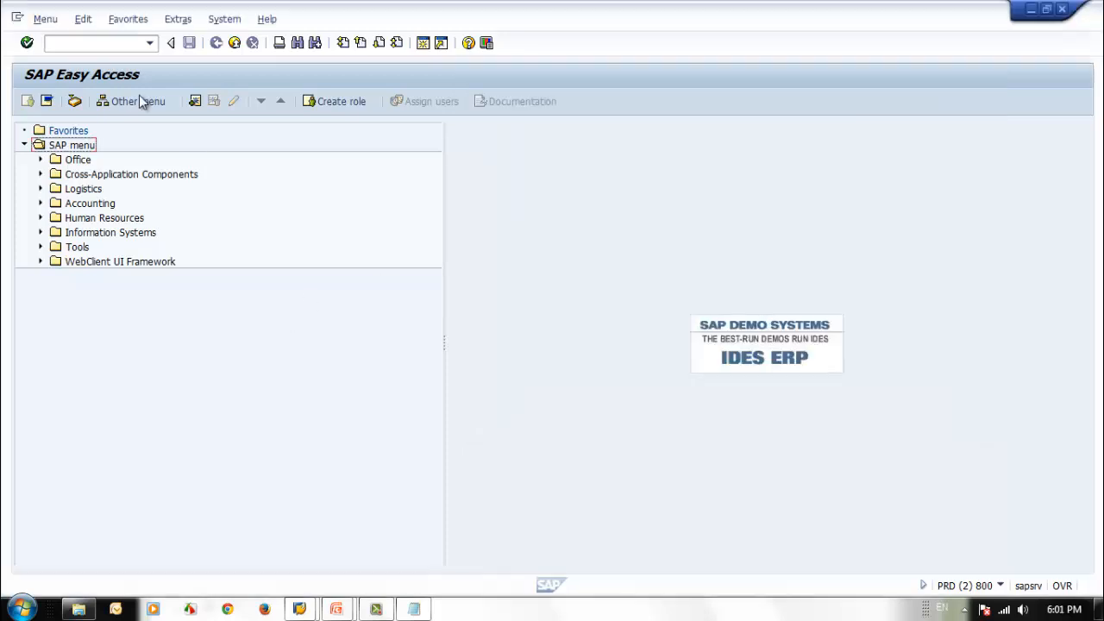
pyautogui.click(72, 39)
pyautogui.write('su01')
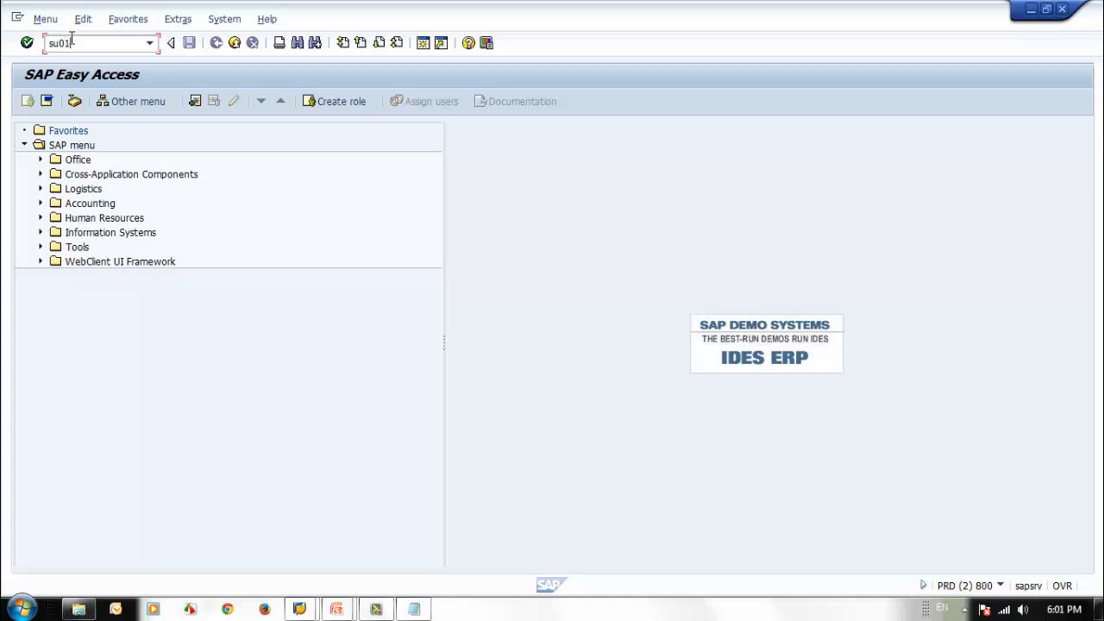
pyautogui.press('Return')
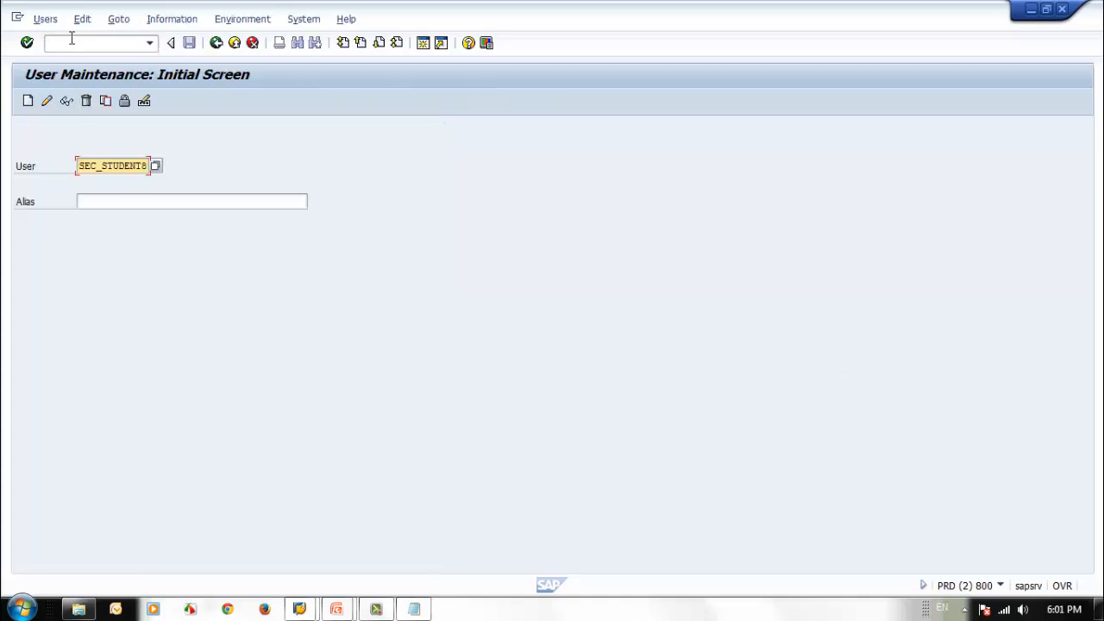
# Step: Enter sec_RFC_USER as the user name to maintain
pyautogui.write('RFC_USER')
pyautogui.press('Delete')
pyautogui.press('Delete')
pyautogui.press('Delete')
pyautogui.press('Delete')
pyautogui.press('BackSpace')
pyautogui.press('BackSpace')
pyautogui.press('BackSpace')
pyautogui.press('BackSpace')
pyautogui.press('BackSpace')
pyautogui.press('BackSpace')
pyautogui.press('BackSpace')
pyautogui.press('BackSpace')
pyautogui.write('se')
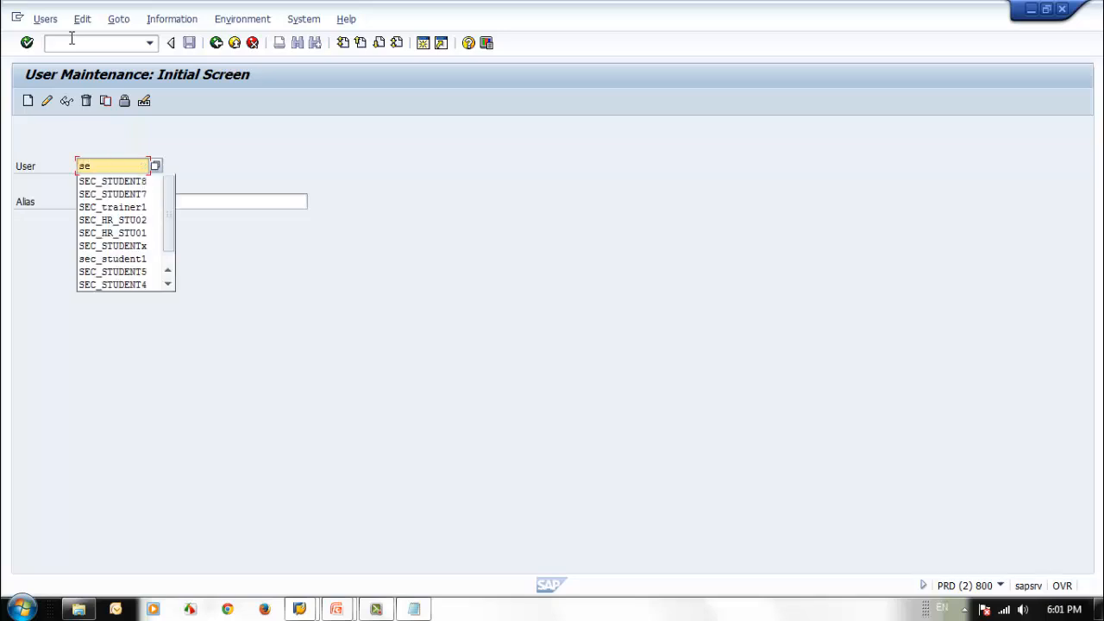
pyautogui.write('c_RFC_USER')
# Step: Copy the user name sec_RFC_USER into the Notepad note, replacing RFC_USER below the 001 ---> 800 line
pyautogui.moveTo(78, 165); pyautogui.dragTo(212, 166)
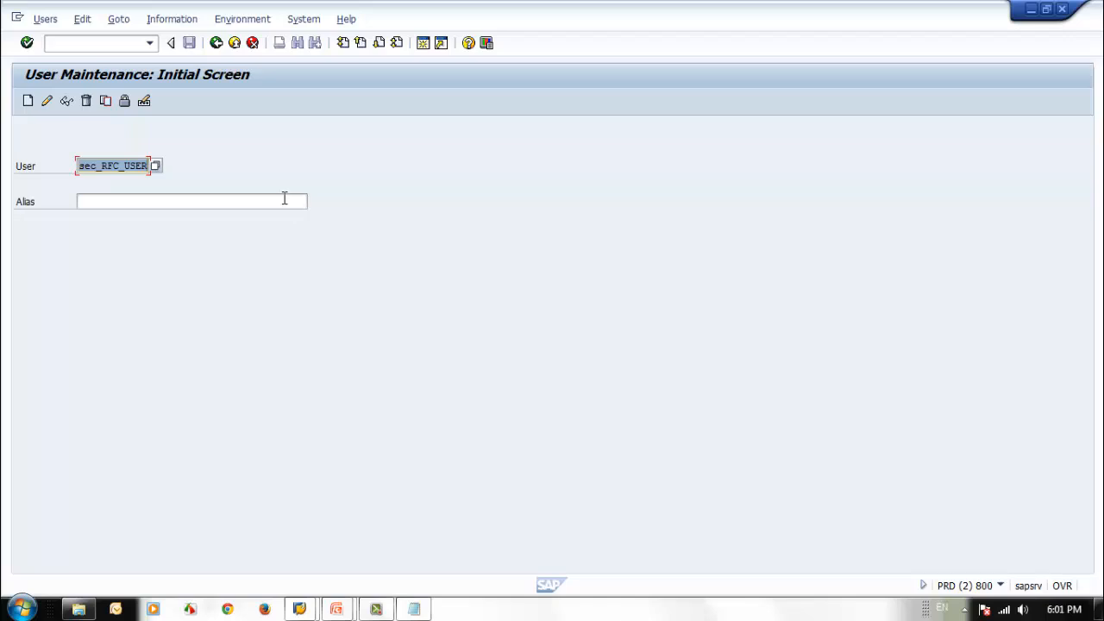
pyautogui.hotkey('ctrl', 'c')
pyautogui.click(414, 610)
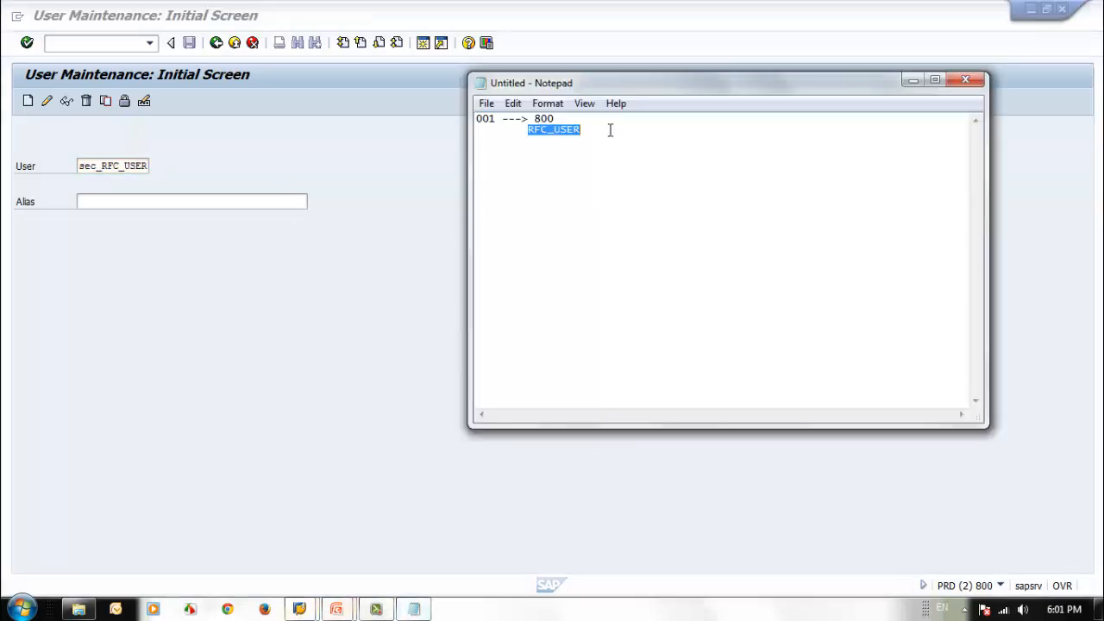
pyautogui.click(611, 130)
pyautogui.press('BackSpace')
pyautogui.press('BackSpace')
pyautogui.press('BackSpace')
pyautogui.press('BackSpace')
pyautogui.press('BackSpace')
pyautogui.press('BackSpace')
pyautogui.press('BackSpace')
pyautogui.press('BackSpace')
pyautogui.hotkey('ctrl', 'v')
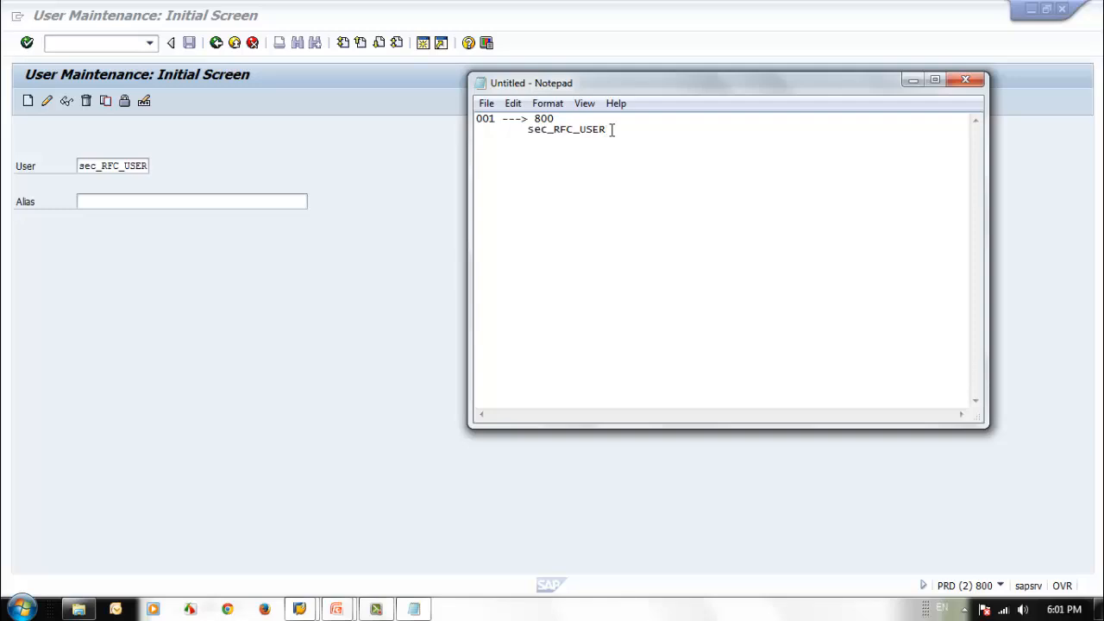
# Step: Back in SAP, start creating the user with last name SAP Security and first name RFC User
pyautogui.click(140, 192)
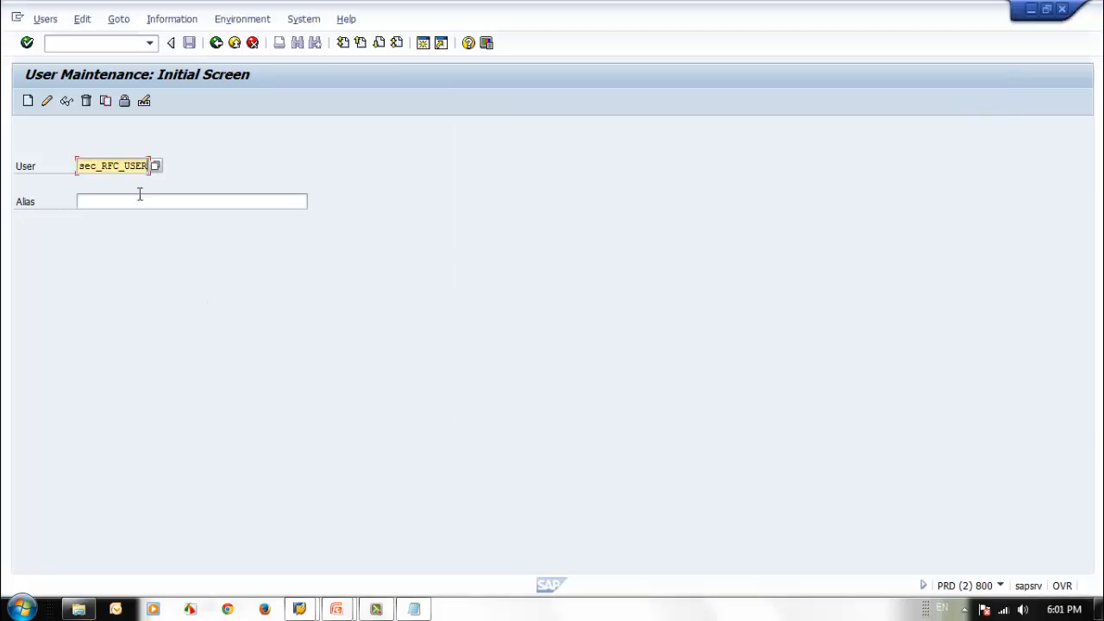
pyautogui.click(28, 101)
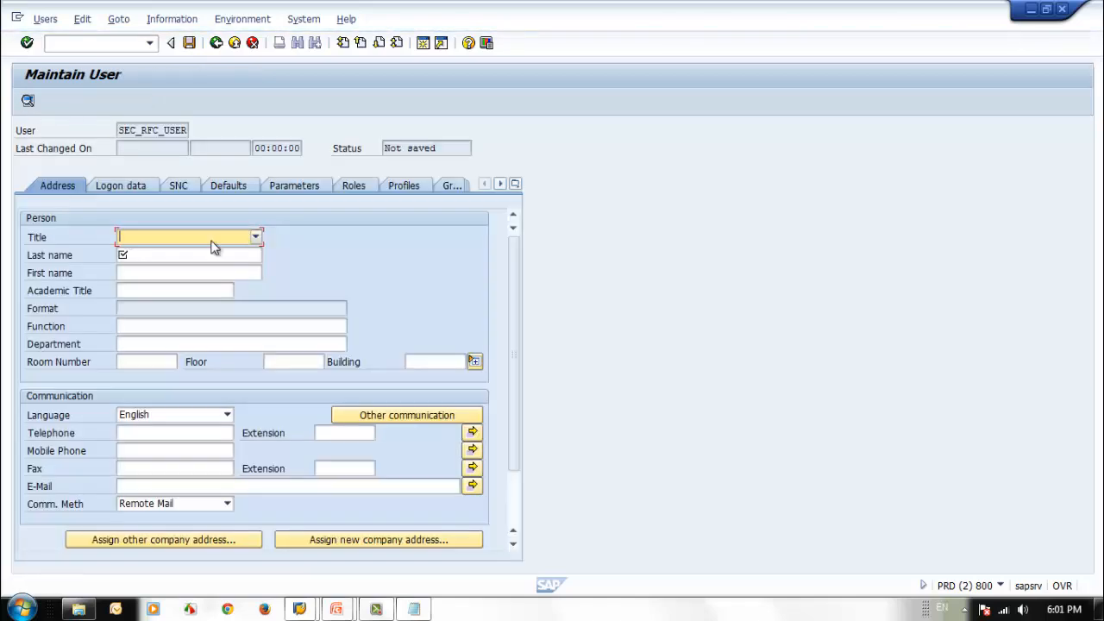
pyautogui.click(193, 253)
pyautogui.write('s')
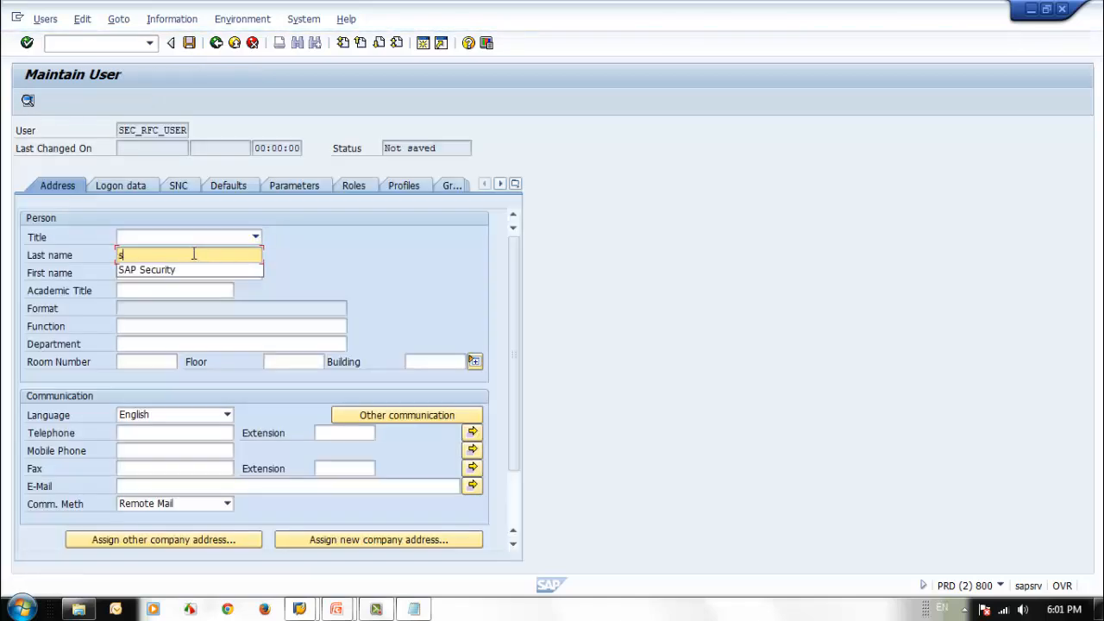
pyautogui.press('Down')
pyautogui.press('Return')
pyautogui.press('Tab')
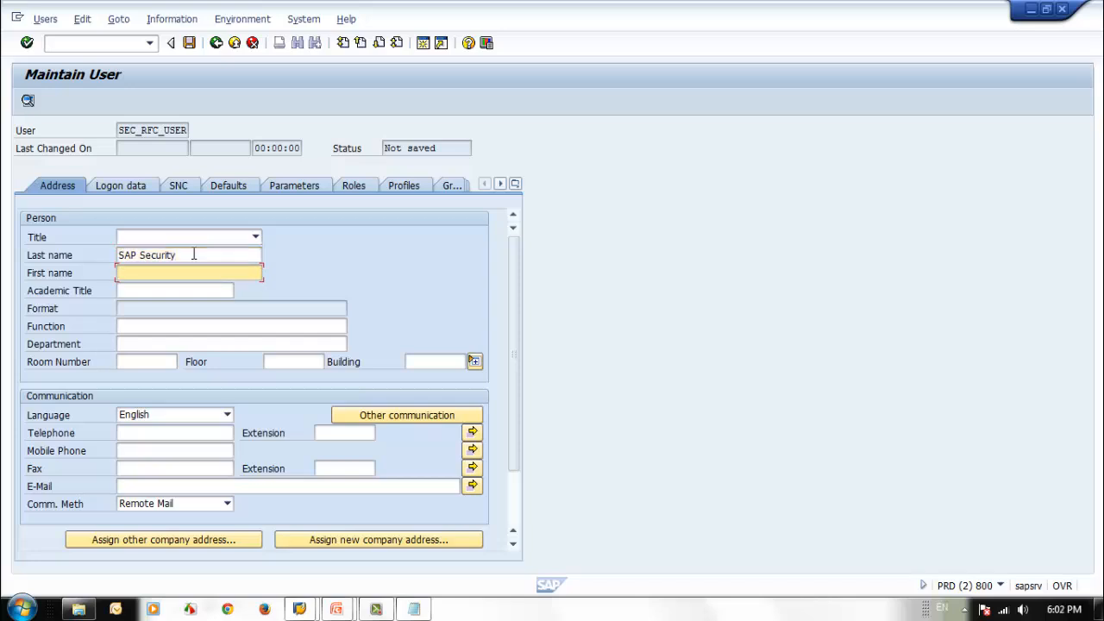
pyautogui.write('RFC')
pyautogui.press('Down')
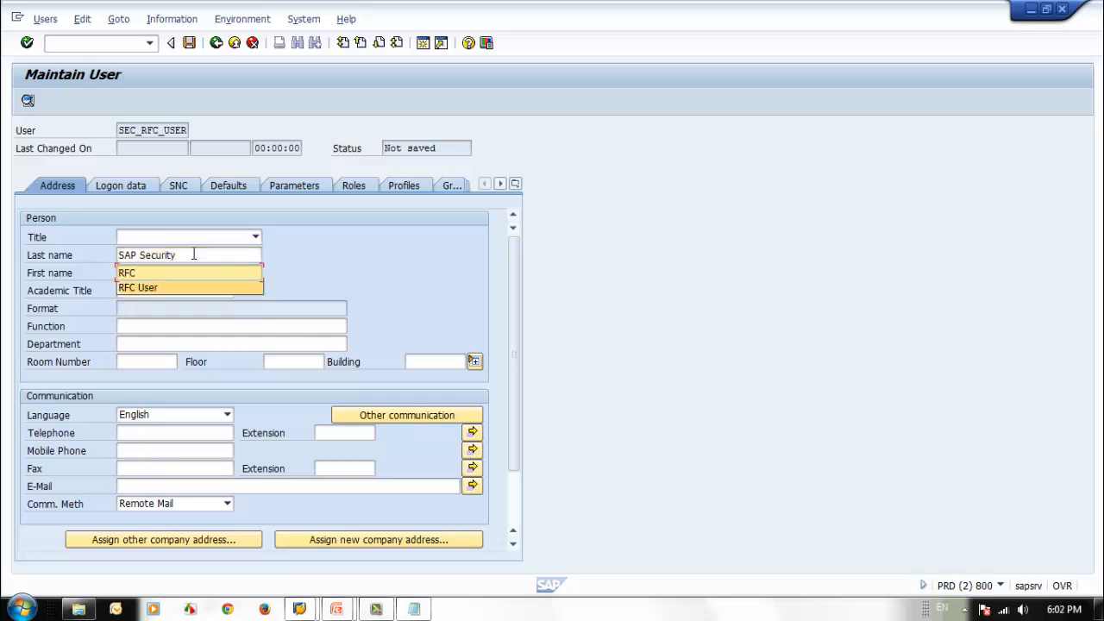
pyautogui.press('Return')
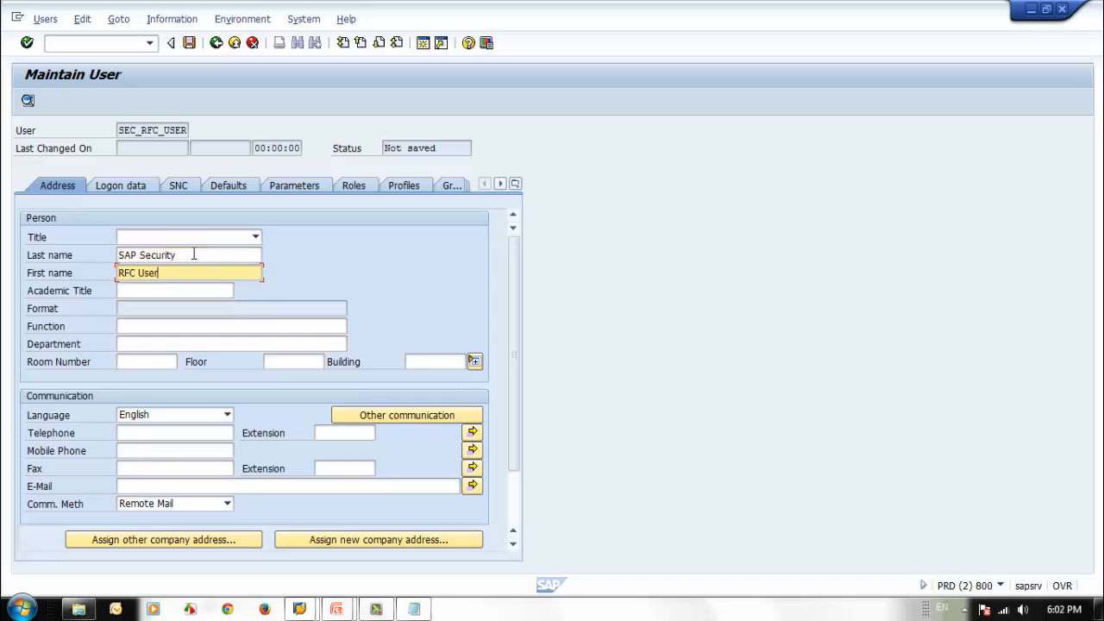
# Step: Enter and repeat the initial password in the logon data, and set the user type to Communications Data
pyautogui.click(136, 184)
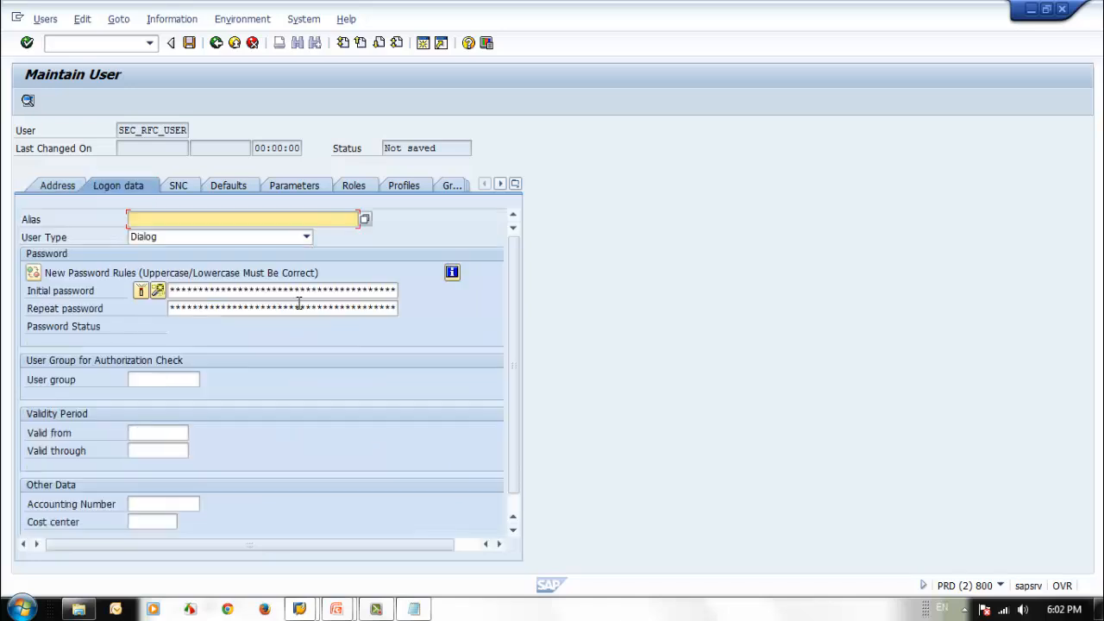
pyautogui.click(200, 291)
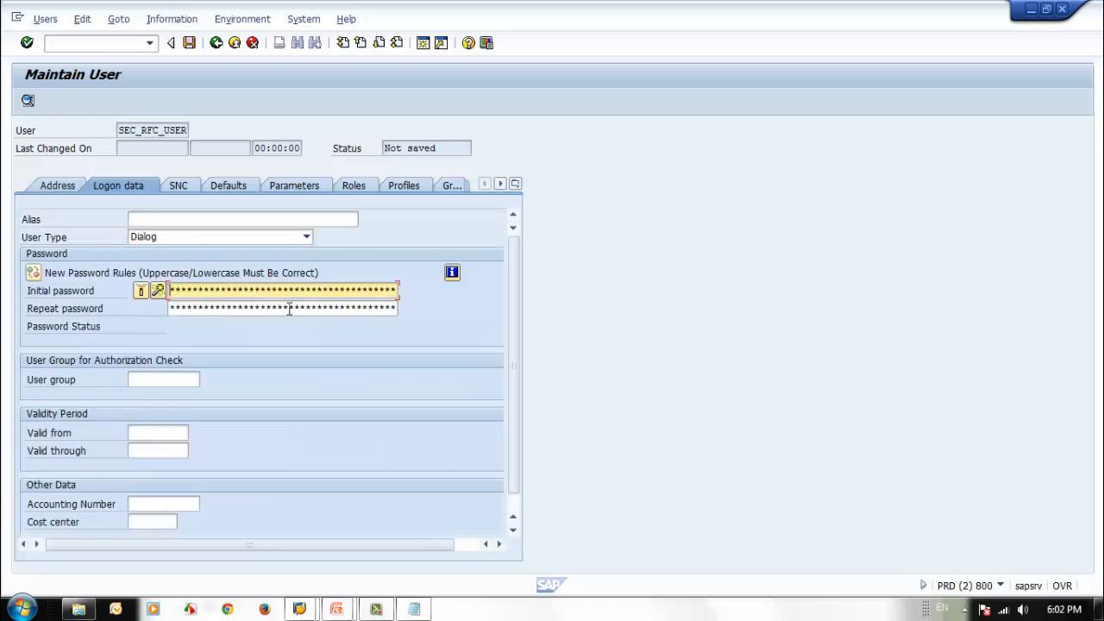
pyautogui.write('*******')
pyautogui.click(288, 308)
pyautogui.write('***')
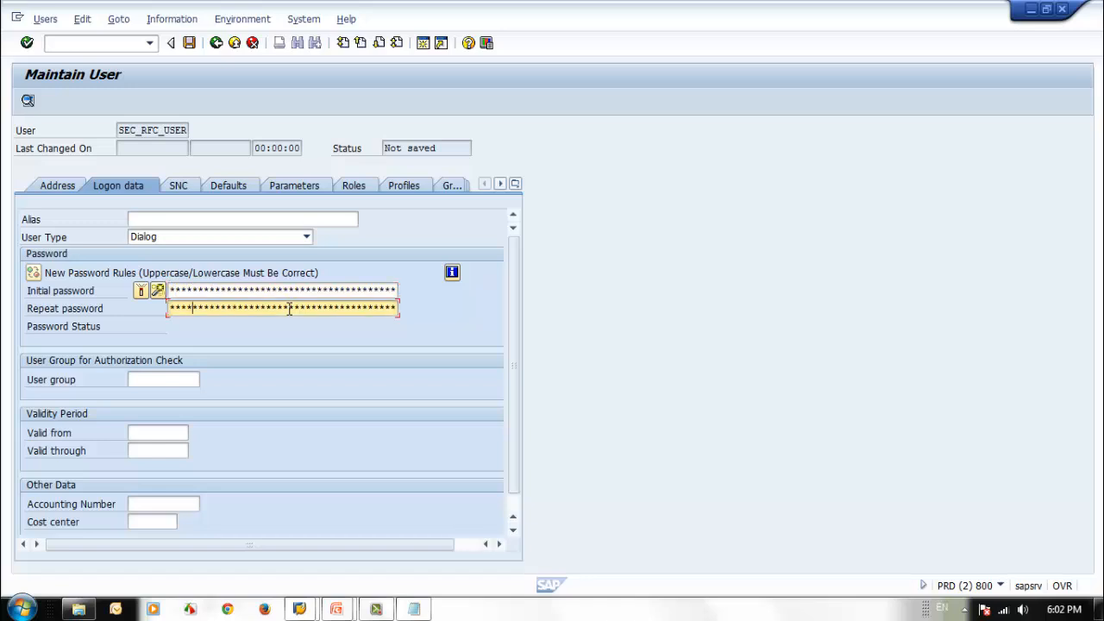
pyautogui.press('Return')
pyautogui.click(266, 237)
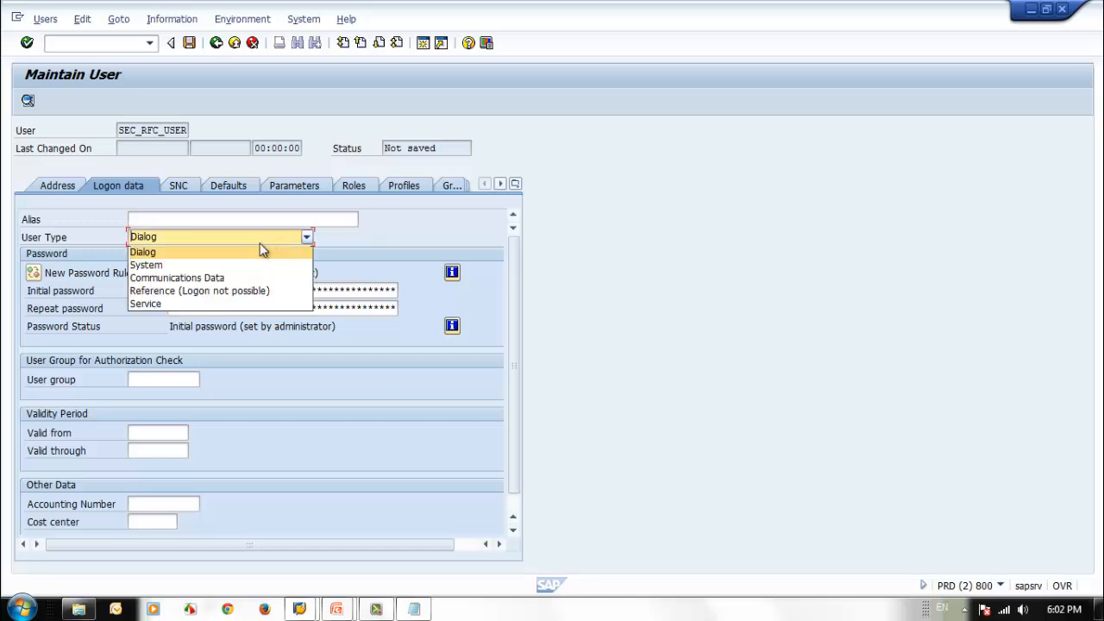
pyautogui.click(205, 280)
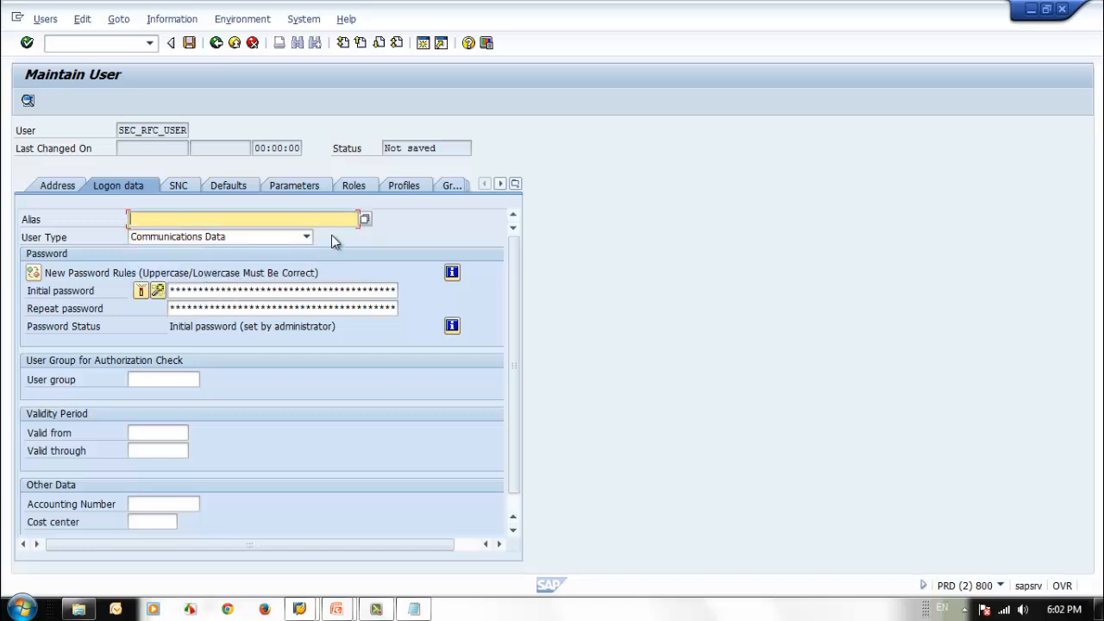
# Step: View the user's role assignments, and review the source client 001 in the Notepad connection note
pyautogui.click(354, 188)
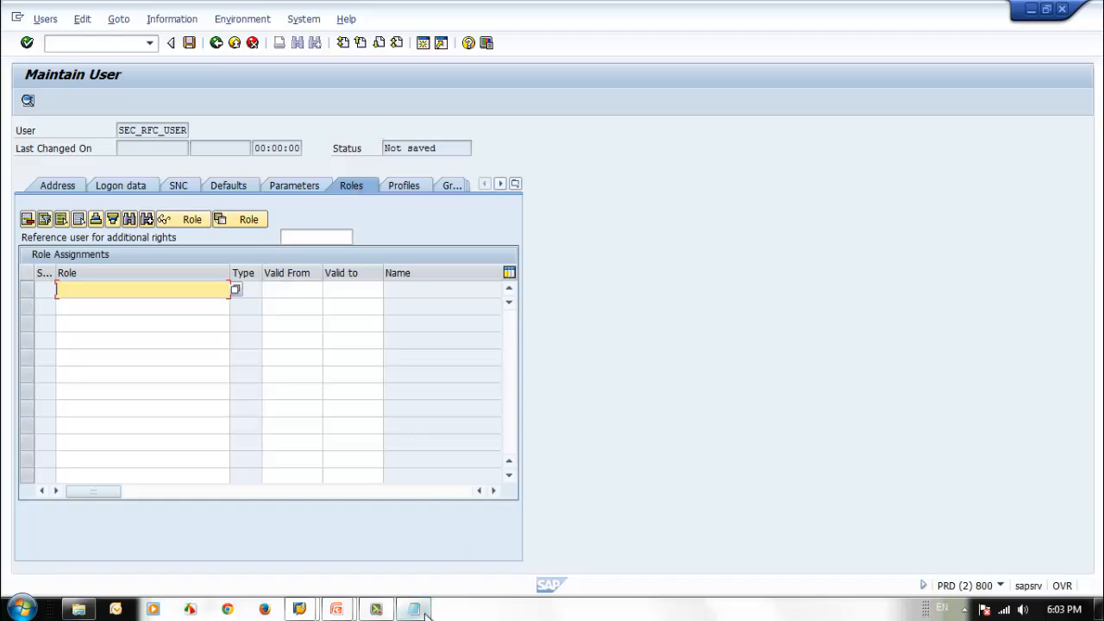
pyautogui.moveTo(426, 614)
pyautogui.click(441, 550)
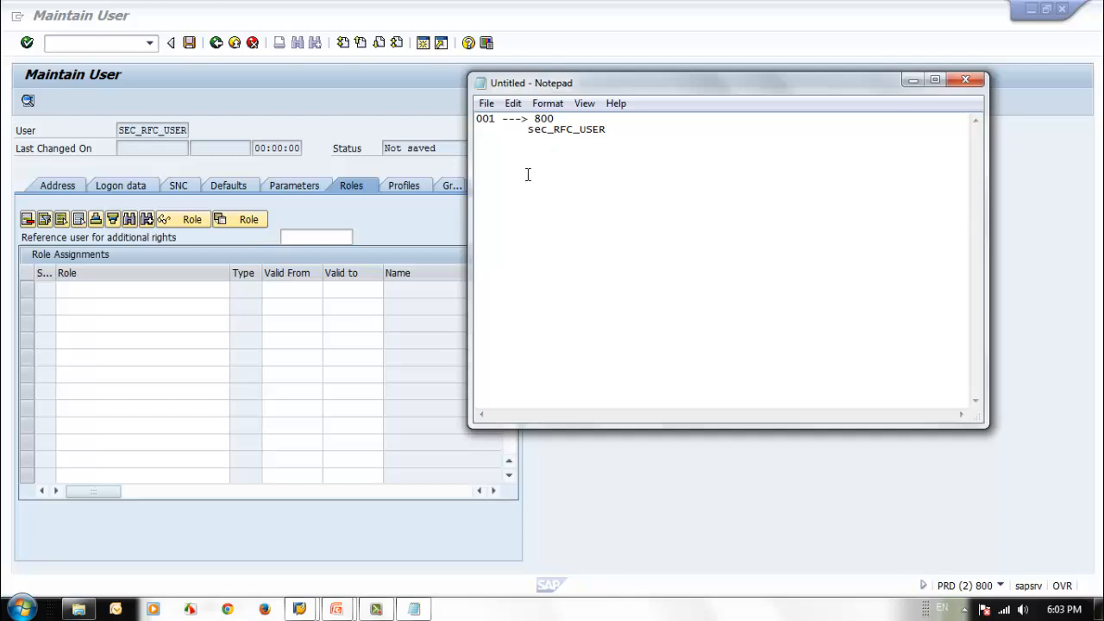
pyautogui.moveTo(497, 120); pyautogui.dragTo(476, 120)
pyautogui.click(496, 122)
# Step: Look up authorization profiles starting with sap for the first row of the user's assigned profiles
pyautogui.click(405, 184)
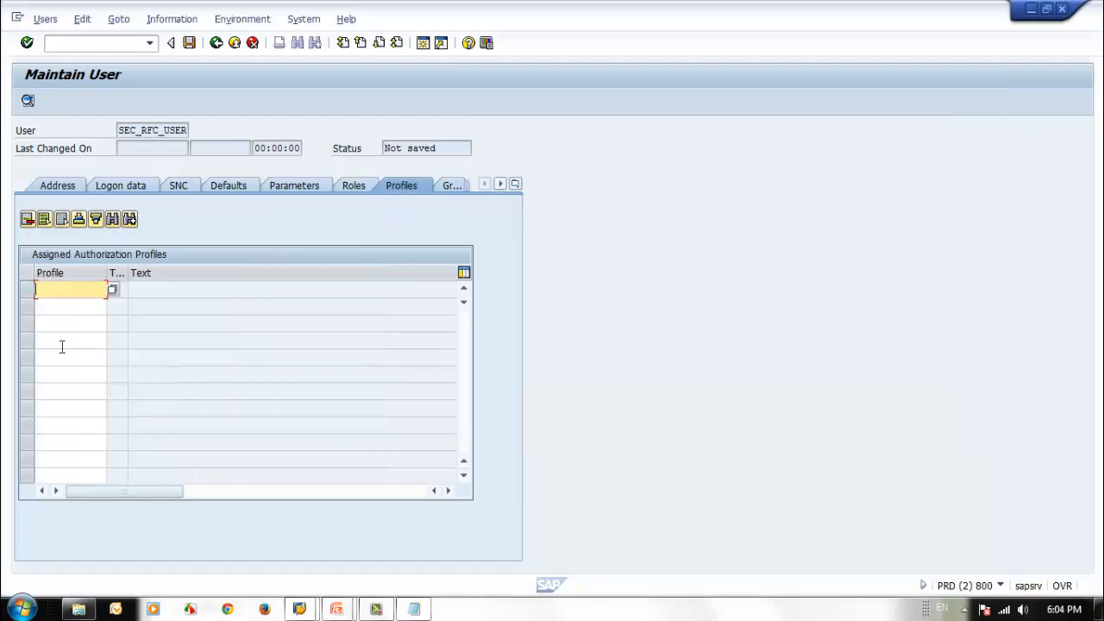
pyautogui.write('sap')
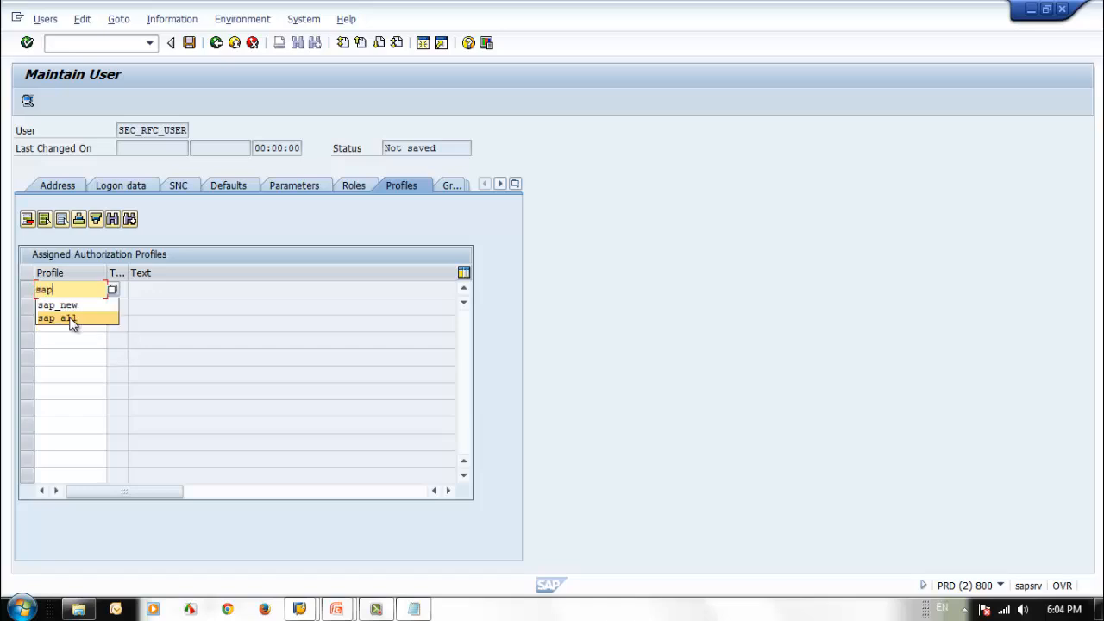
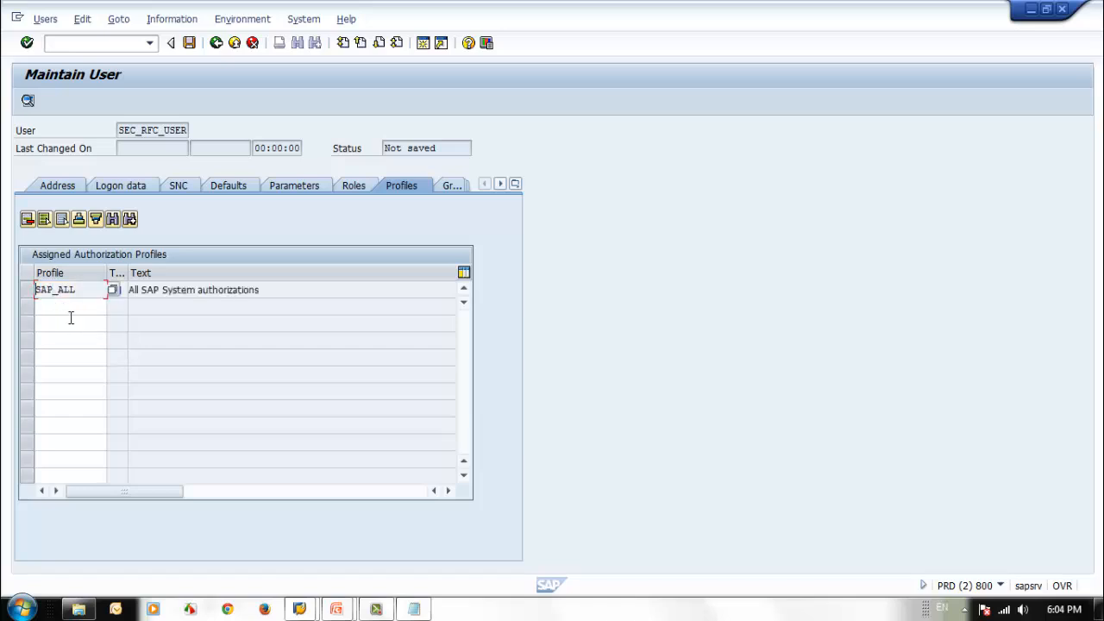
# Step: Save the new user, and switch to Notepad to replace the user name in the connection note with SEC_RFC_USER
pyautogui.click(190, 42)
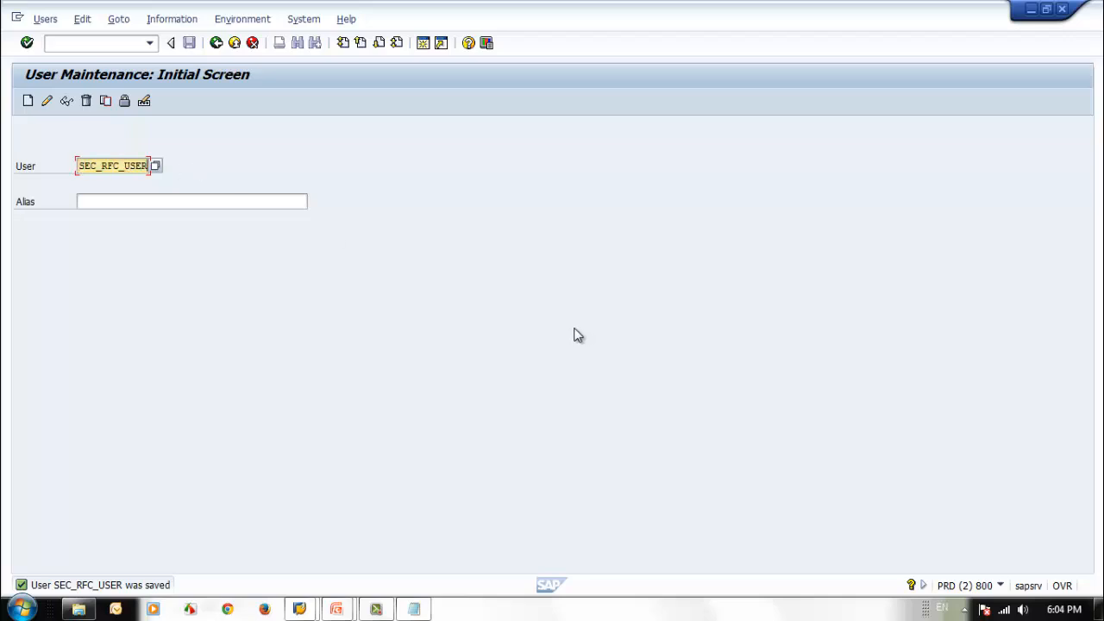
pyautogui.click(413, 608)
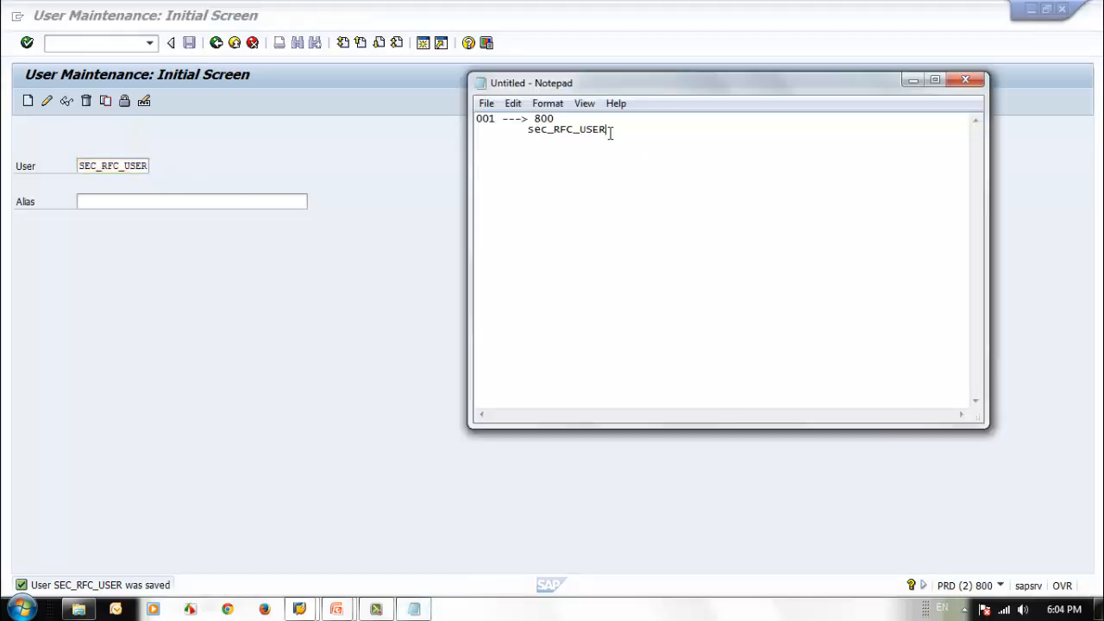
pyautogui.moveTo(609, 130); pyautogui.dragTo(528, 134)
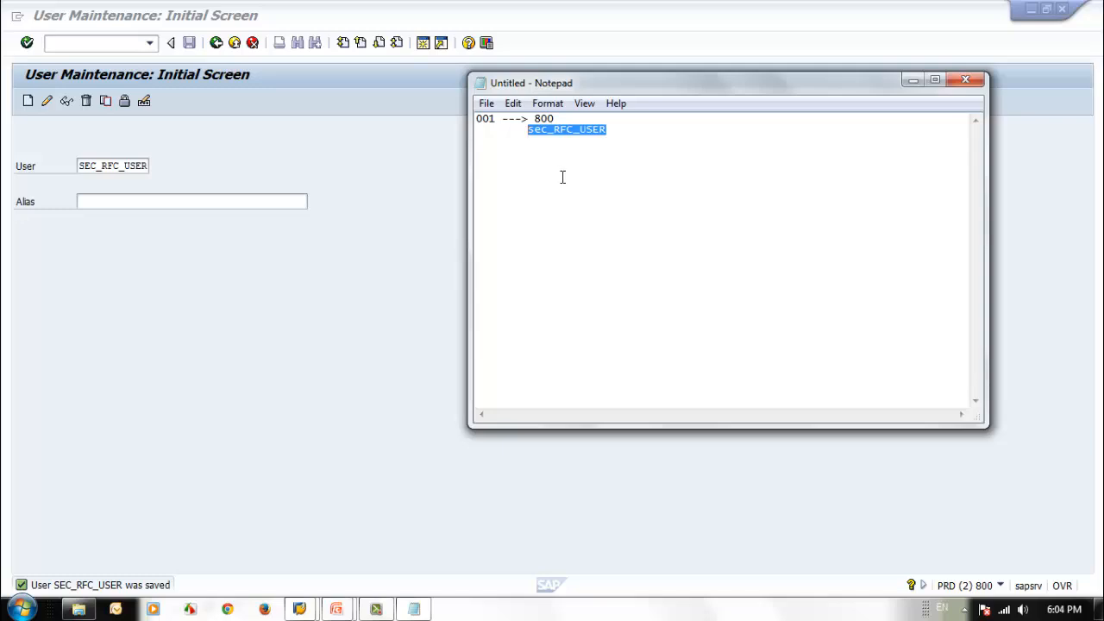
pyautogui.write('SEC_RFC_USER')
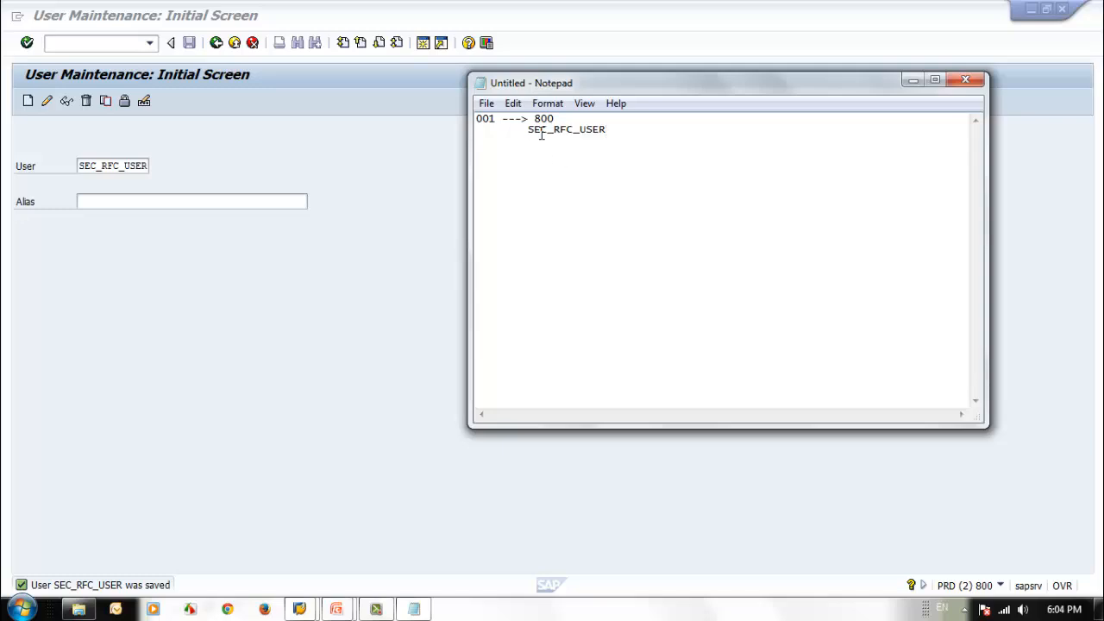
pyautogui.click(273, 497)
# Step: Switch to SAP Logon and log on to client 001 of the A. SAP ECC6 system as sec_trainer1
pyautogui.click(965, 611)
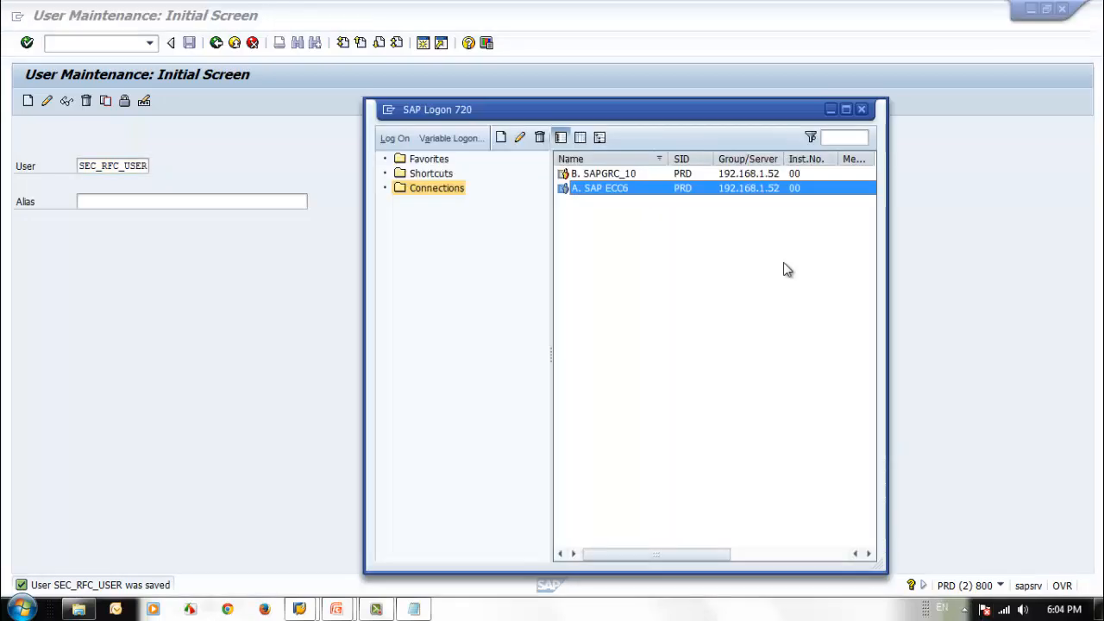
pyautogui.press('Return')
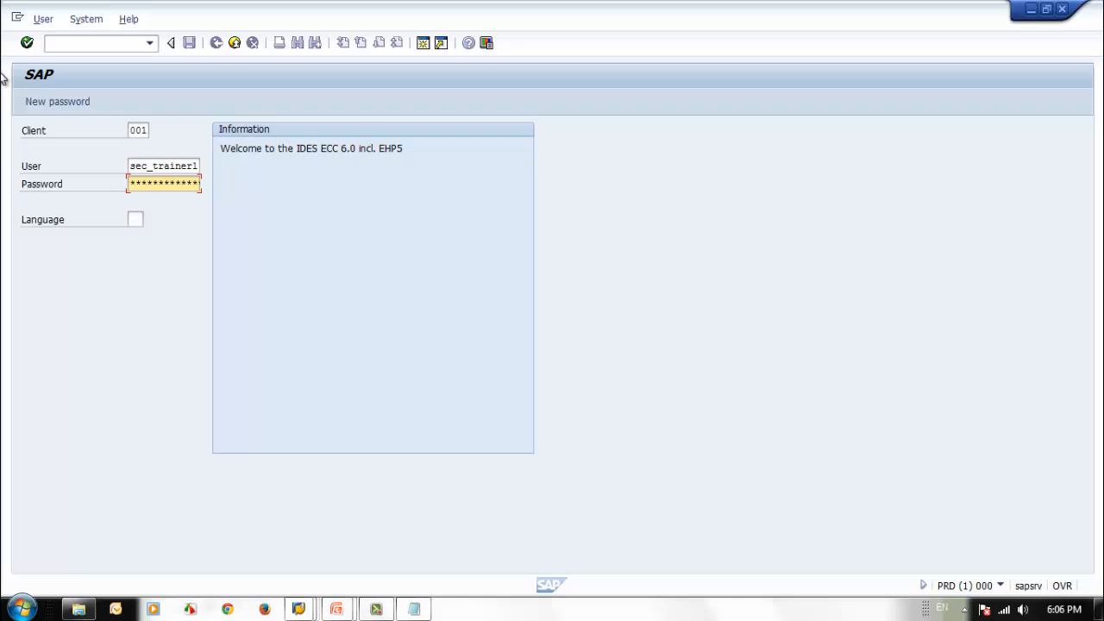
pyautogui.press('Return')
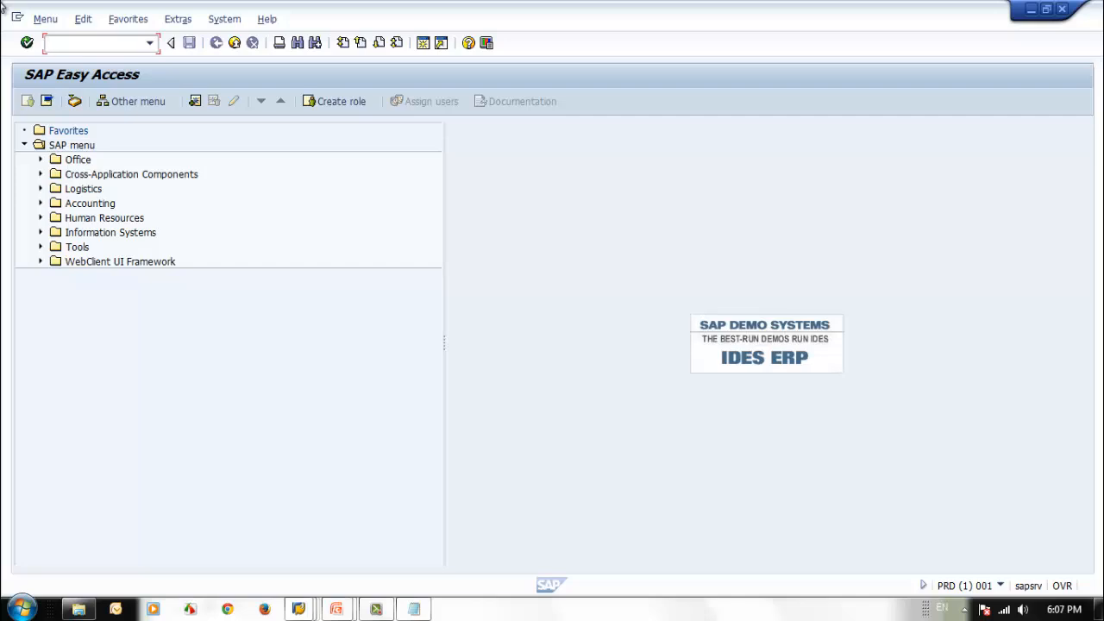
# Step: Open the RFC connection configuration with transaction sm59 and start creating a new RFC destination
pyautogui.write('sm50')
pyautogui.press('BackSpace')
pyautogui.write('9')
pyautogui.press('Return')
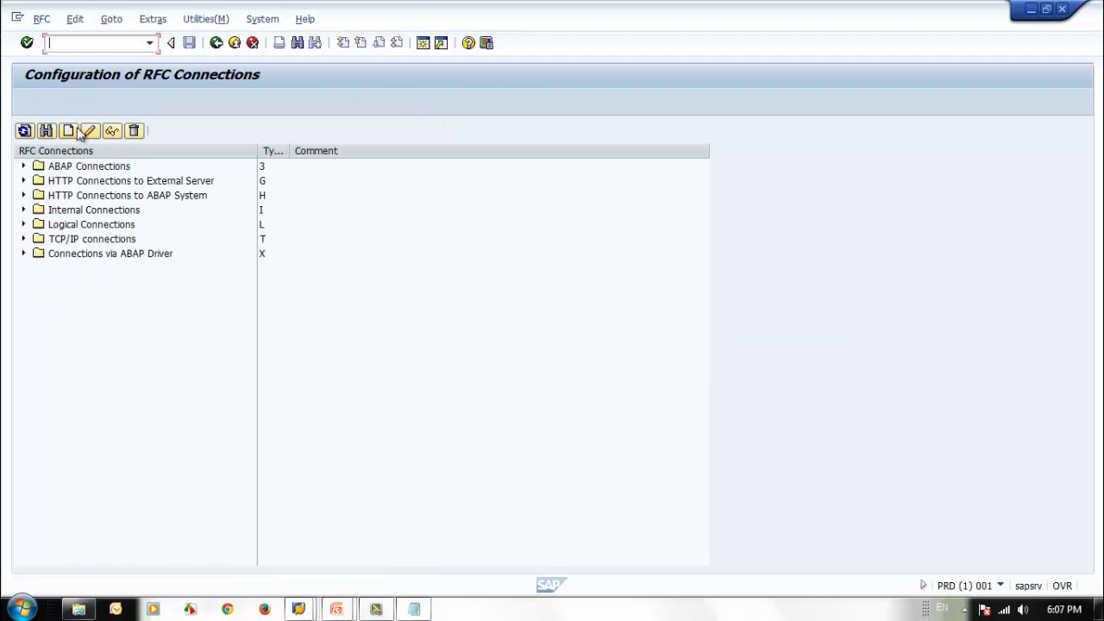
pyautogui.click(69, 130)
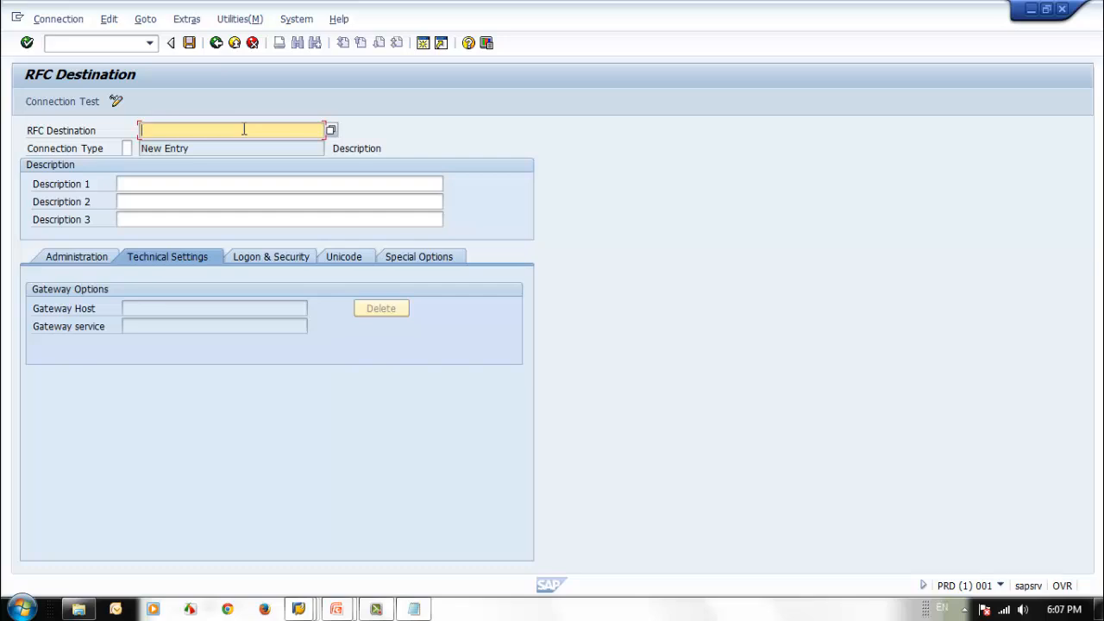
# Step: Name the RFC destination SEC_RFC_TRAINING and set its connection type to 3 for an ABAP connection
pyautogui.press('Return')
pyautogui.write('S')
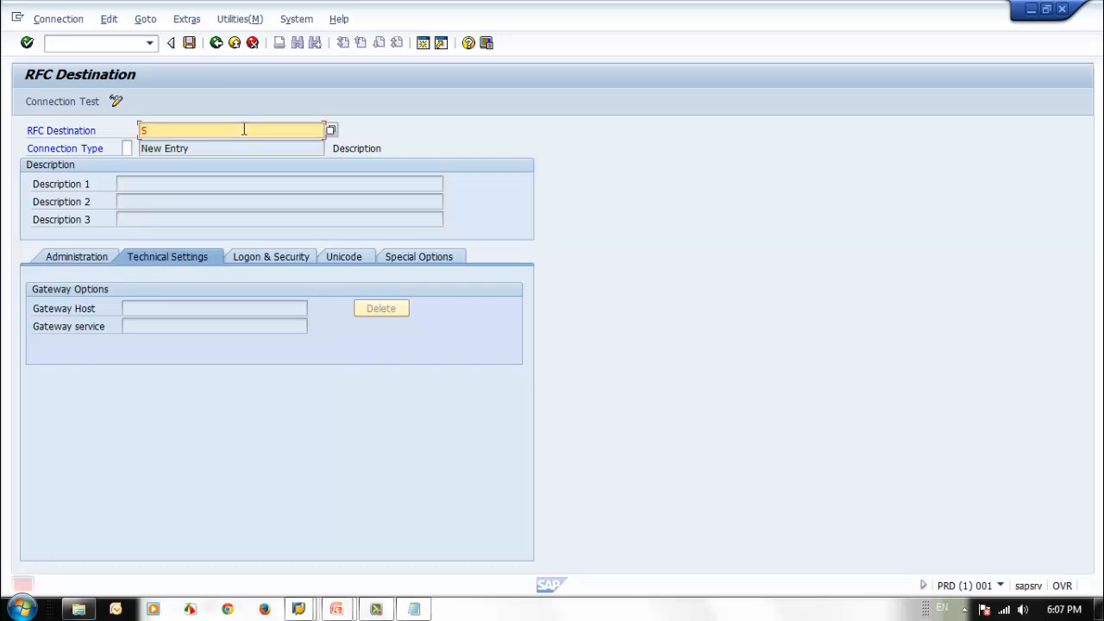
pyautogui.write('EC')
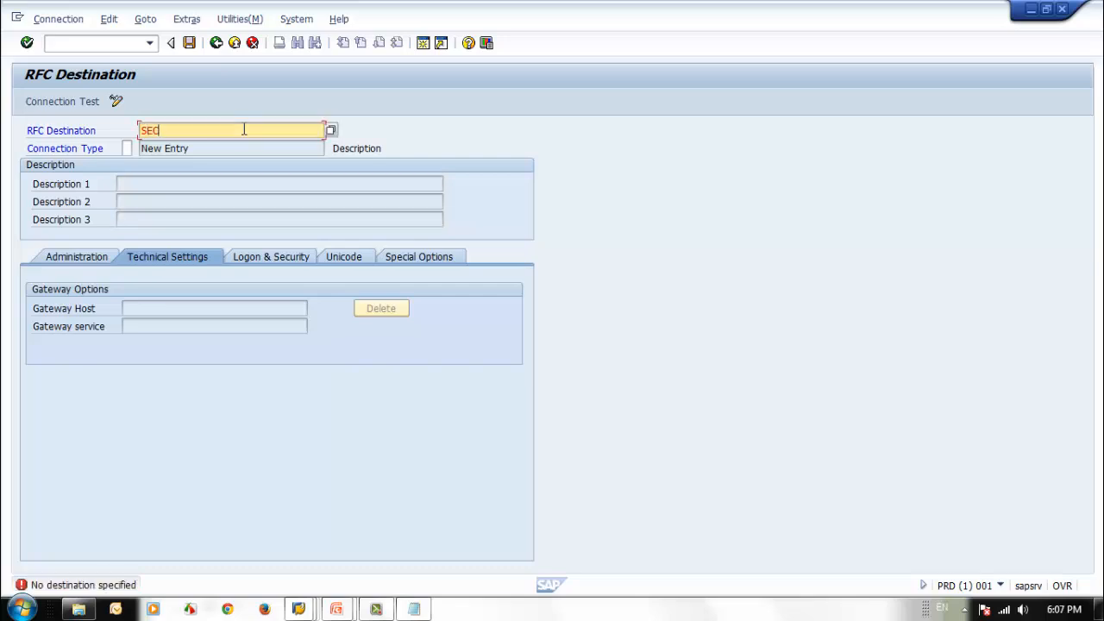
pyautogui.write('_RFC_TRAINING')
pyautogui.press('Return')
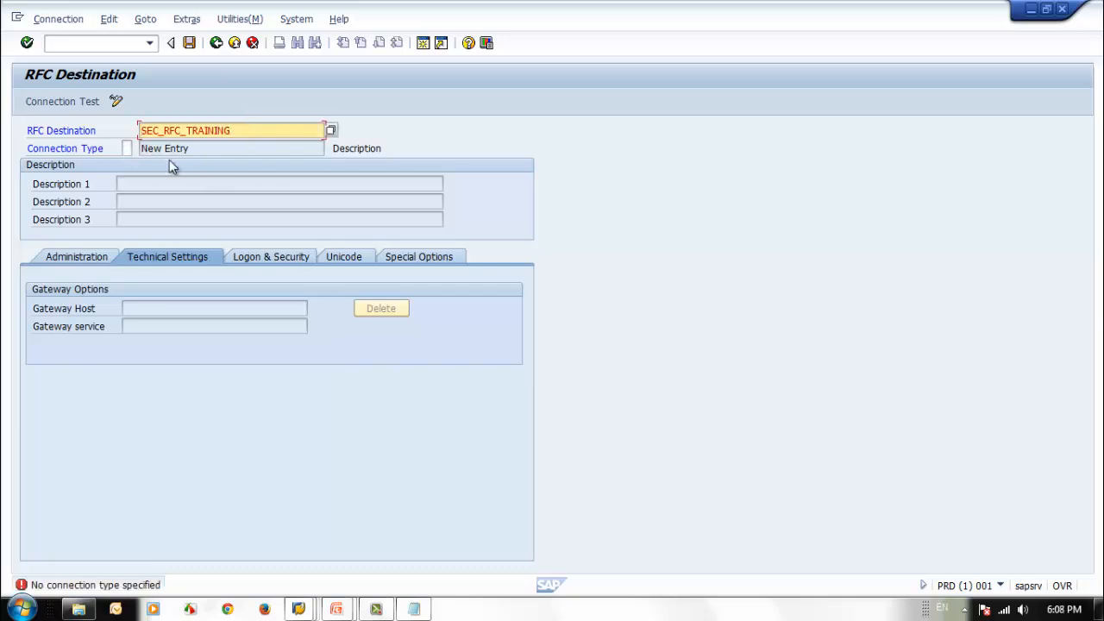
pyautogui.click(129, 148)
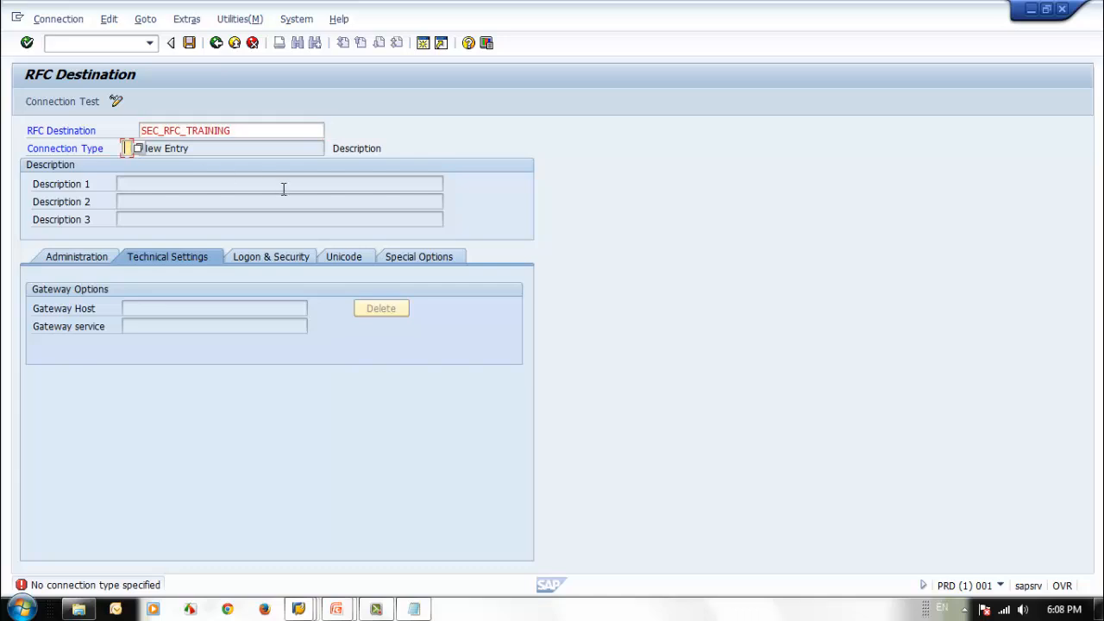
pyautogui.write('3')
pyautogui.press('Return')
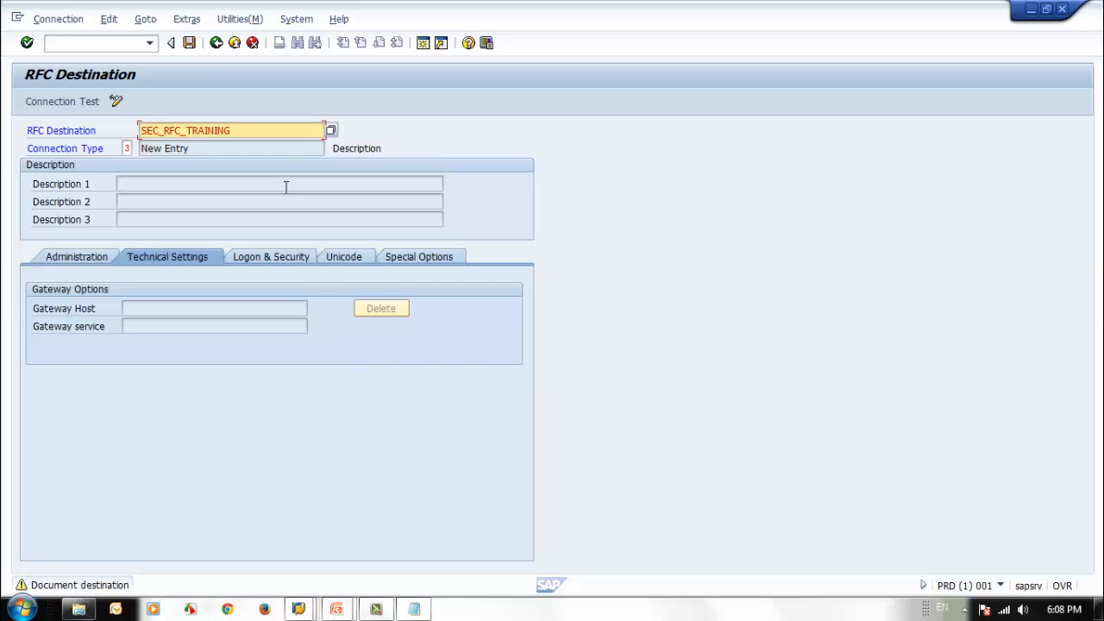
pyautogui.press('Return')
# Step: Enter Security Training Demo as the first description line of the RFC destination
pyautogui.click(282, 186)
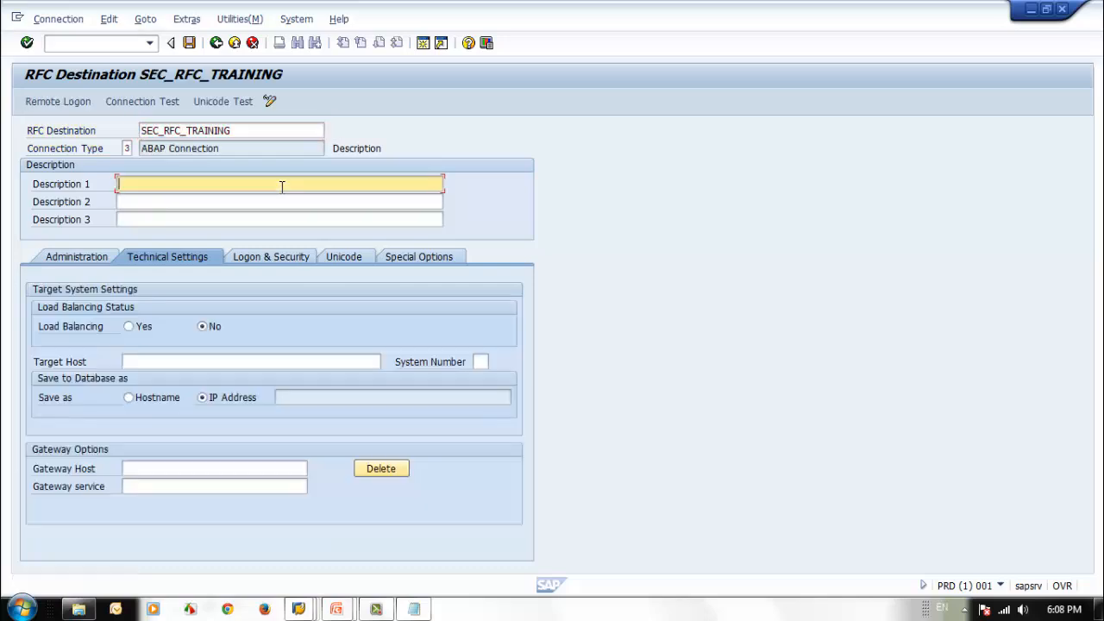
pyautogui.write('Security Training Demo')
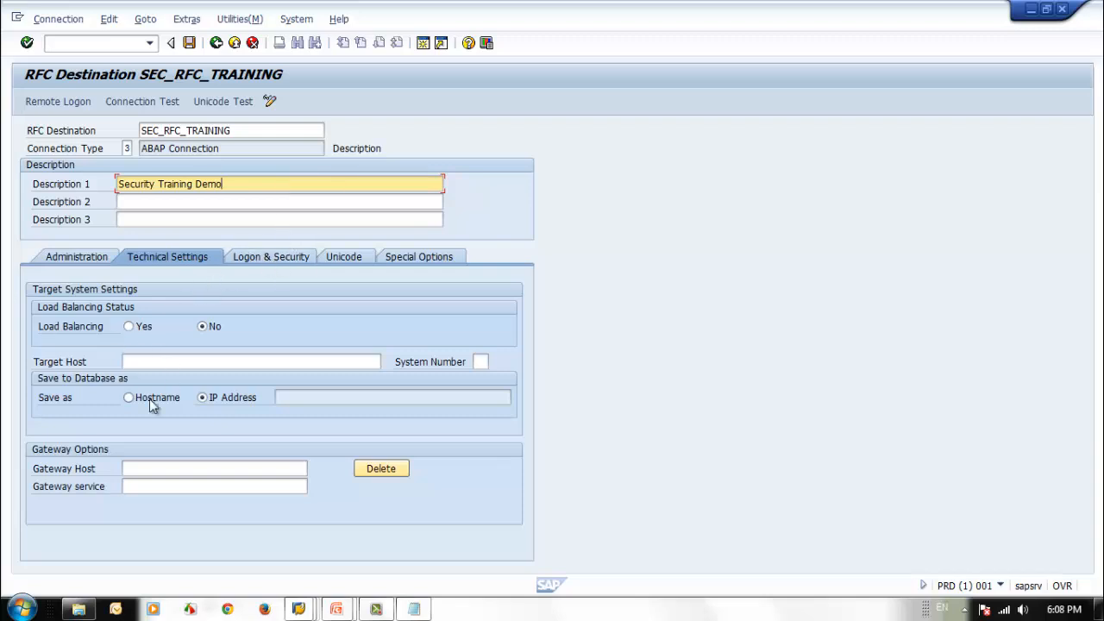
# Step: Set the RFC destination's target host to 192.168.1.52 and its system number to 00
pyautogui.click(149, 362)
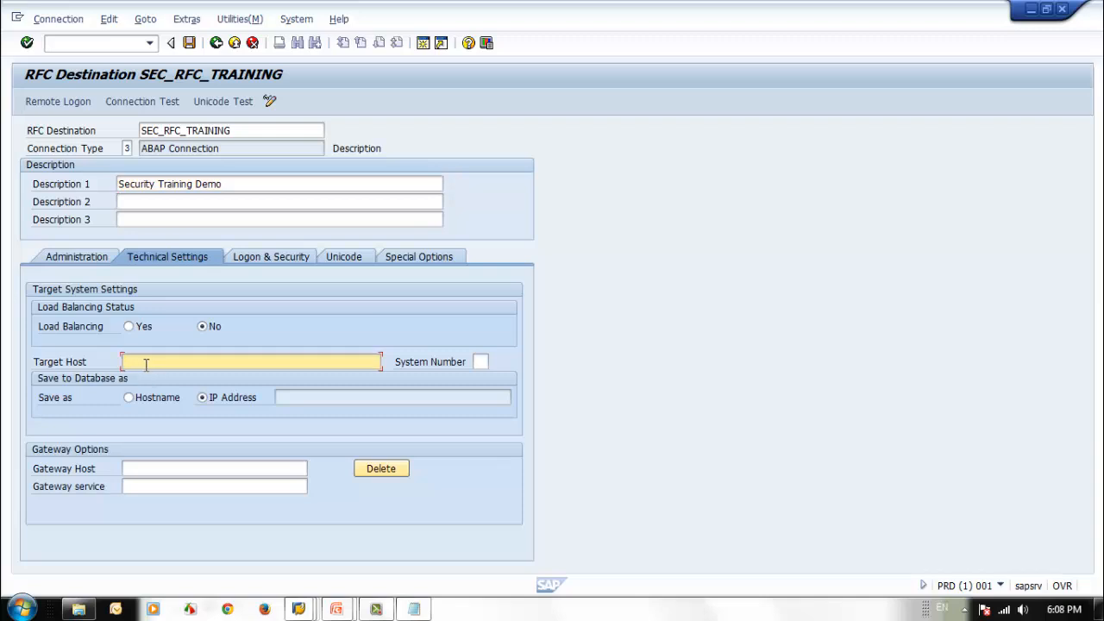
pyautogui.write('192.168.1.52')
pyautogui.click(480, 362)
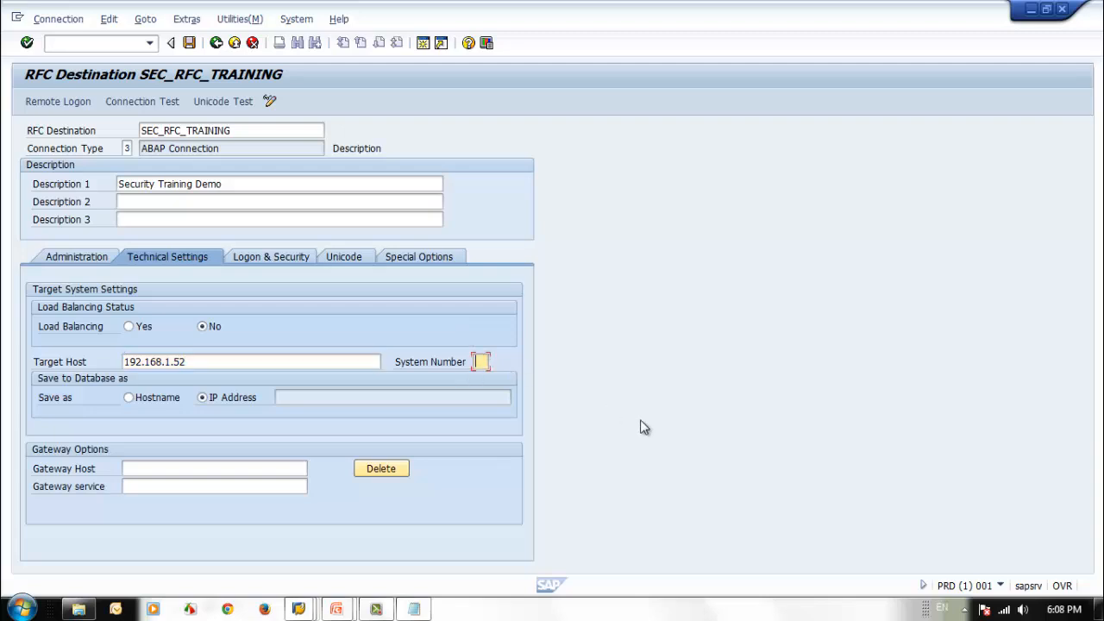
pyautogui.write('00')
# Step: Set the destination's logon client to 800 and user to SEC_RFC_USER, and enter that user's password
pyautogui.click(289, 256)
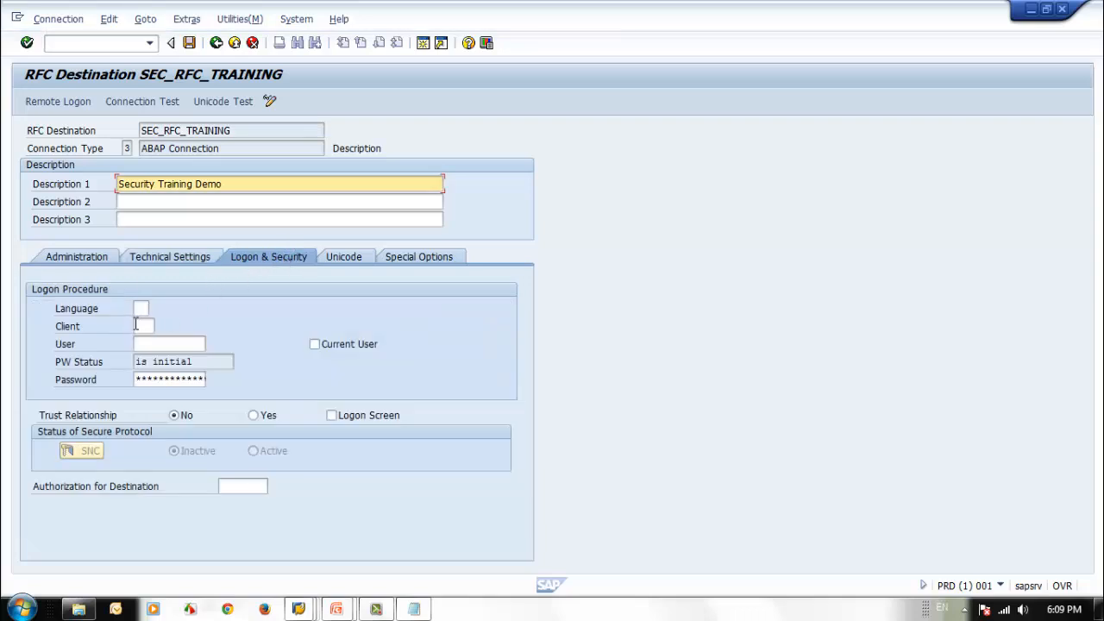
pyautogui.click(136, 325)
pyautogui.write('800')
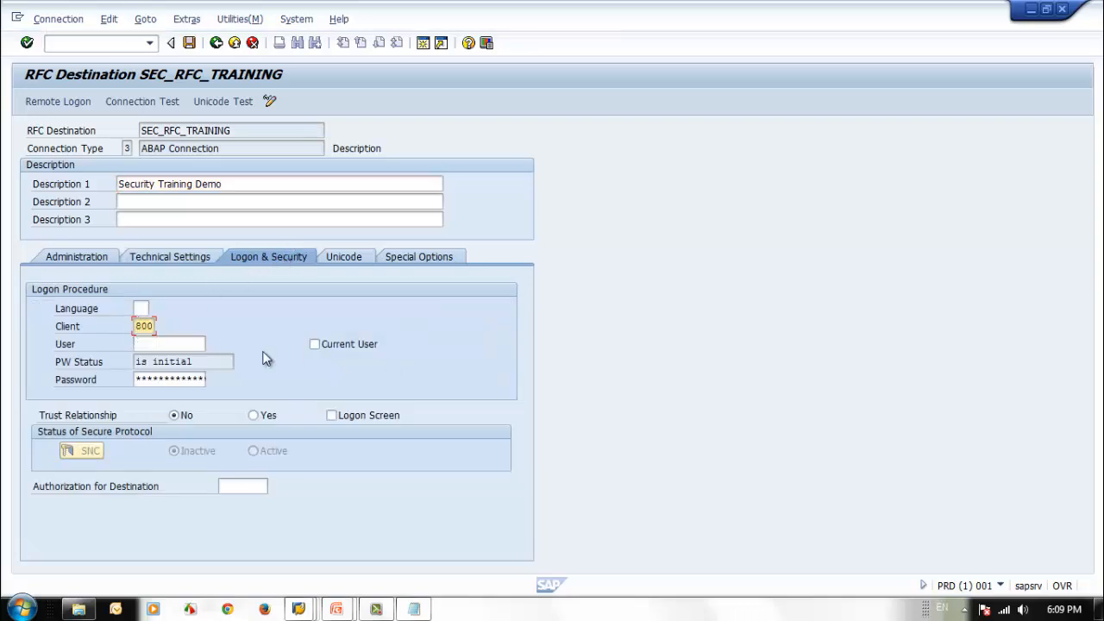
pyautogui.click(177, 344)
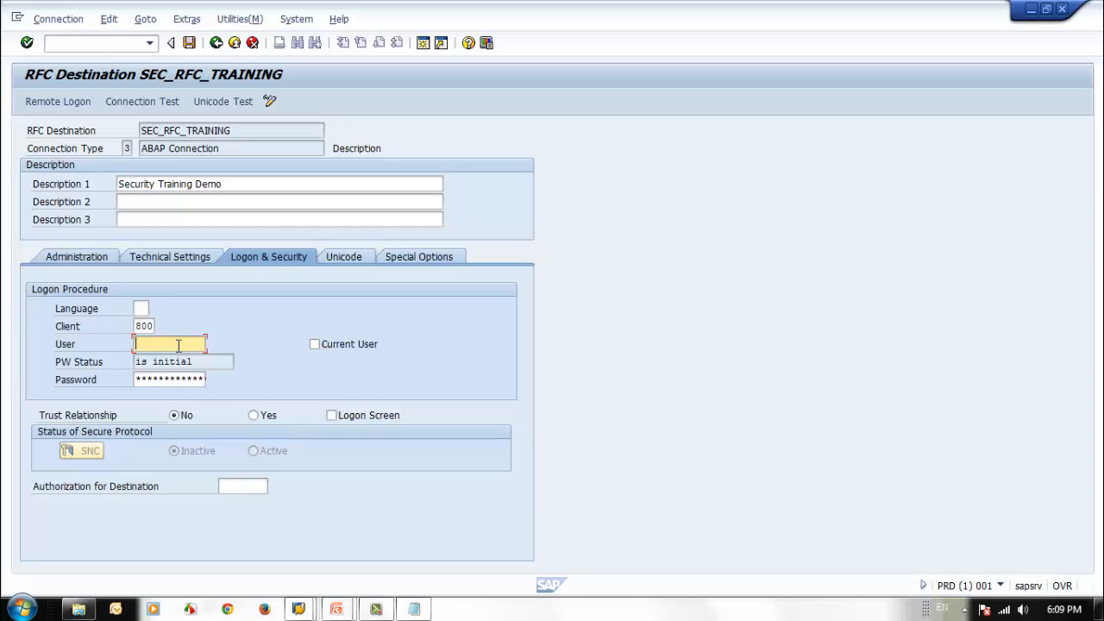
pyautogui.hotkey('ctrl', 'v')
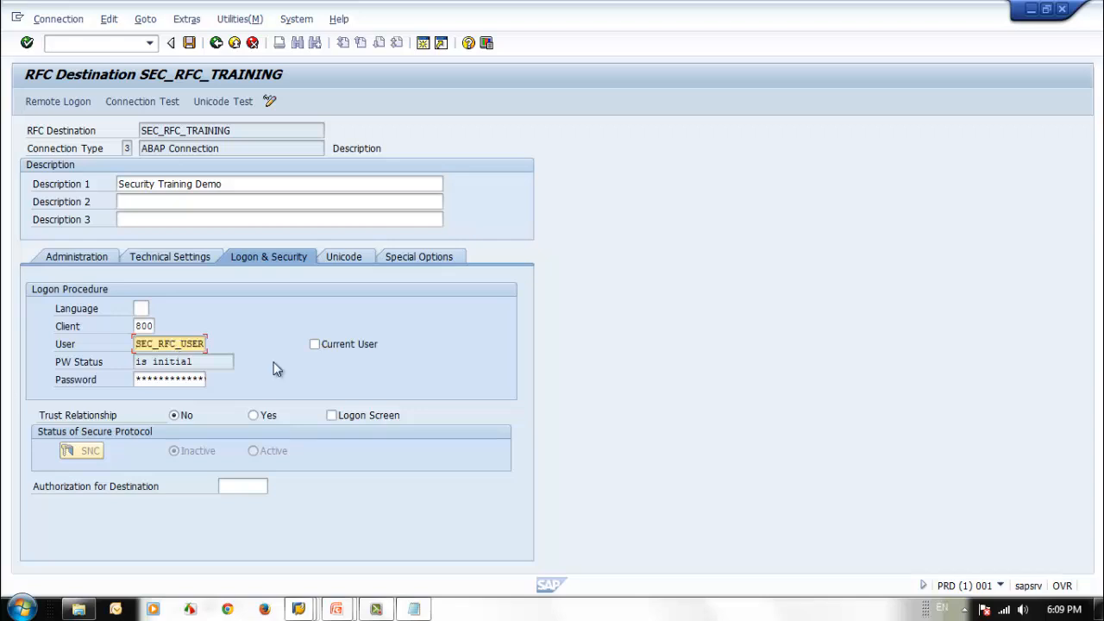
pyautogui.click(184, 383)
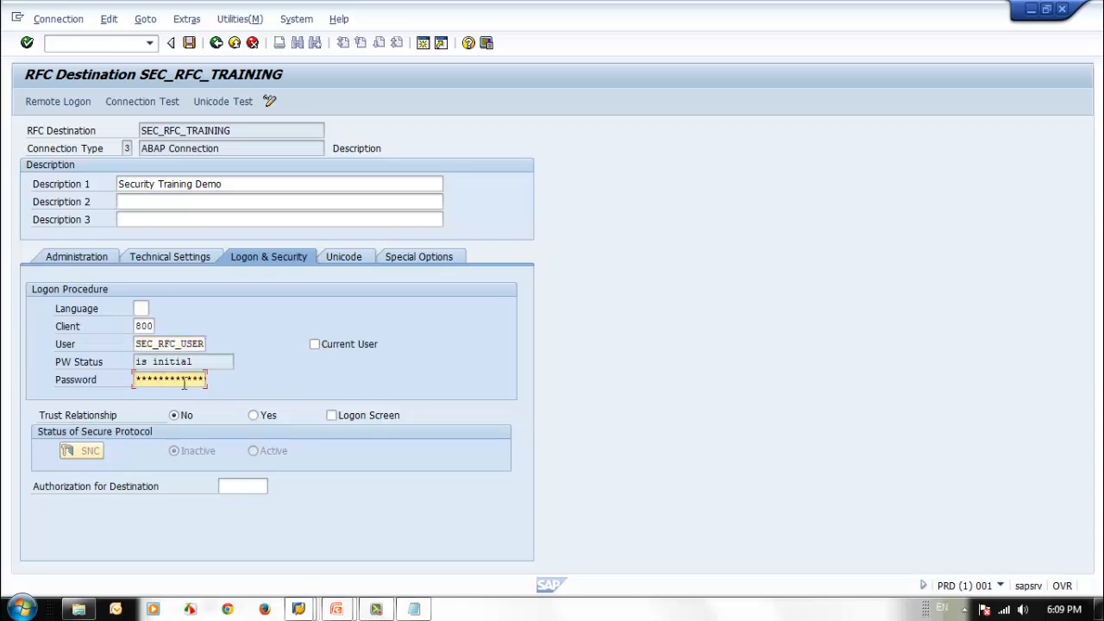
pyautogui.write('********')
# Step: Save the SEC_RFC_TRAINING destination, run its connection test, and return to the destination details
pyautogui.click(188, 42)
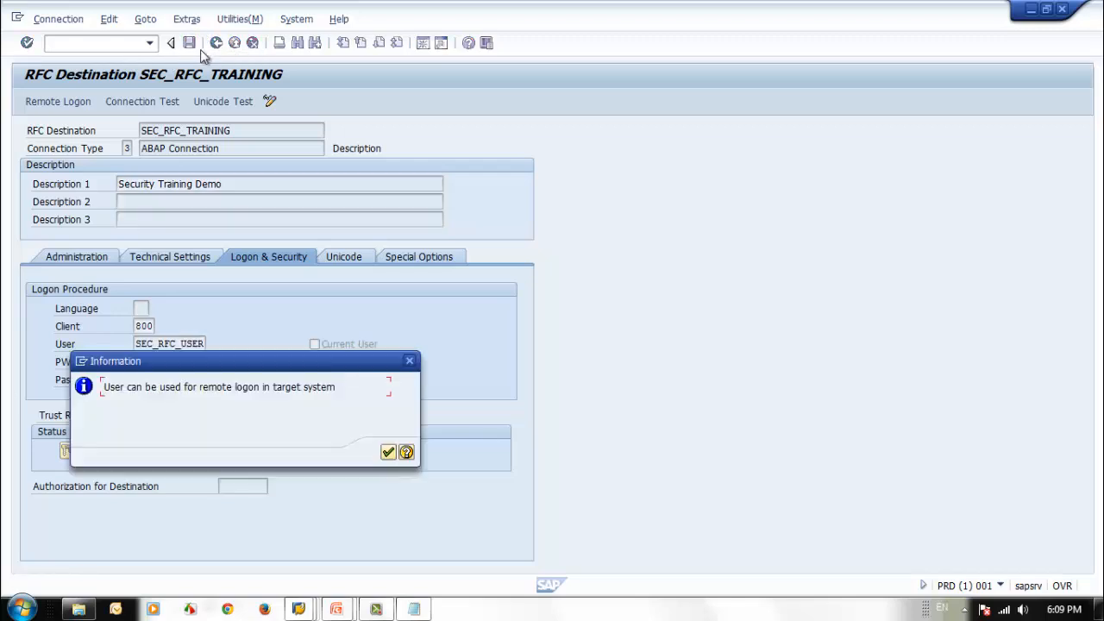
pyautogui.click(390, 454)
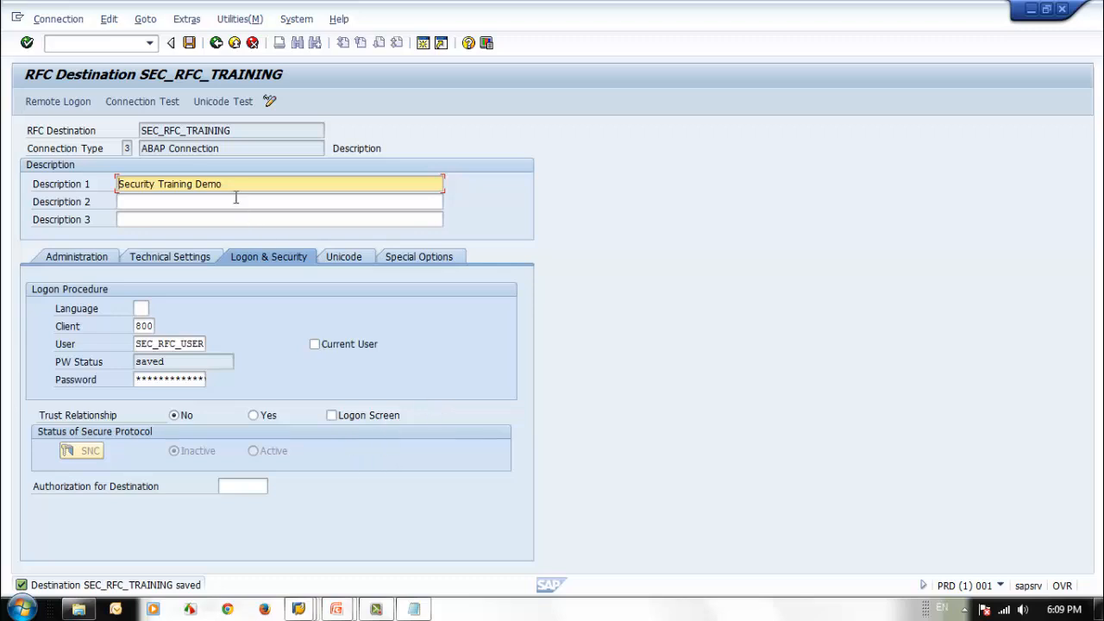
pyautogui.click(135, 102)
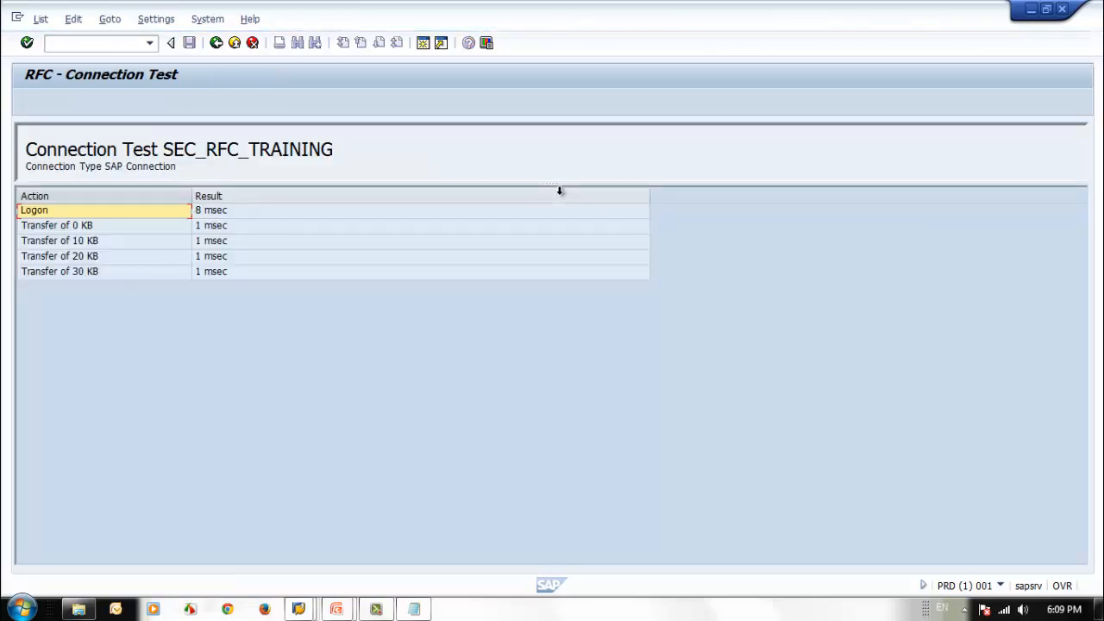
pyautogui.click(216, 43)
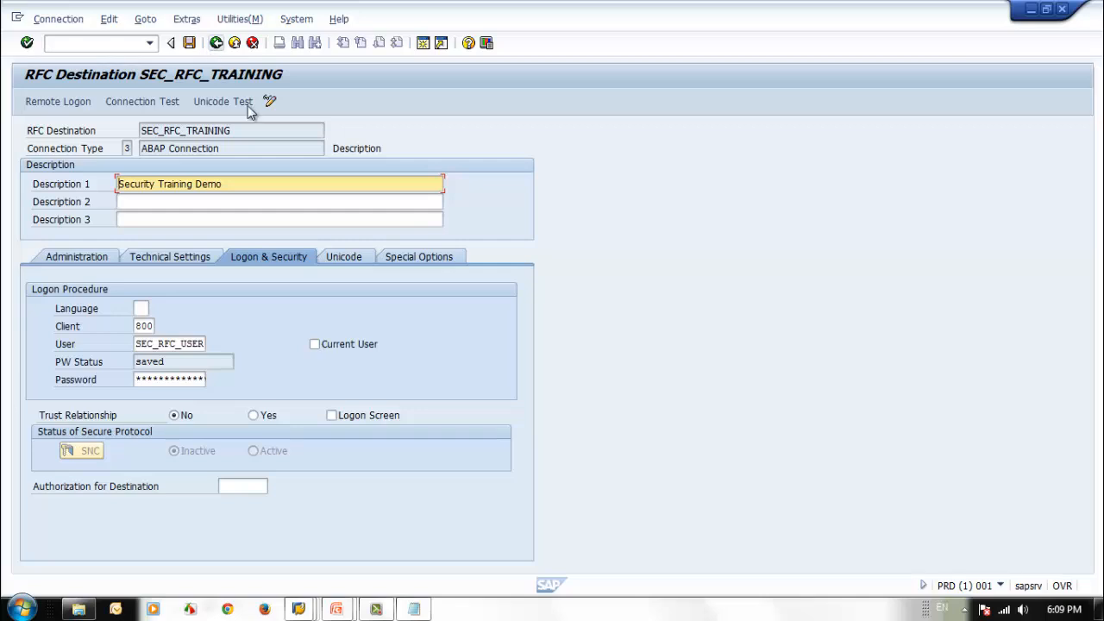
# Step: Copy the destination name SEC_RFC_TRAINING into the Notepad note below the user name, and return to SAP
pyautogui.moveTo(246, 129); pyautogui.dragTo(138, 130)
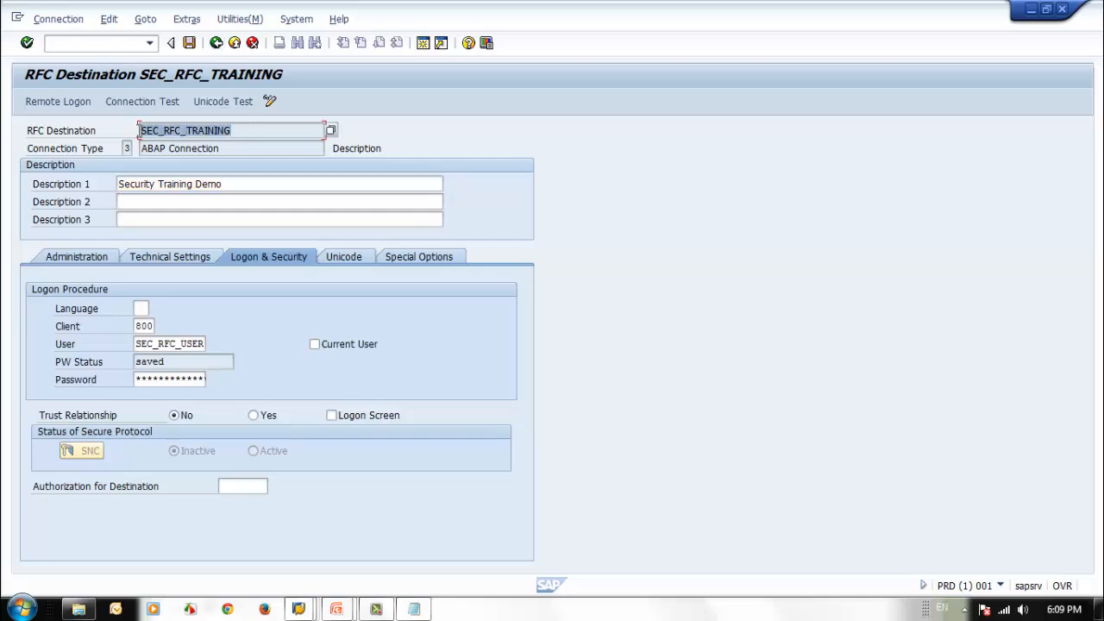
pyautogui.hotkey('ctrl', 'c')
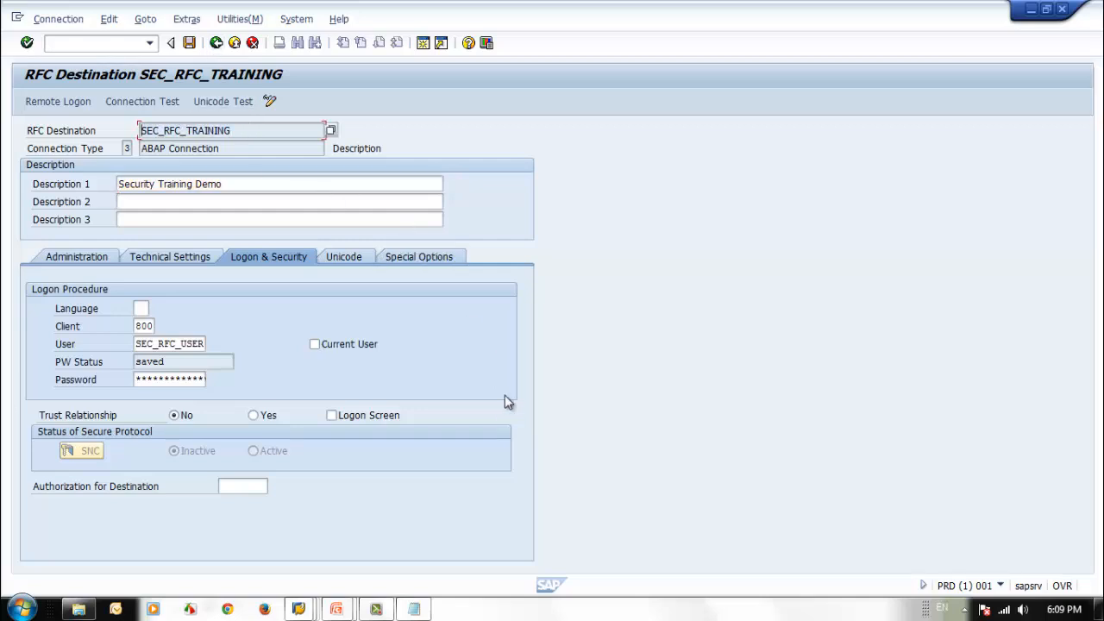
pyautogui.click(416, 611)
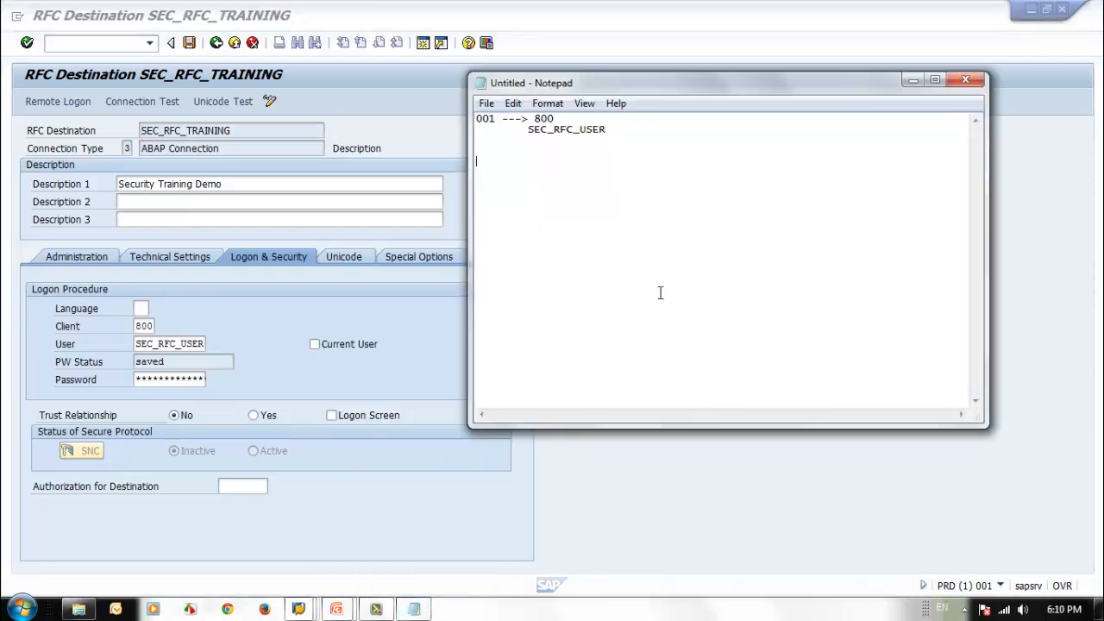
pyautogui.hotkey('ctrl', 'v')
pyautogui.click(346, 108)
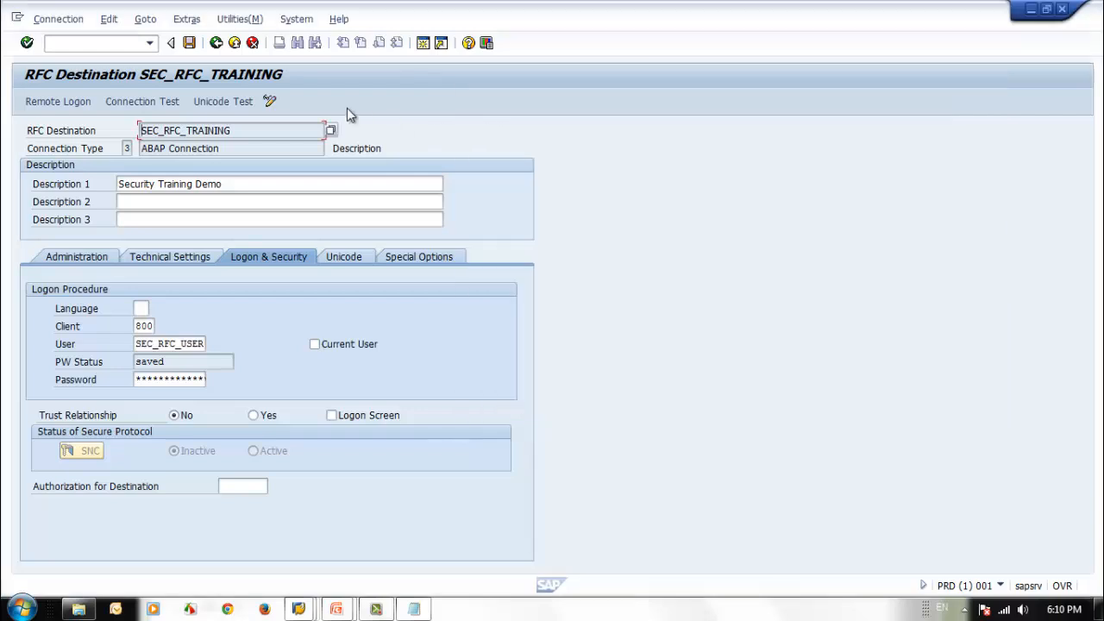
# Step: Leave the RFC destination and start the Function Builder with transaction code se37
pyautogui.click(235, 43)
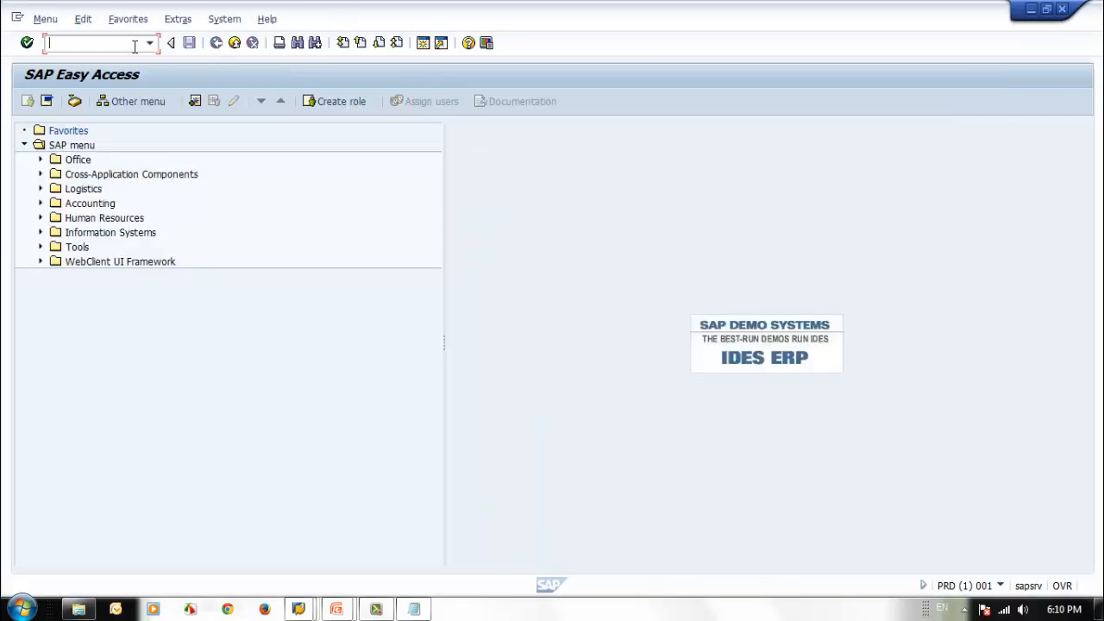
pyautogui.write('se37')
pyautogui.press('Return')
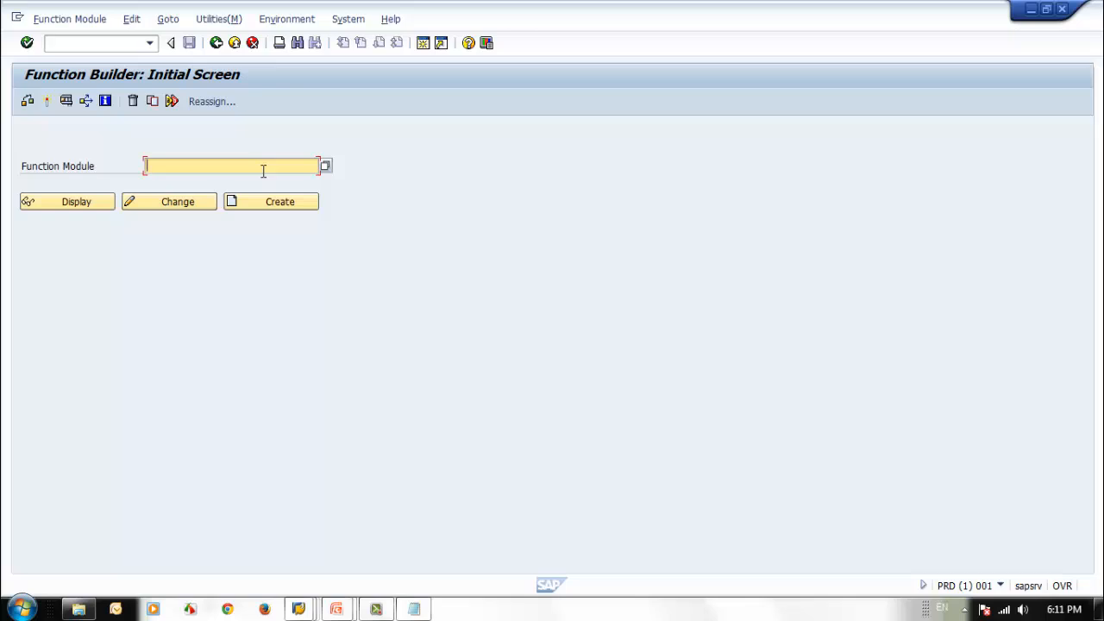
# Step: Choose the function module RFC_READ_TABLE and open it for testing
pyautogui.write('r')
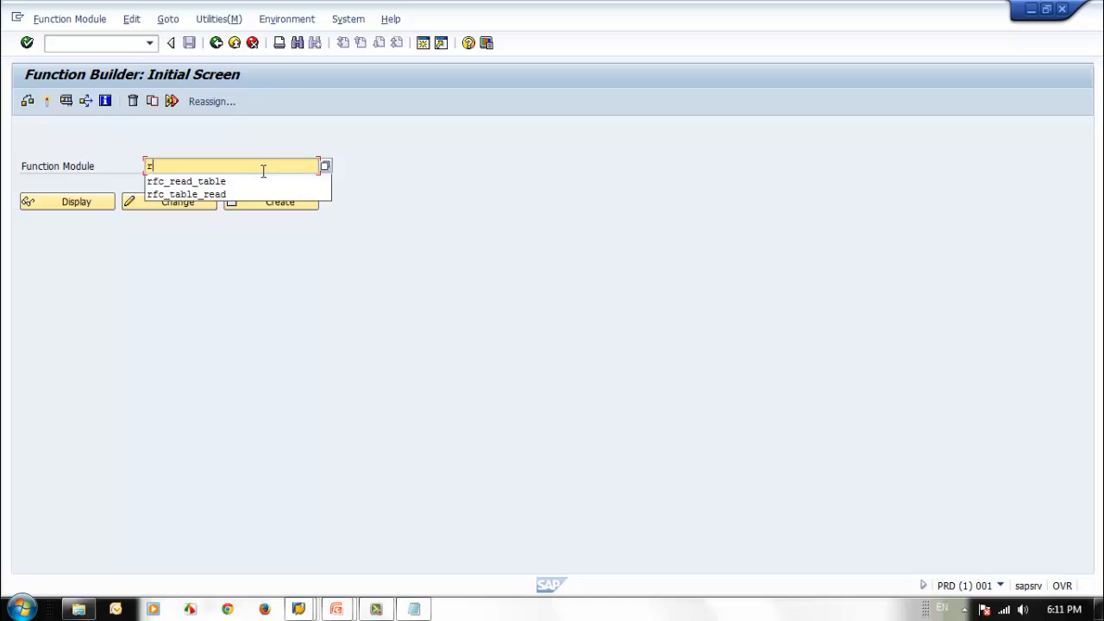
pyautogui.press('Down')
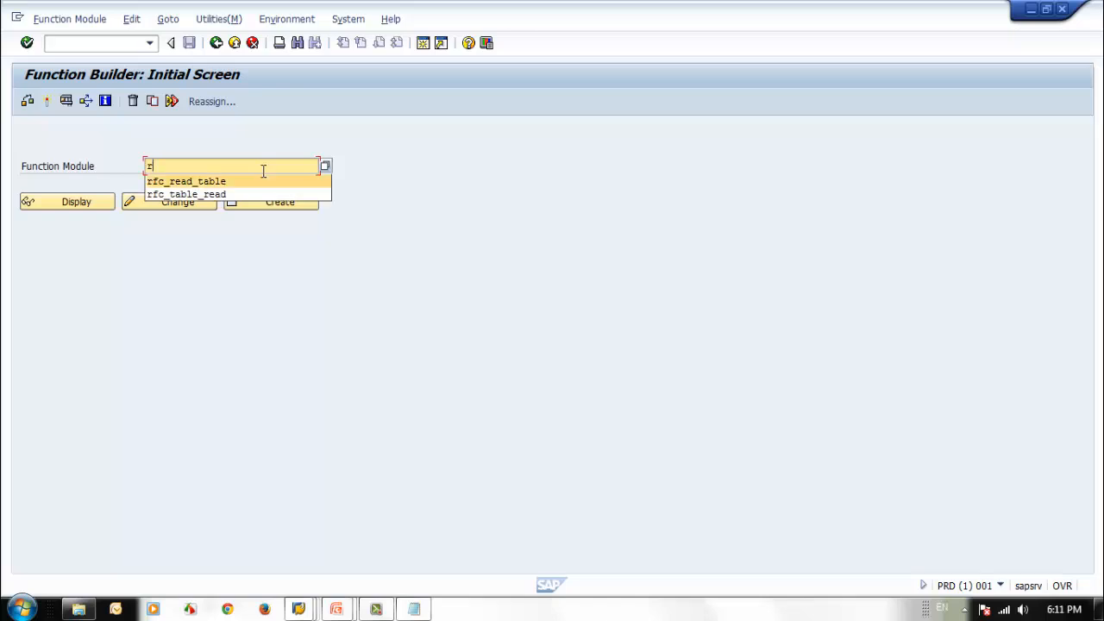
pyautogui.press('Return')
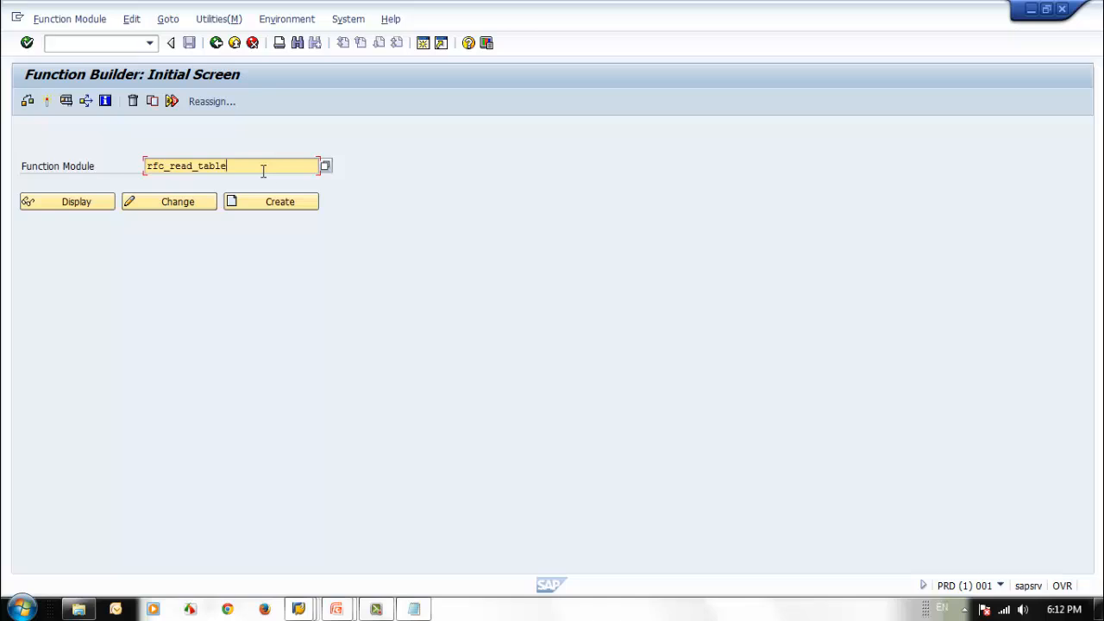
pyautogui.press('Return')
pyautogui.click(67, 102)
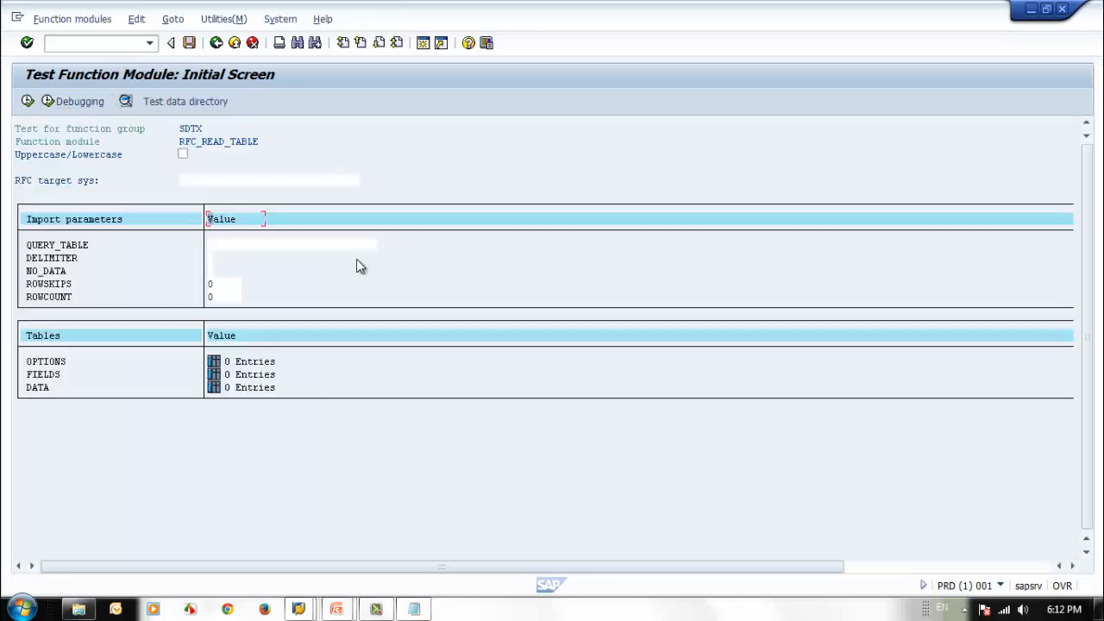
# Step: Set the QUERY_TABLE import parameter to AGR_DEFINE and execute the function module without an RFC target system
pyautogui.click(233, 247)
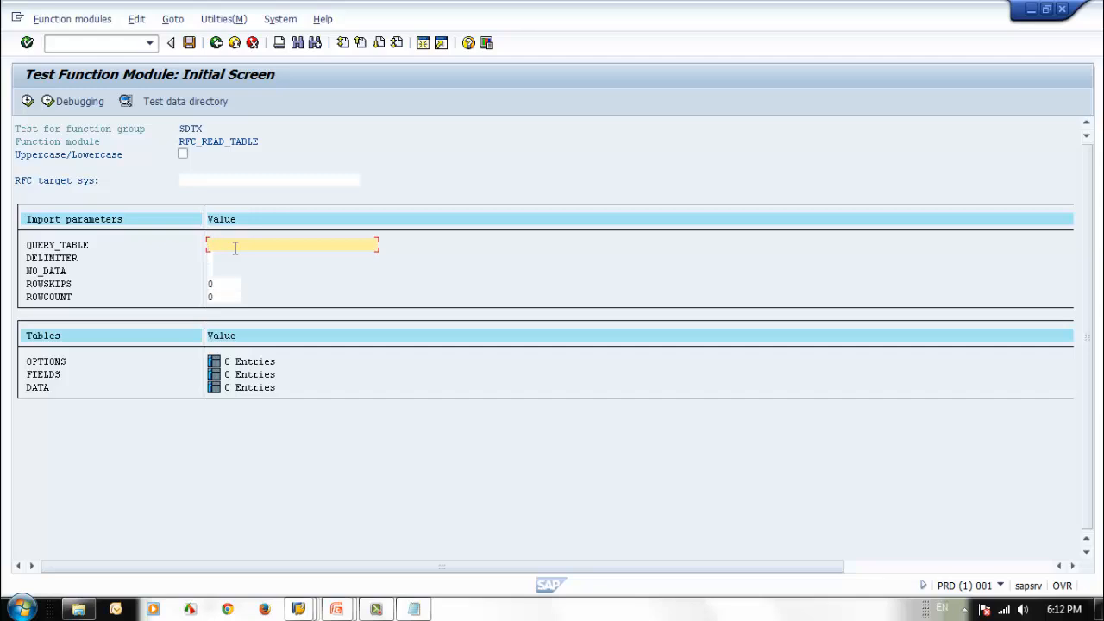
pyautogui.write('agr_define')
pyautogui.click(28, 100)
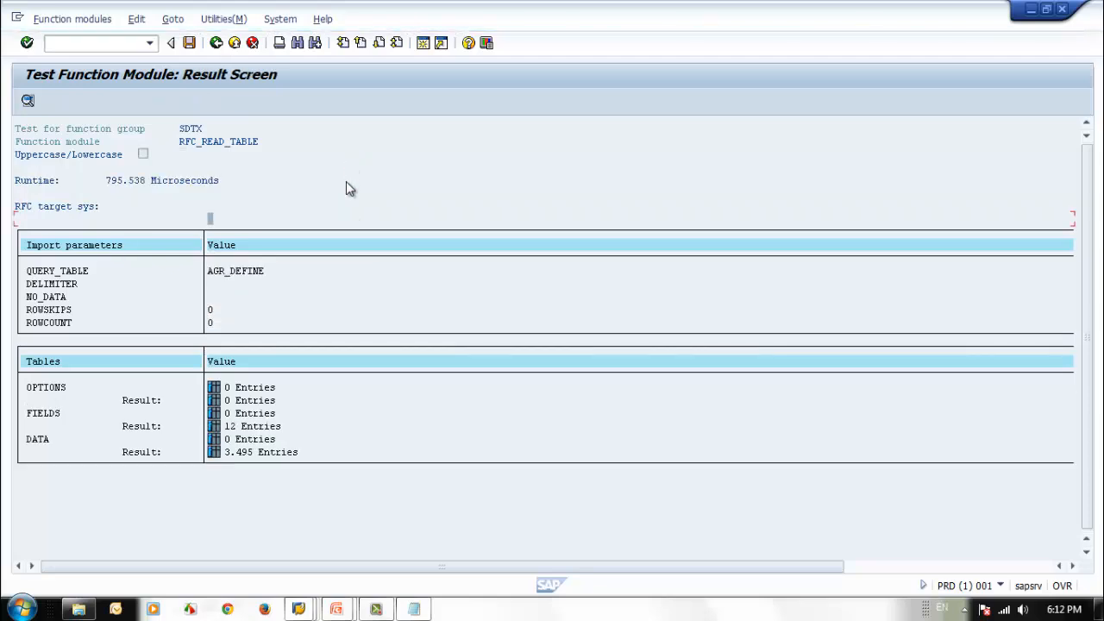
# Step: Examine the client and role entries in the DATA result table, and return to the function module's initial test screen
pyautogui.click(214, 453)
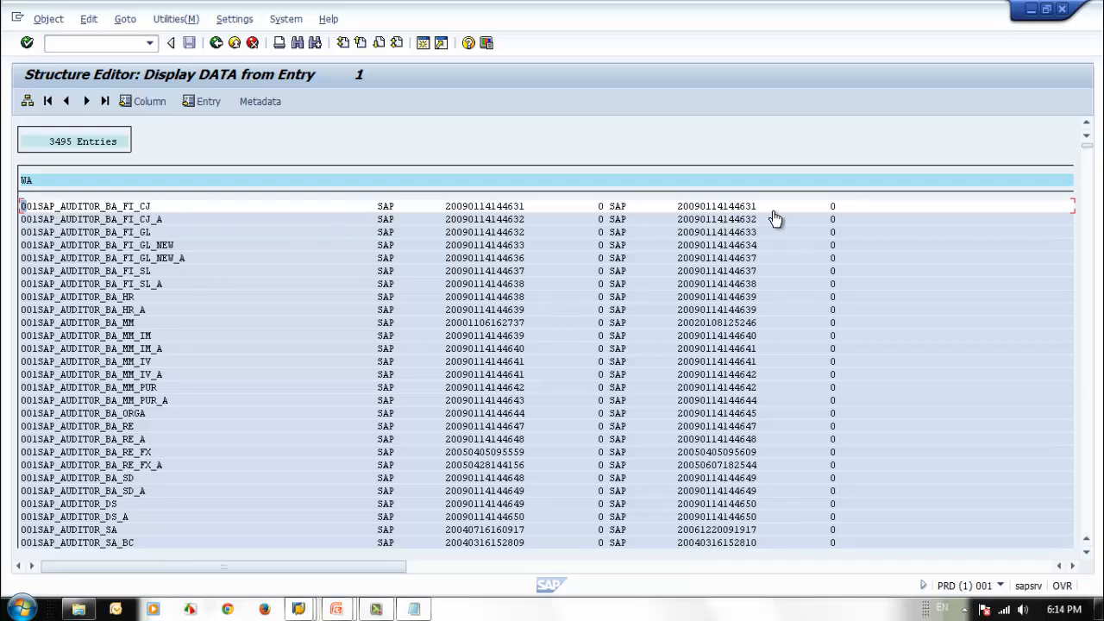
pyautogui.click(219, 44)
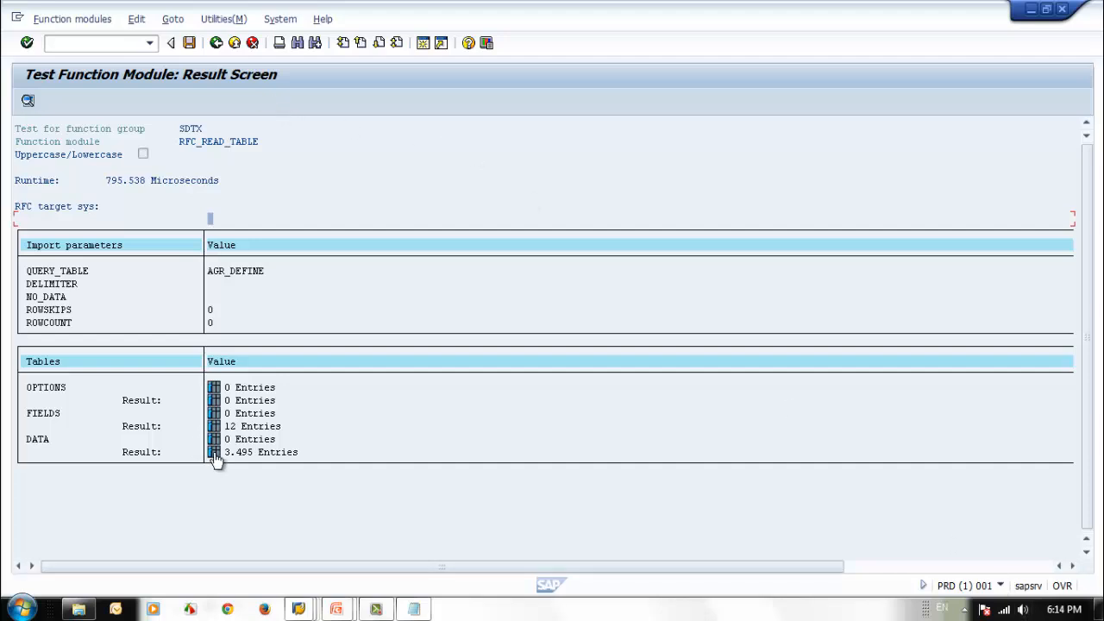
pyautogui.click(214, 47)
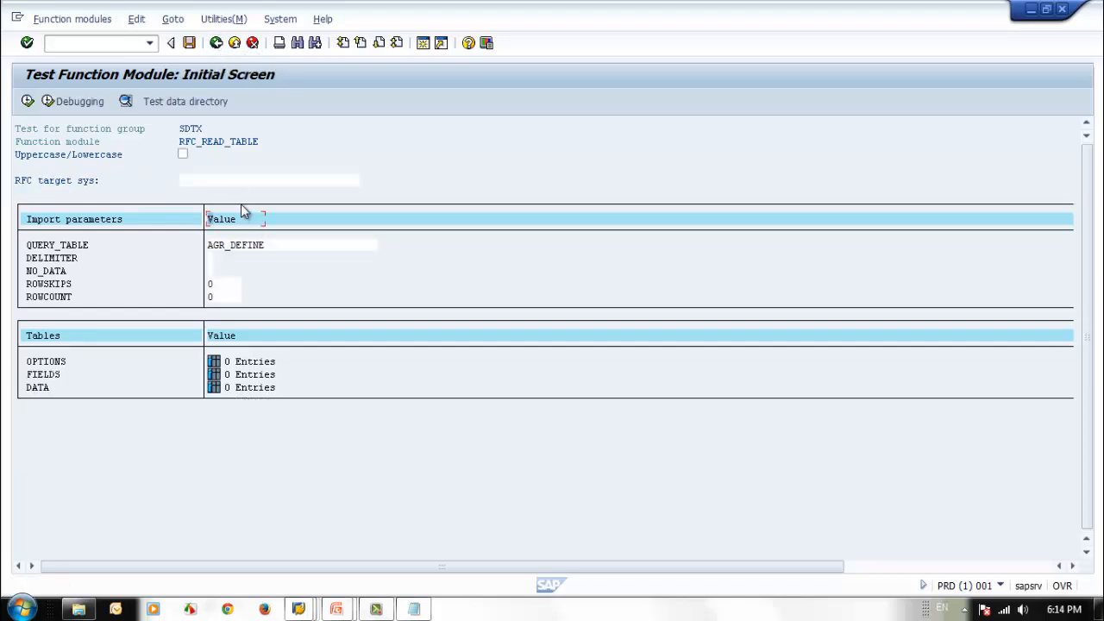
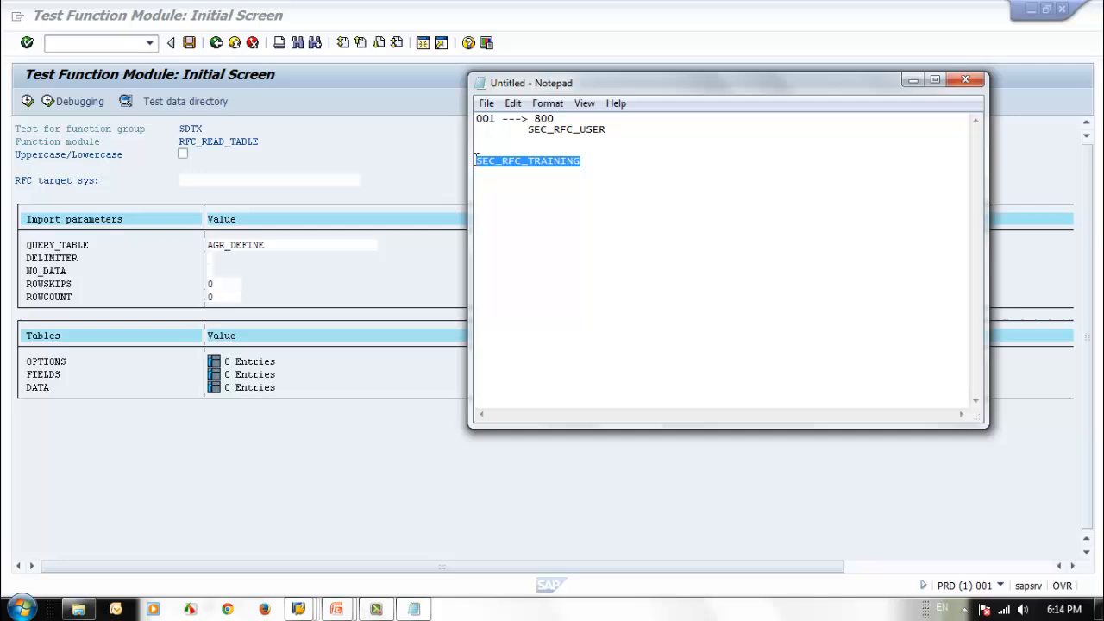
# Step: Set the RFC target system to SEC_RFC_TRAINING and execute RFC_READ_TABLE for AGR_DEFINE
pyautogui.click(250, 181)
pyautogui.write('SEC_RFC_TRAINING')
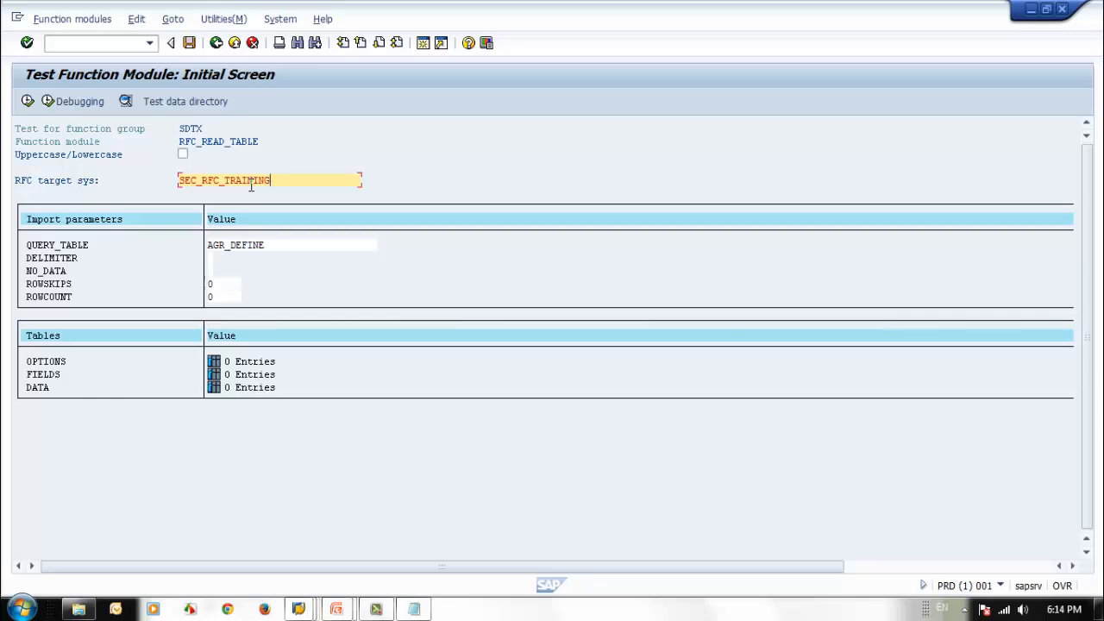
pyautogui.click(27, 102)
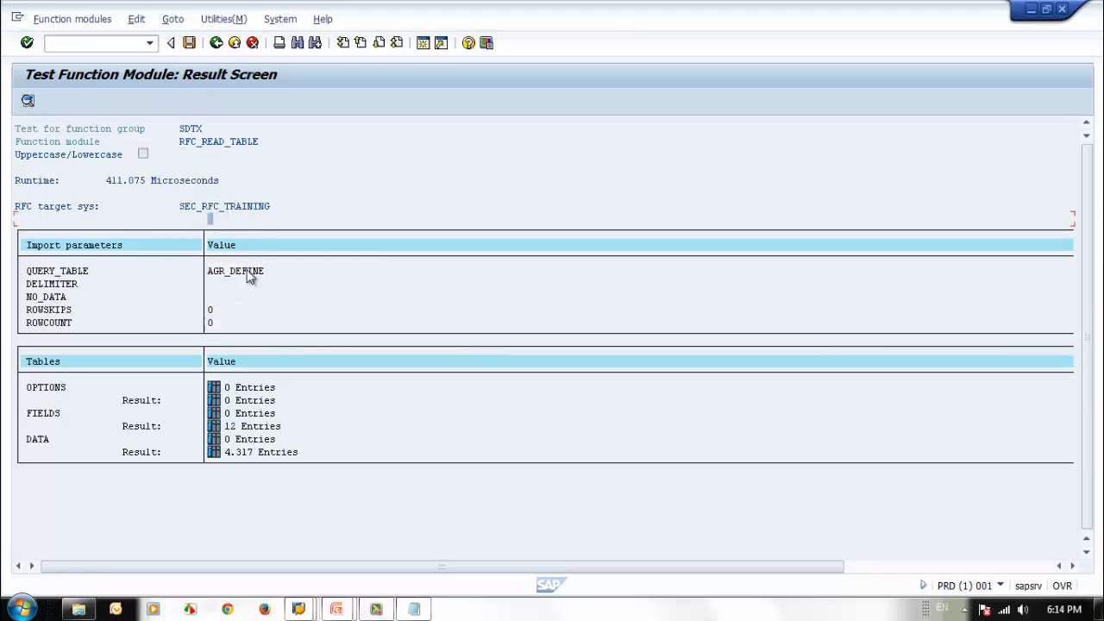
# Step: Examine the client numbers and role entries in the DATA result table, and return to the test's result screen
pyautogui.click(214, 454)
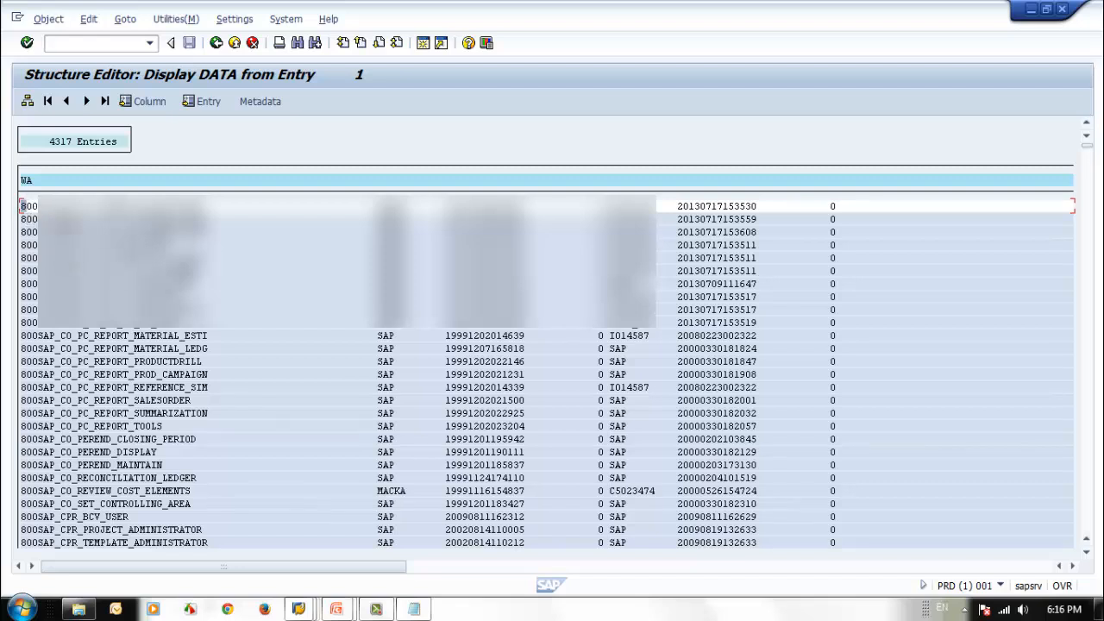
pyautogui.click(158, 376)
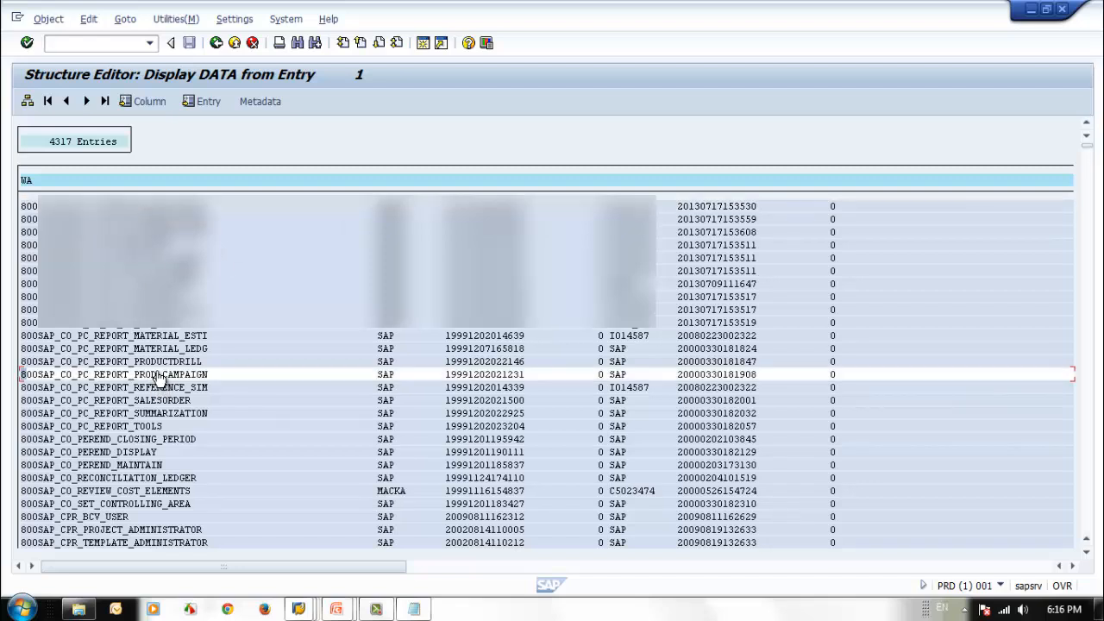
pyautogui.click(215, 43)
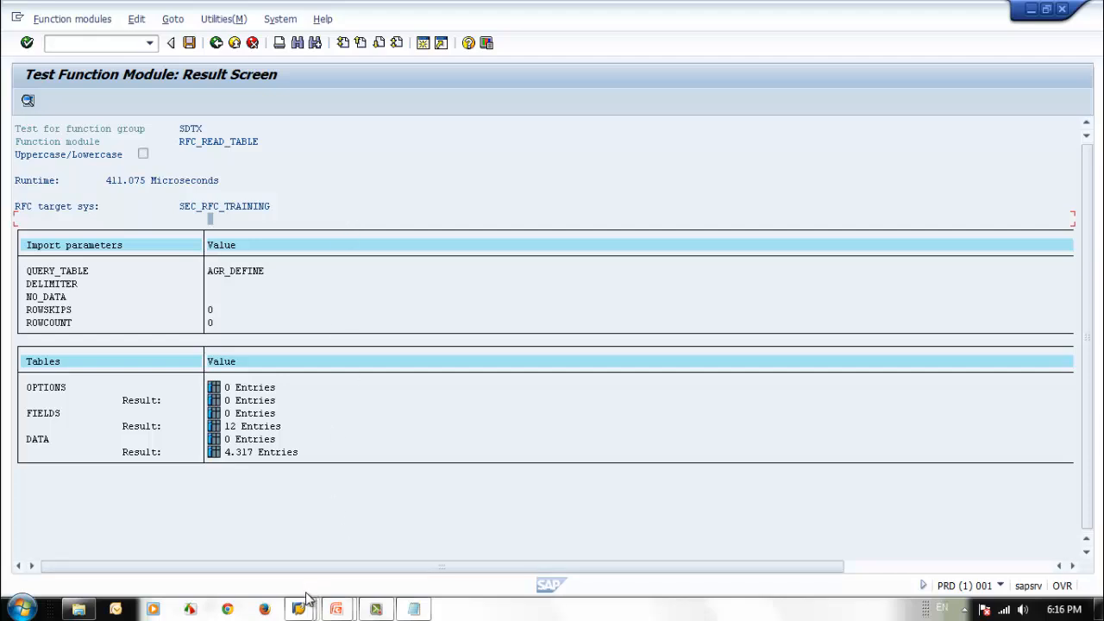
# Step: Switch to the User Maintenance session in client 800 and open SEC_RFC_USER for changing
pyautogui.moveTo(295, 606)
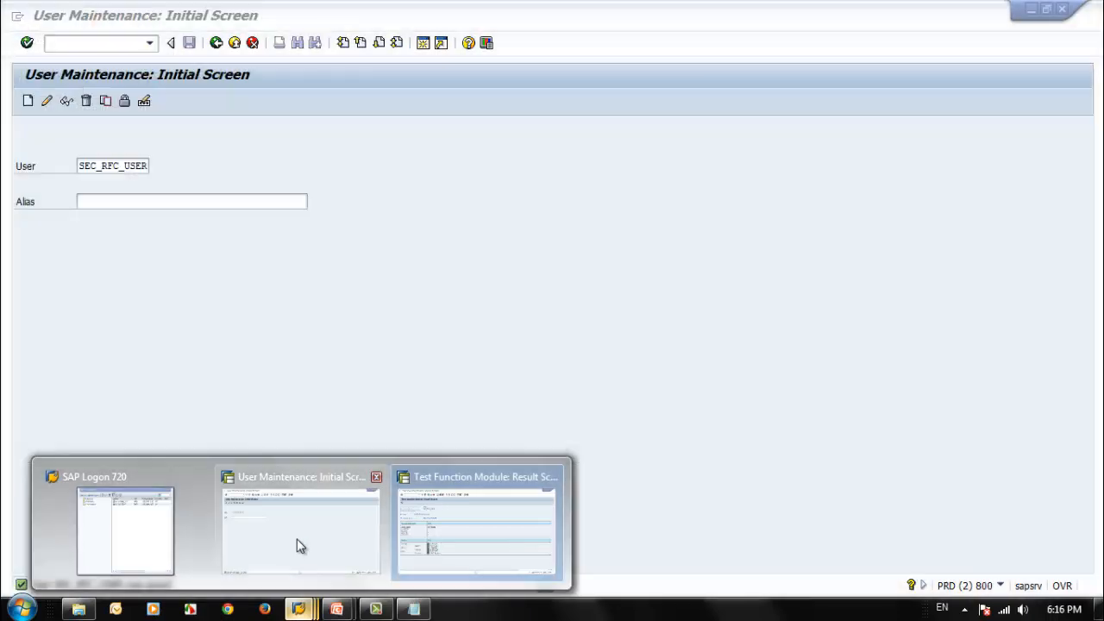
pyautogui.click(298, 545)
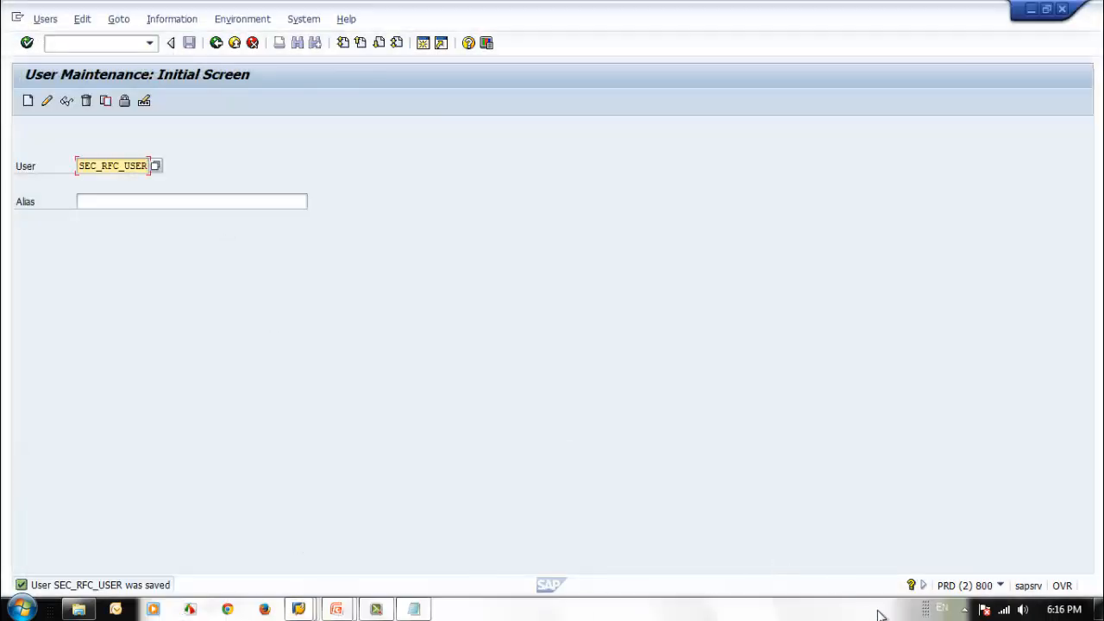
pyautogui.click(999, 586)
pyautogui.click(131, 163)
pyautogui.click(49, 101)
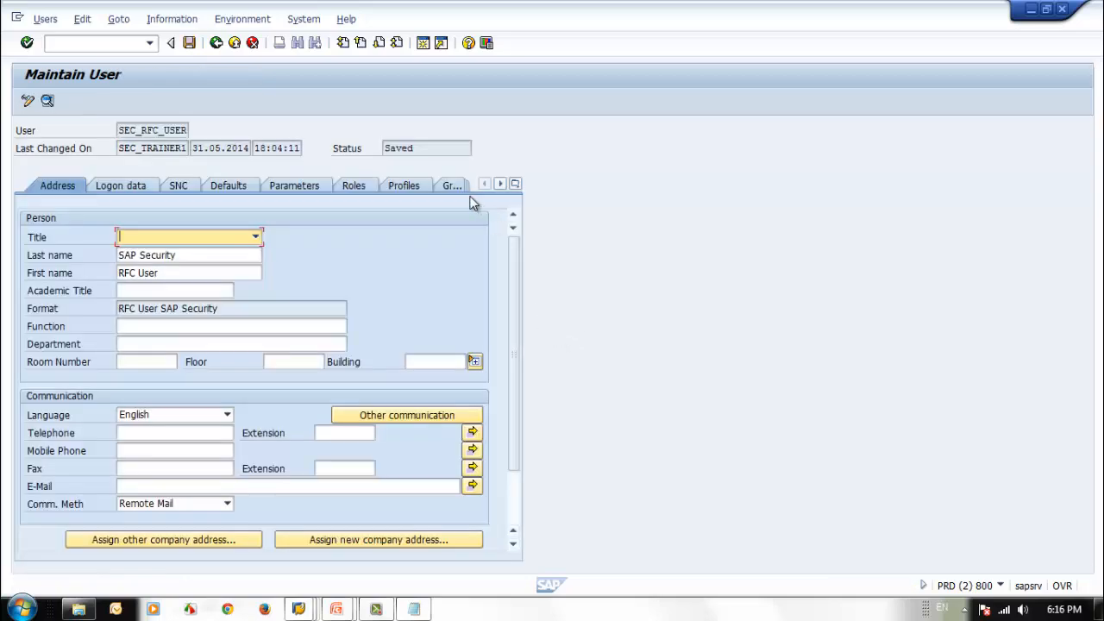
# Step: Remove the SAP_ALL profile from SEC_RFC_USER's assigned authorization profiles and save the user
pyautogui.click(402, 185)
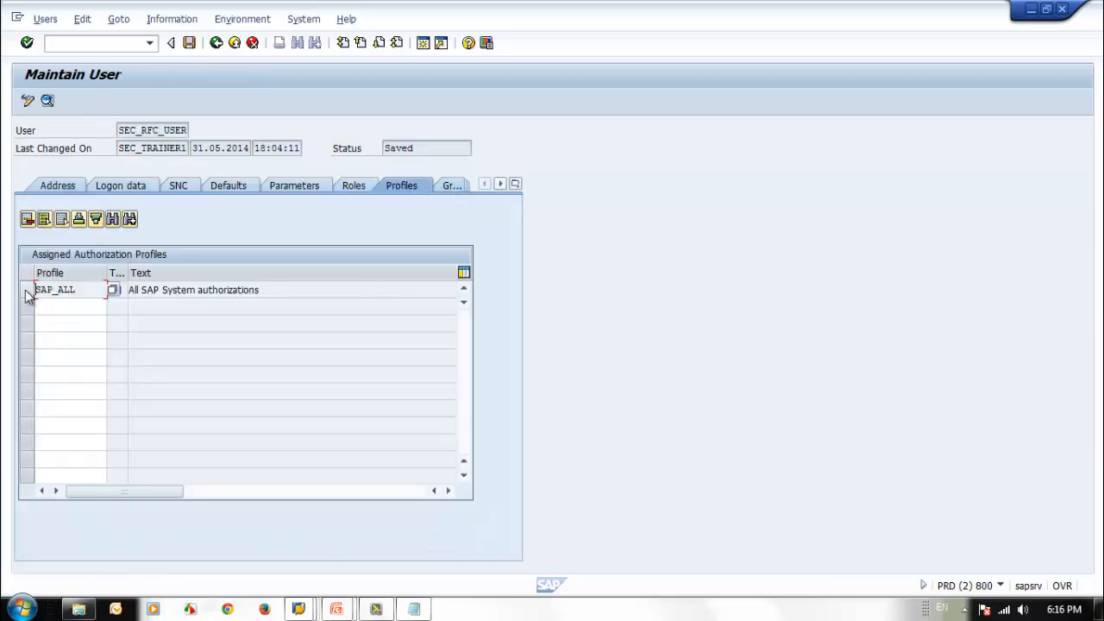
pyautogui.click(27, 290)
pyautogui.click(44, 219)
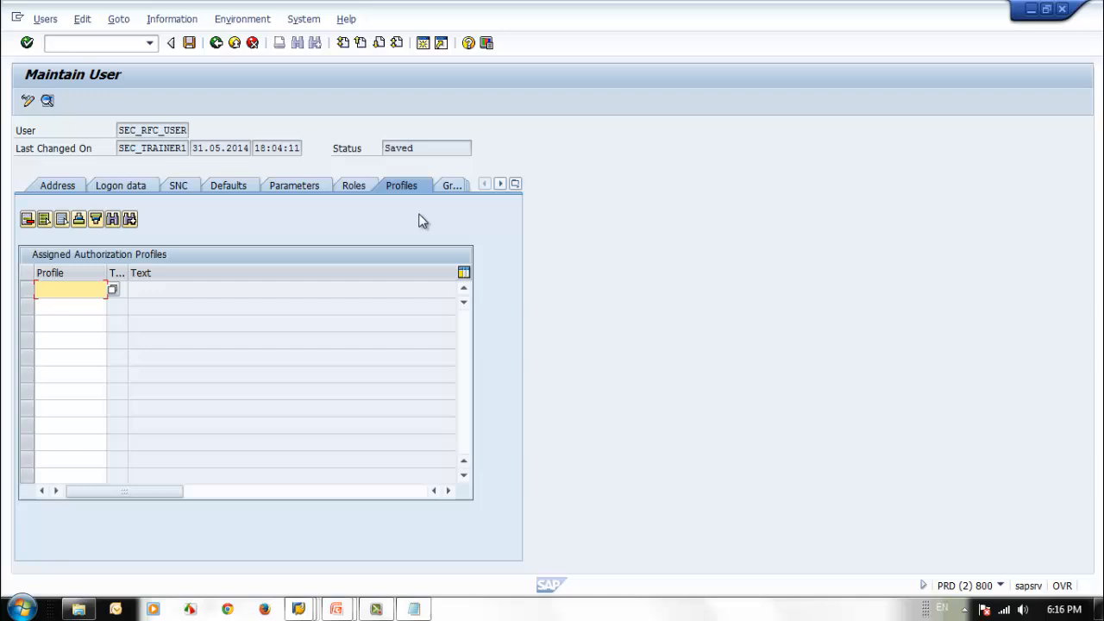
pyautogui.click(189, 42)
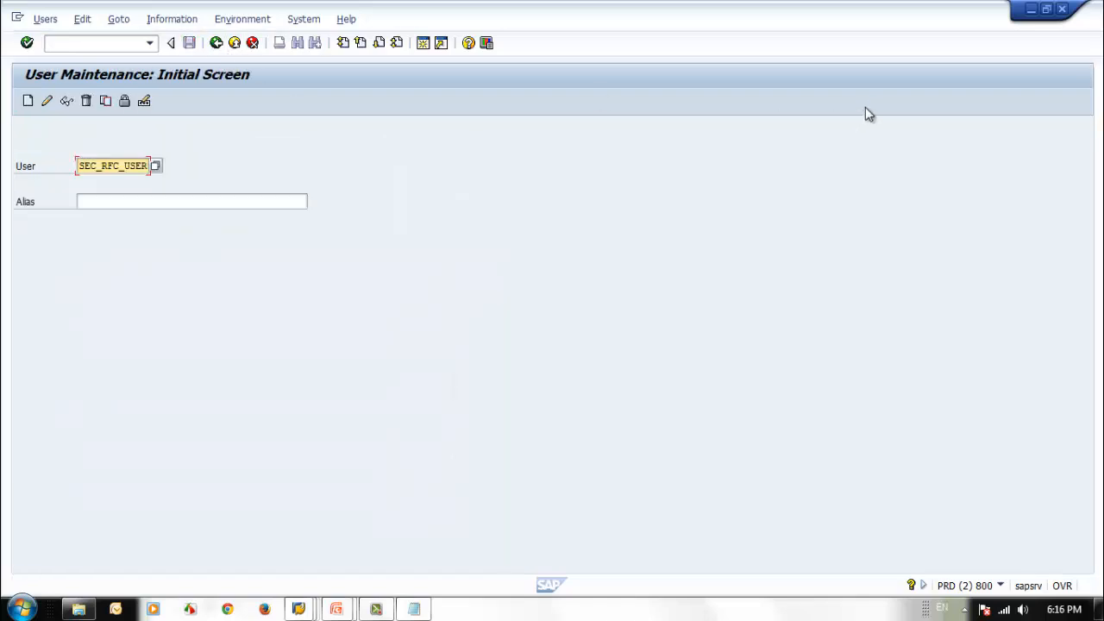
# Step: Switch back to the client 001 session and return to the initial test screen of RFC_READ_TABLE
pyautogui.click(1031, 9)
pyautogui.click(465, 189)
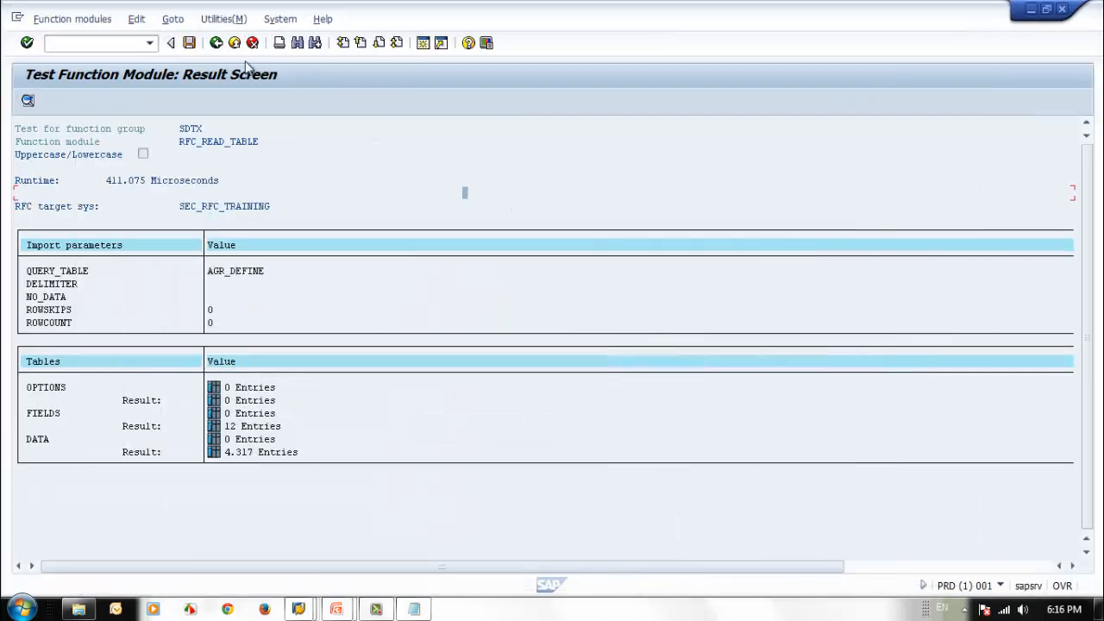
pyautogui.click(217, 43)
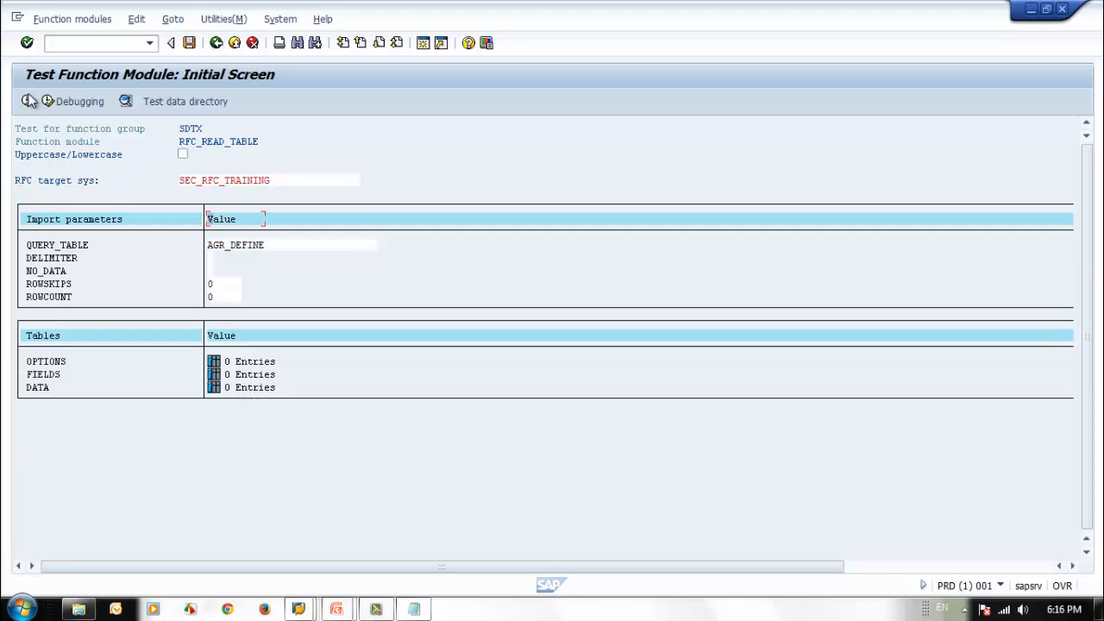
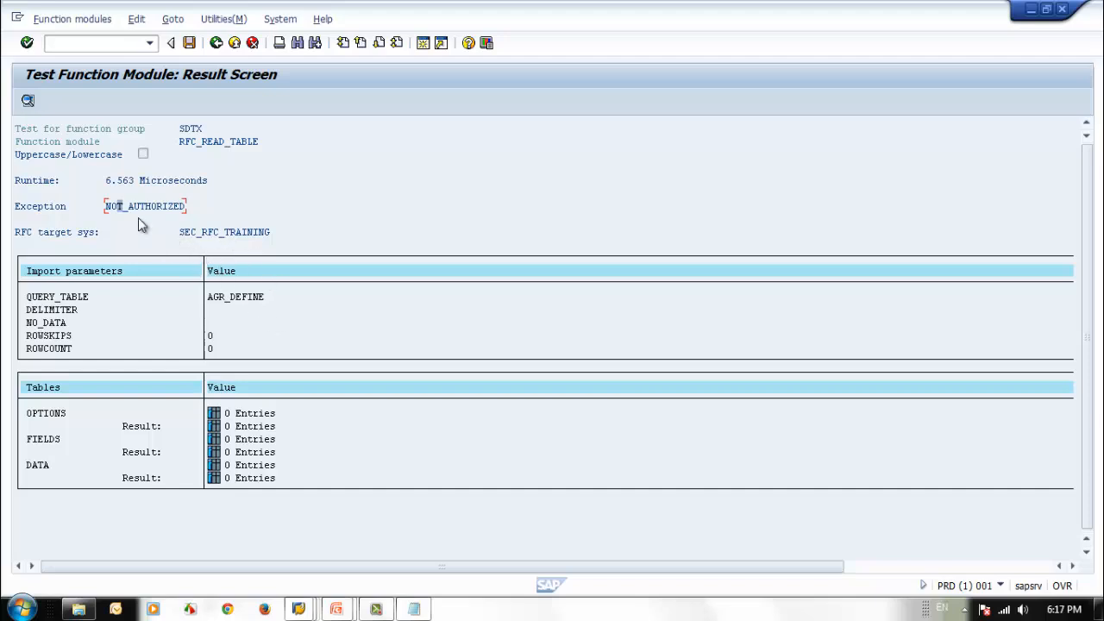
# Step: Check the client 001 session details, switch to User Maintenance in client 800, assign the SAP_ALL profile to SEC_RFC_USER and save
pyautogui.click(1000, 586)
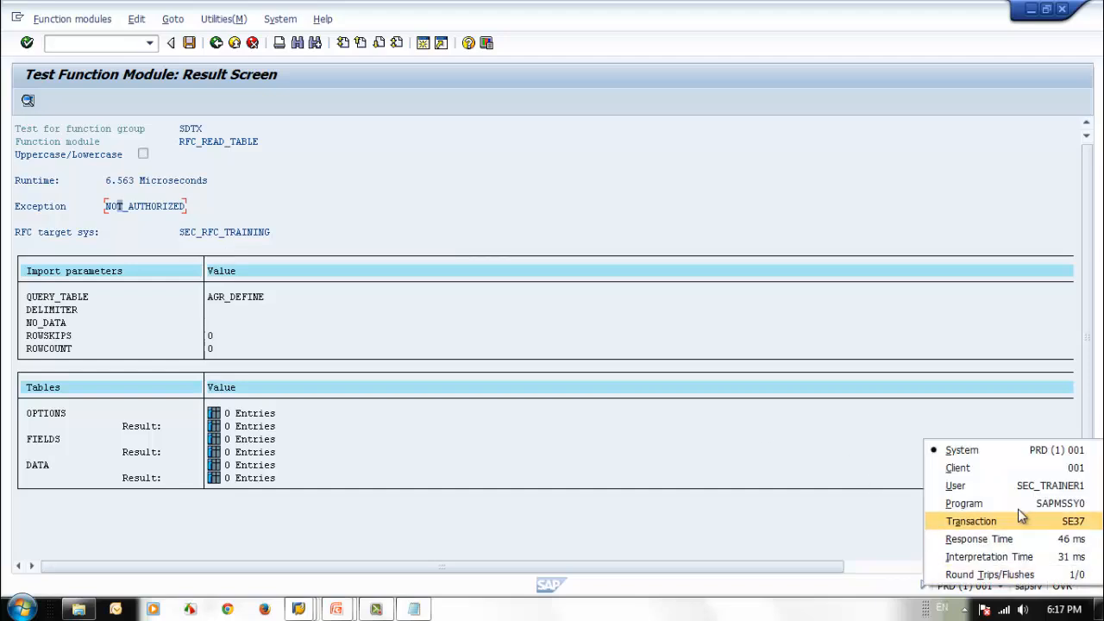
pyautogui.click(672, 454)
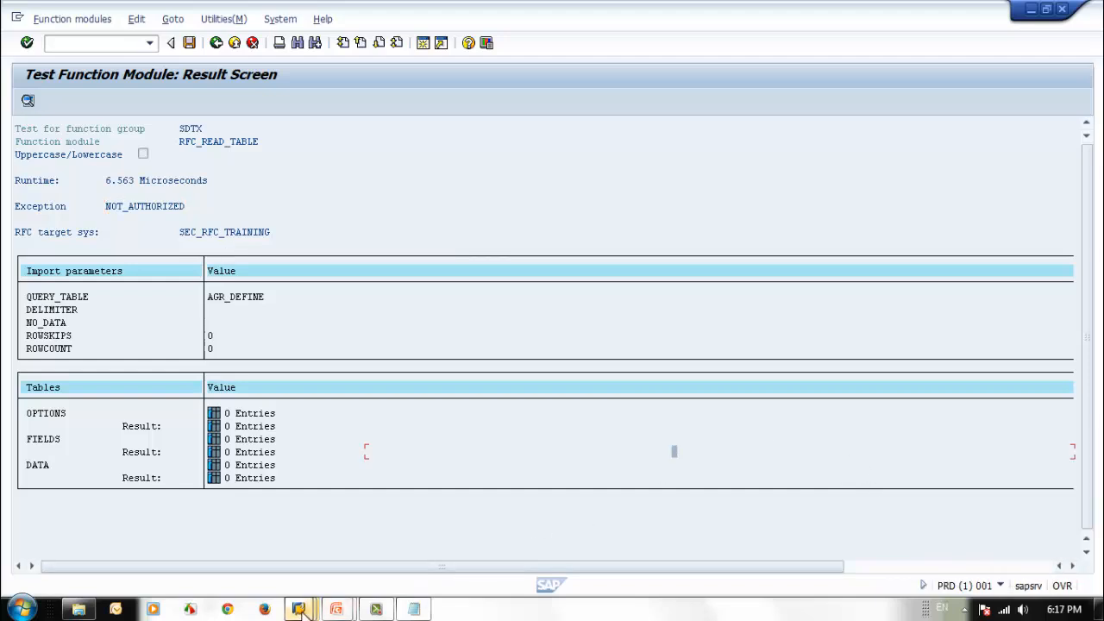
pyautogui.moveTo(300, 603)
pyautogui.click(309, 580)
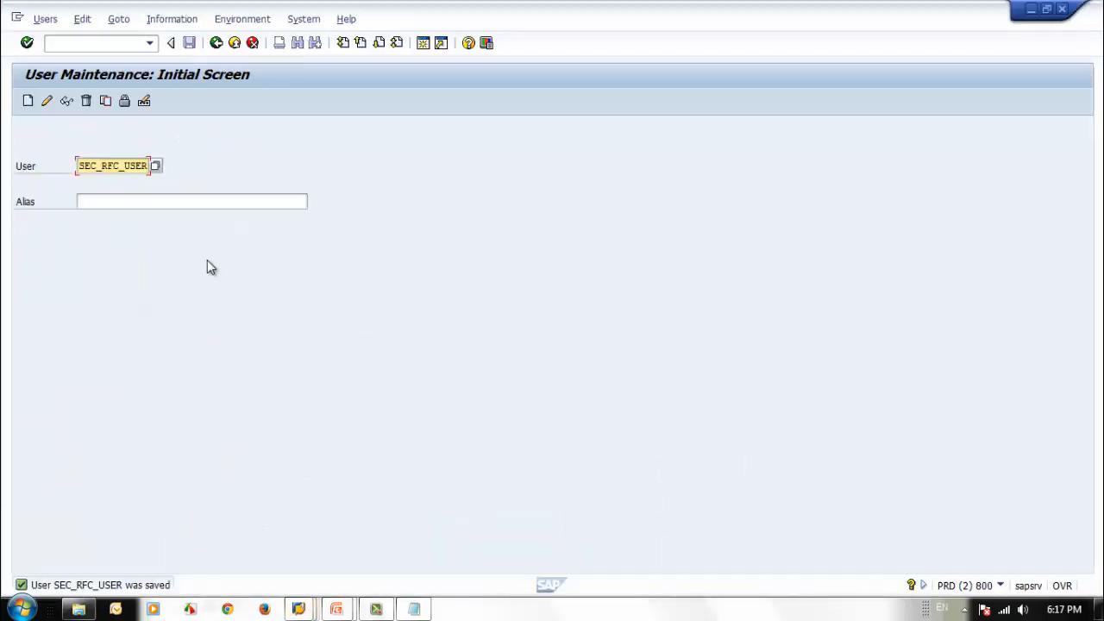
pyautogui.click(48, 101)
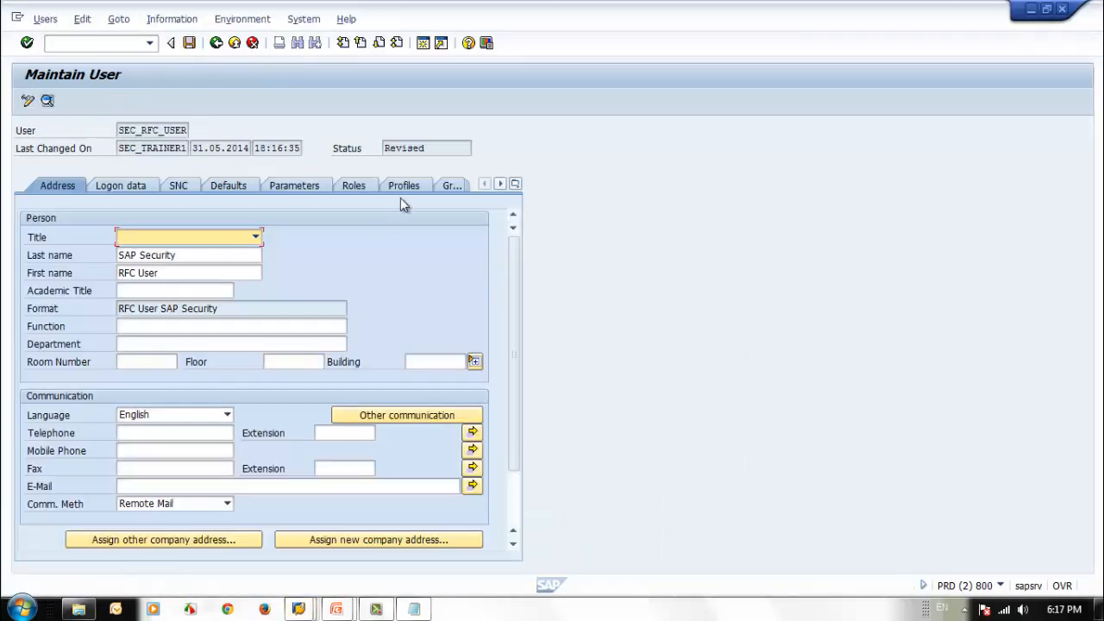
pyautogui.click(403, 185)
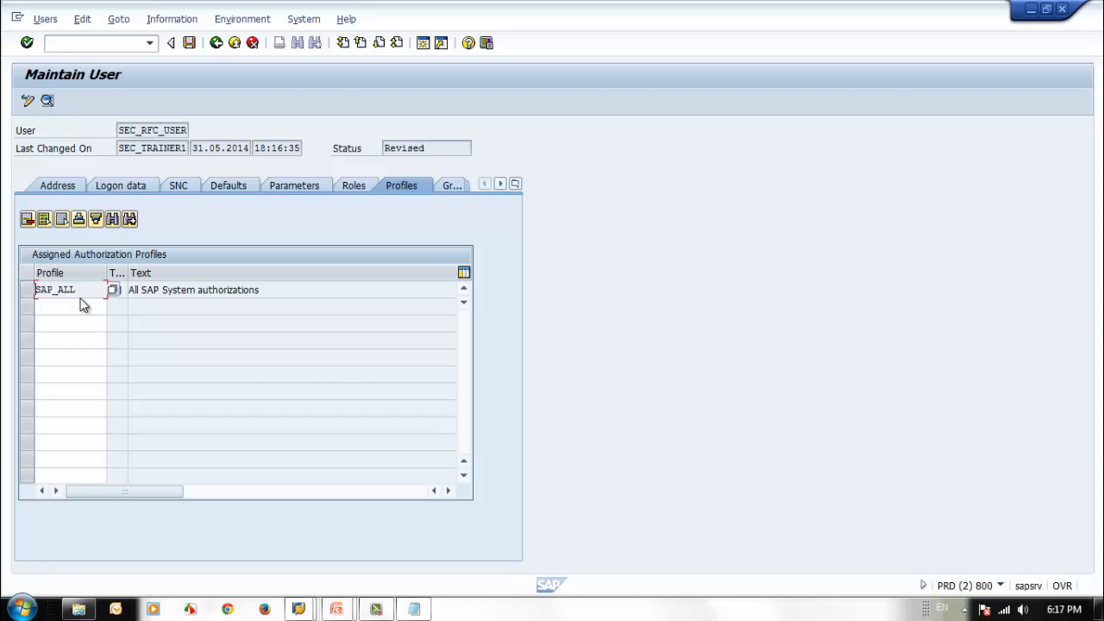
pyautogui.click(191, 43)
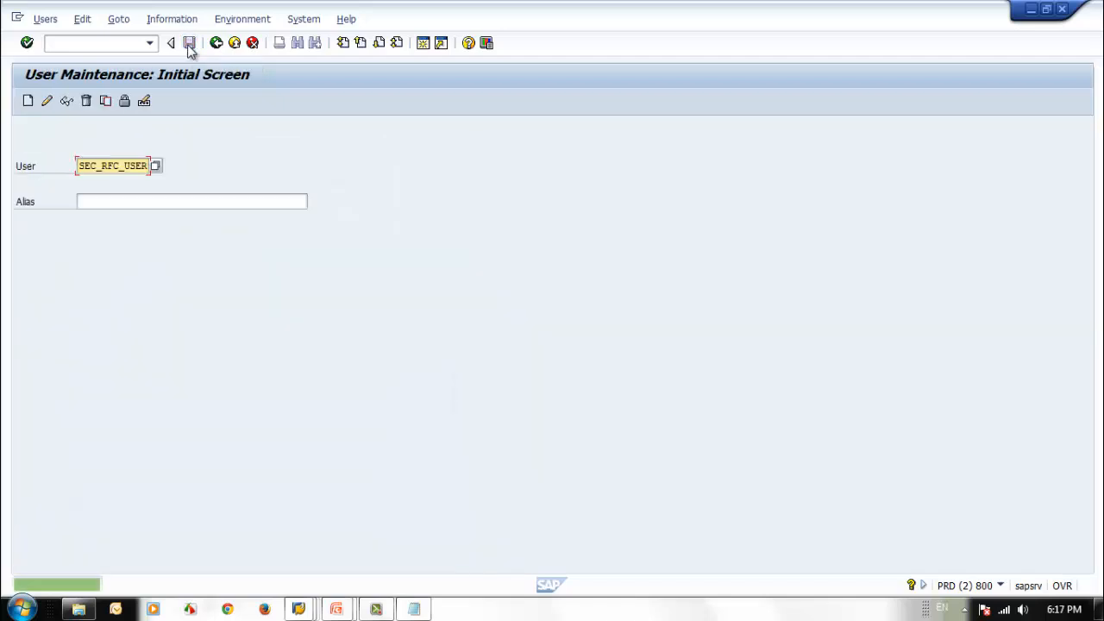
# Step: Open the System Trace transaction in the client 800 session
pyautogui.click(1031, 10)
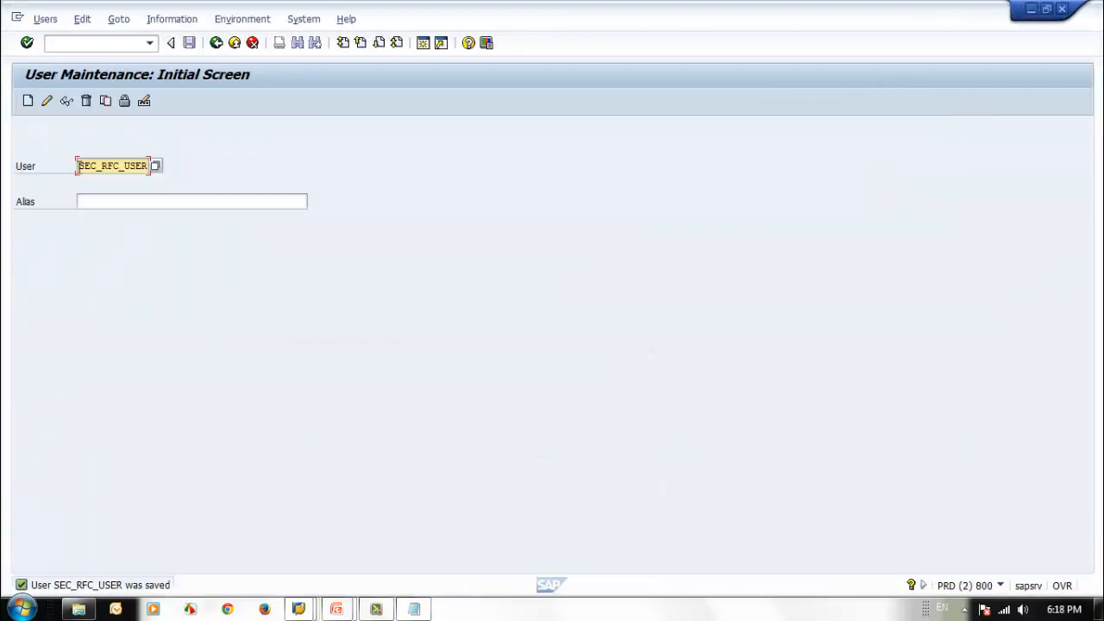
pyautogui.click(366, 170)
pyautogui.click(79, 44)
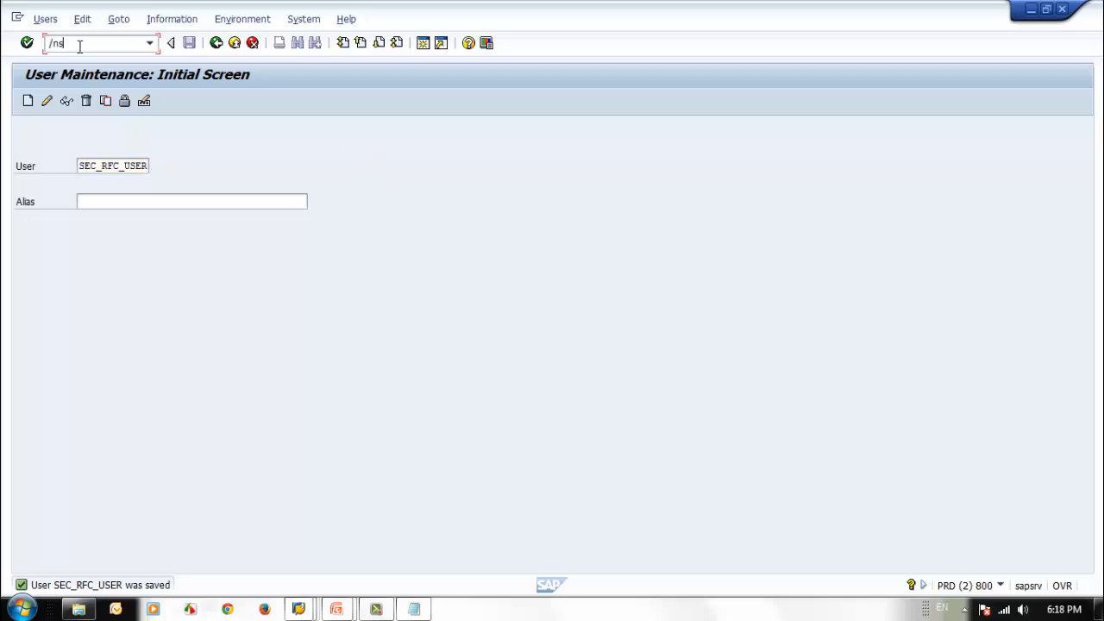
pyautogui.write('/nst01')
pyautogui.press('Return')
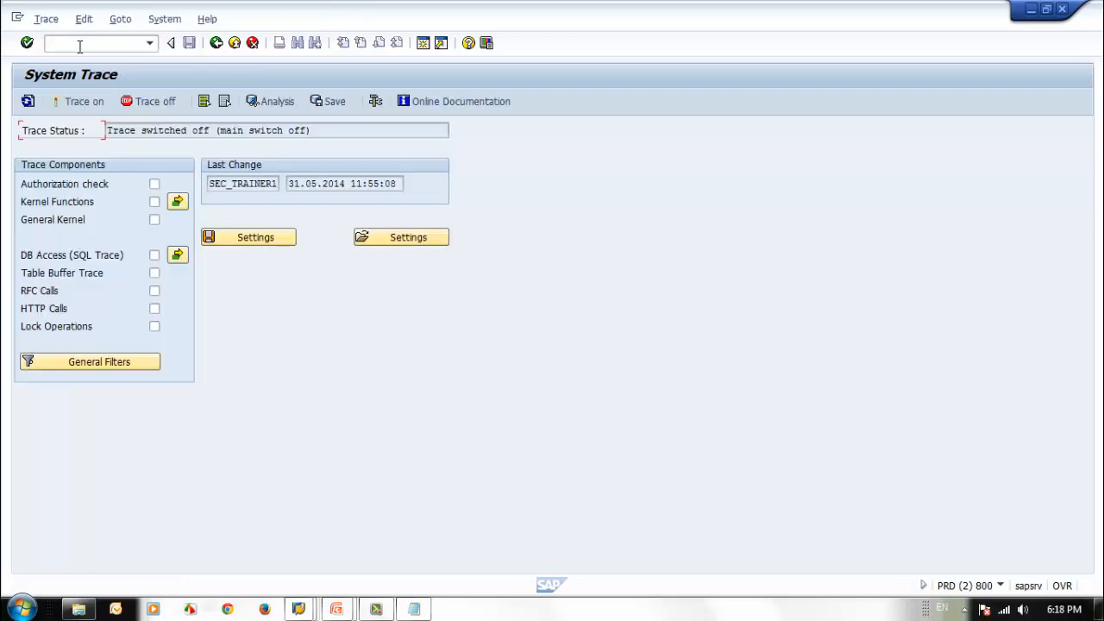
# Step: Select the authorization check component, filter the trace to user SEC_RFC_USER and switch the trace on
pyautogui.click(155, 184)
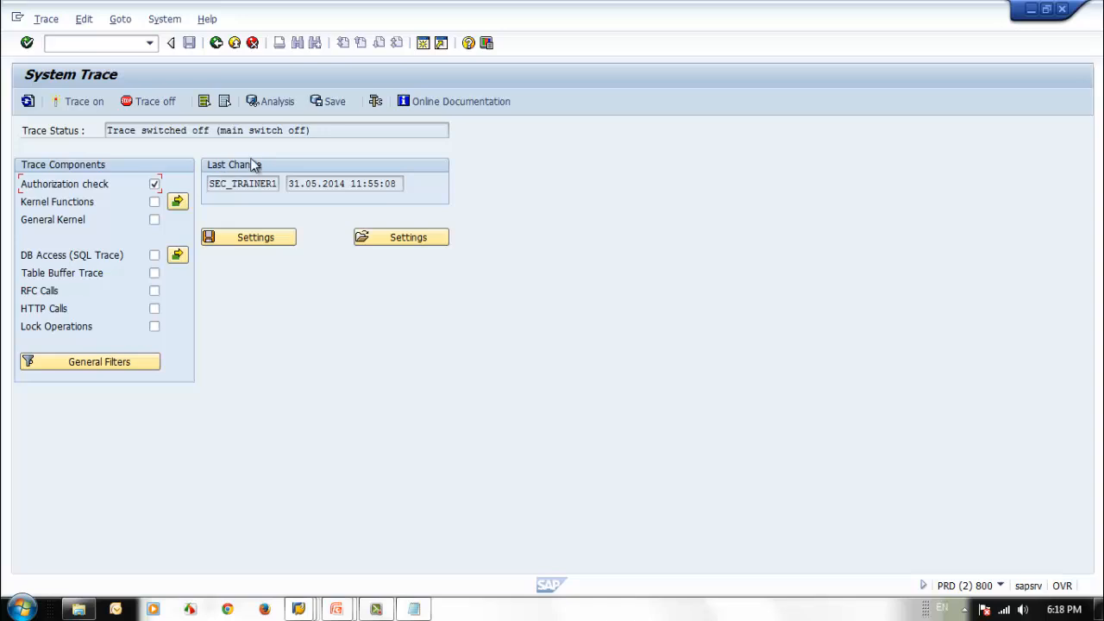
pyautogui.click(86, 21)
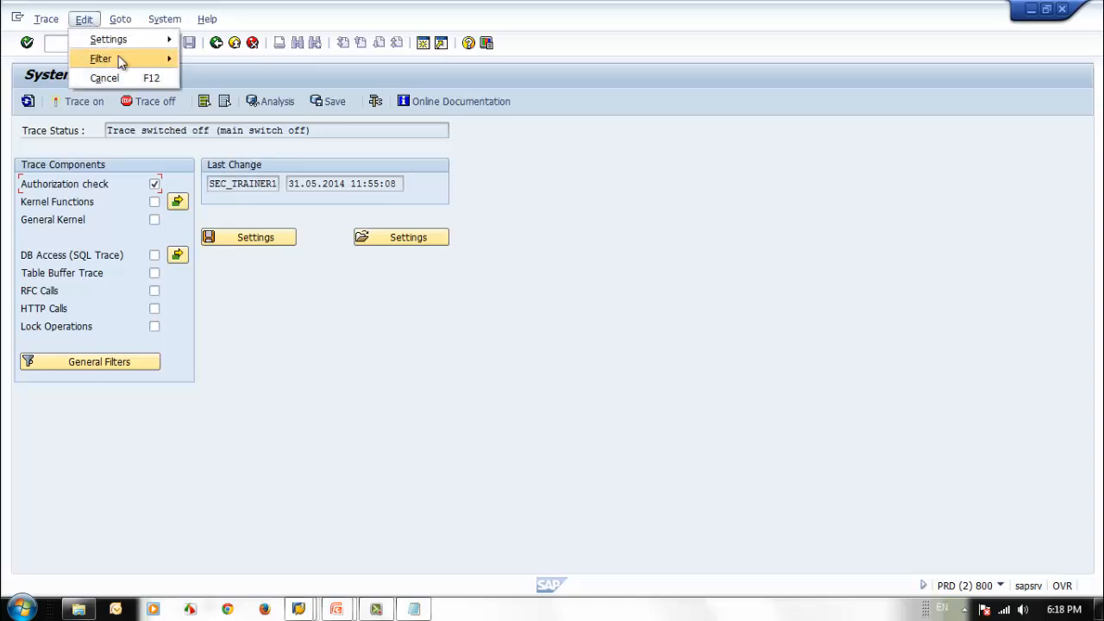
pyautogui.moveTo(118, 58)
pyautogui.click(202, 55)
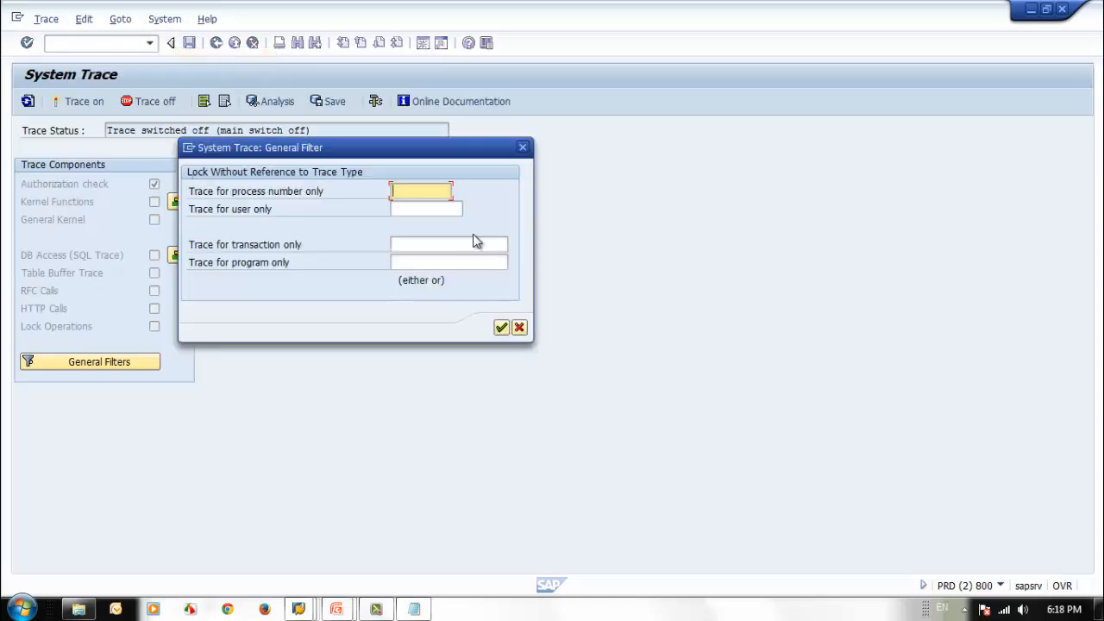
pyautogui.click(434, 210)
pyautogui.write('SEC_RFC_USER')
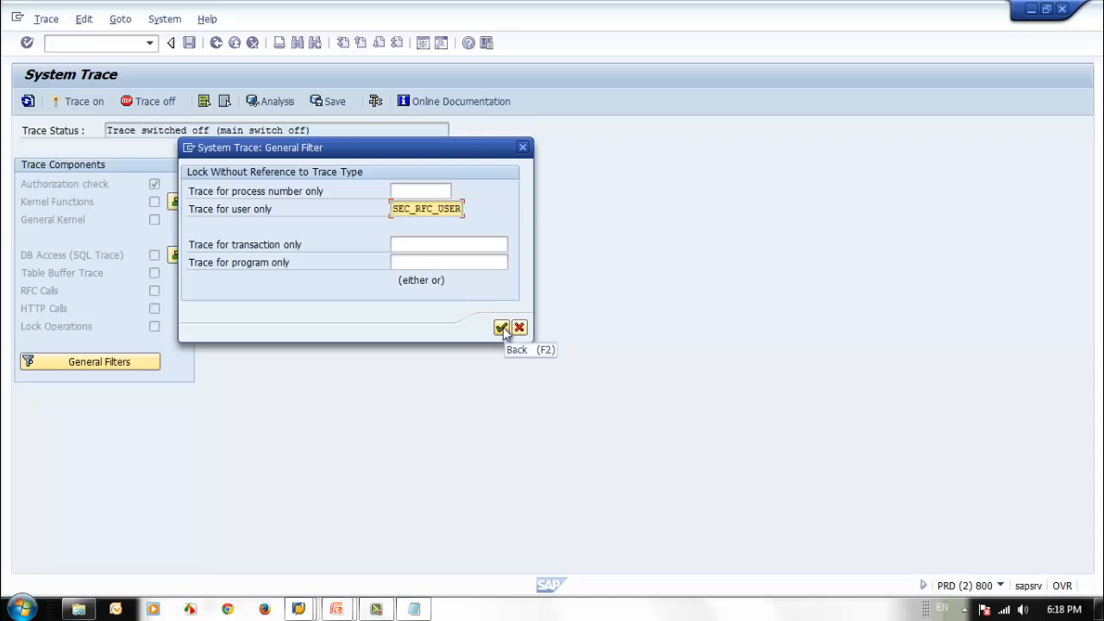
pyautogui.click(501, 328)
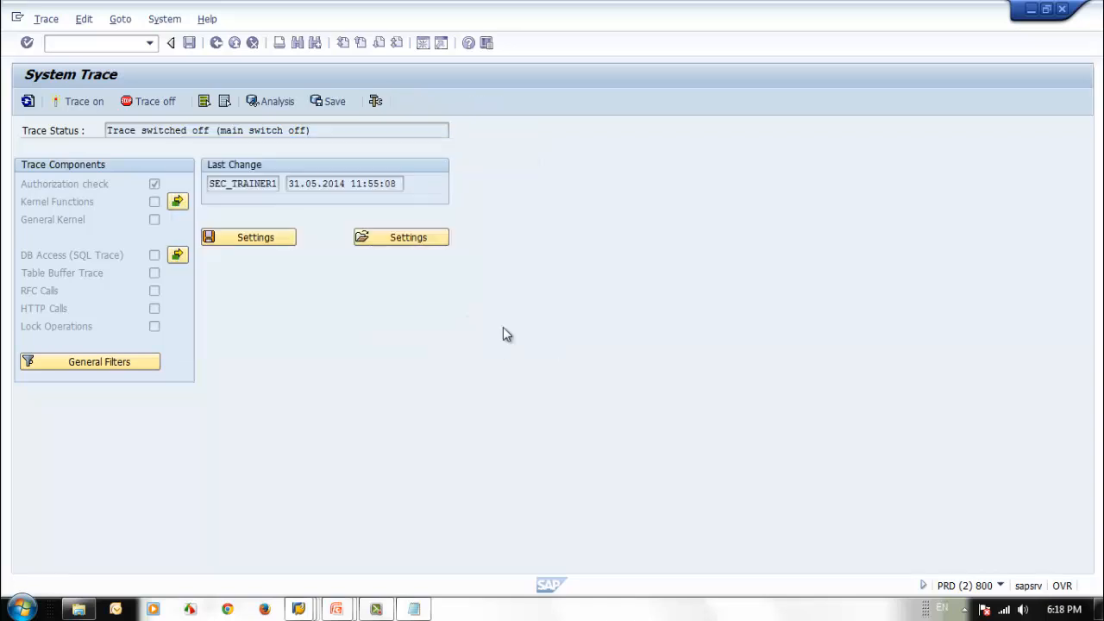
pyautogui.click(78, 101)
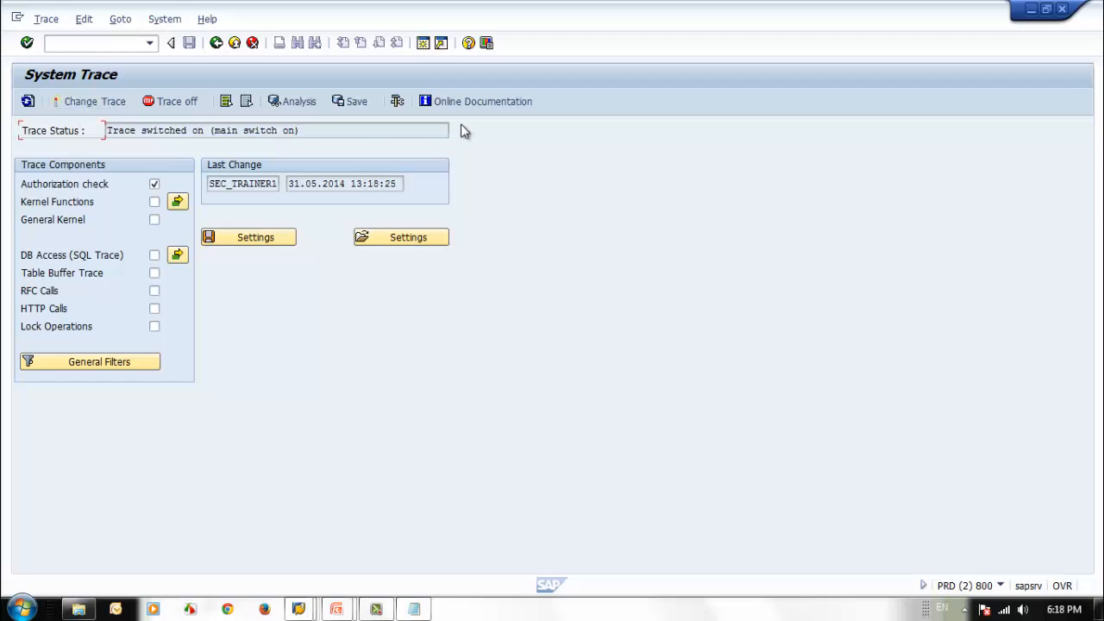
# Step: Return to the client 001 session and rerun RFC_READ_TABLE on AGR_DEFINE through SEC_RFC_TRAINING
pyautogui.click(1030, 10)
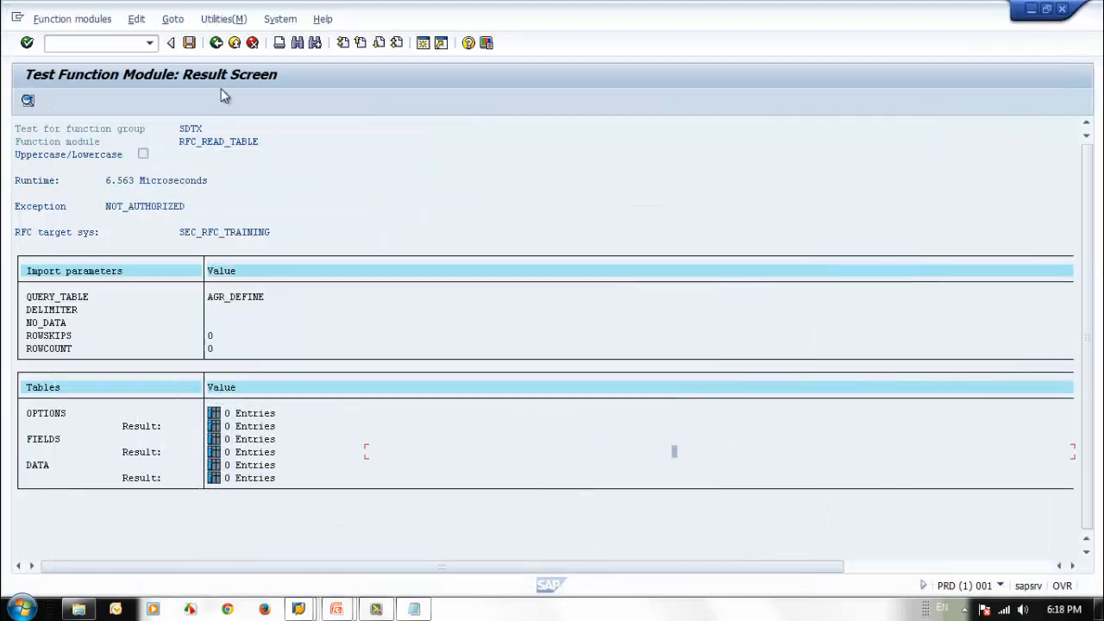
pyautogui.click(217, 45)
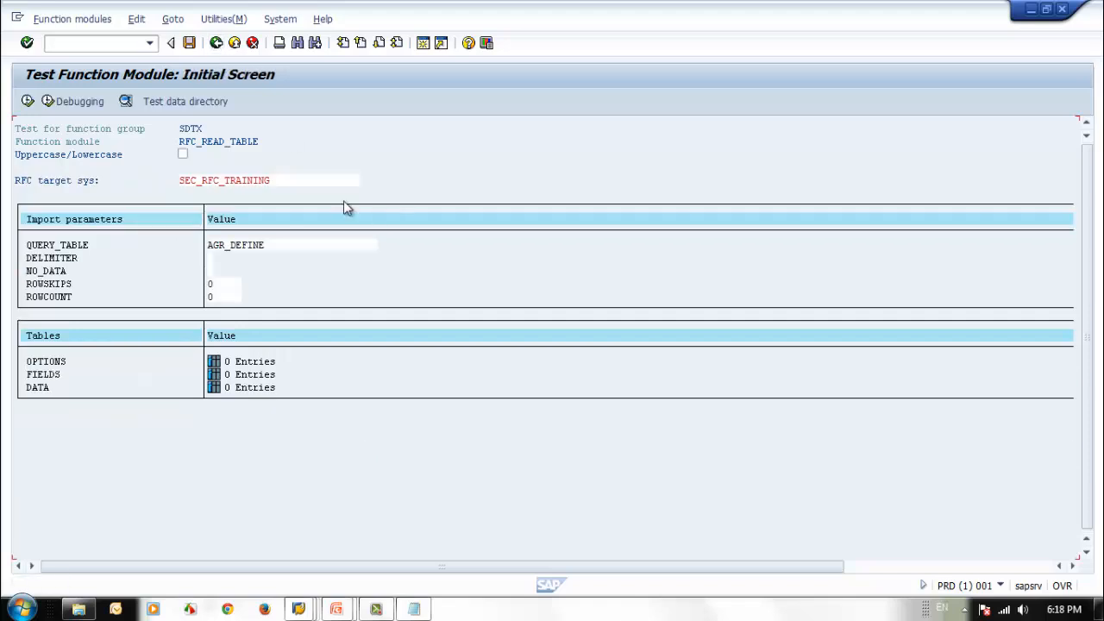
pyautogui.click(27, 102)
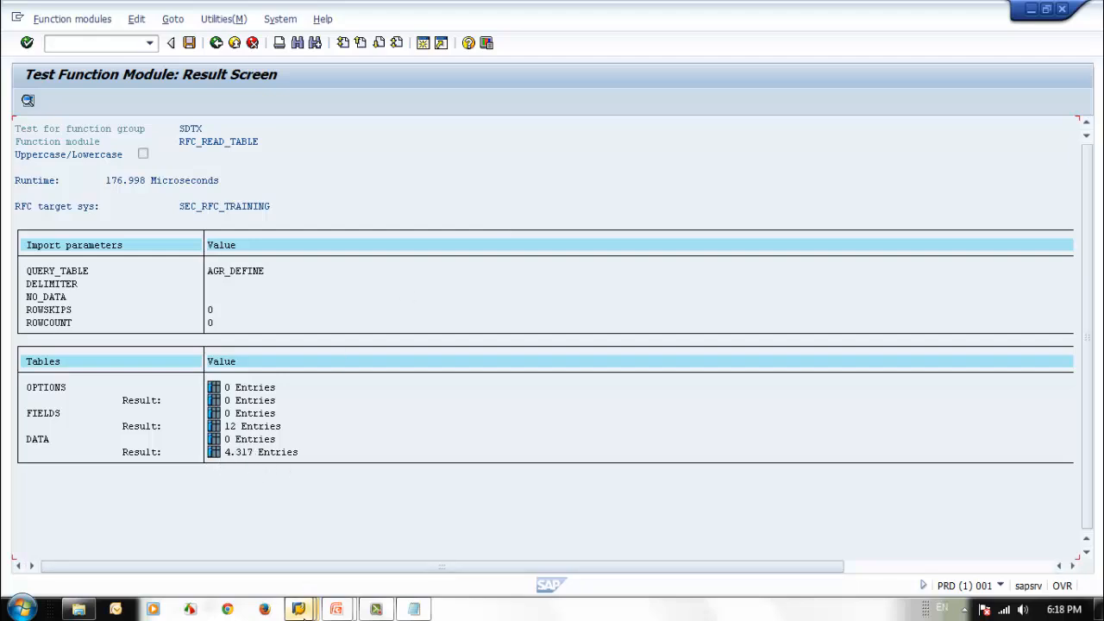
# Step: Switch to the System Trace session, turn the trace off and open the trace analysis options
pyautogui.moveTo(298, 608)
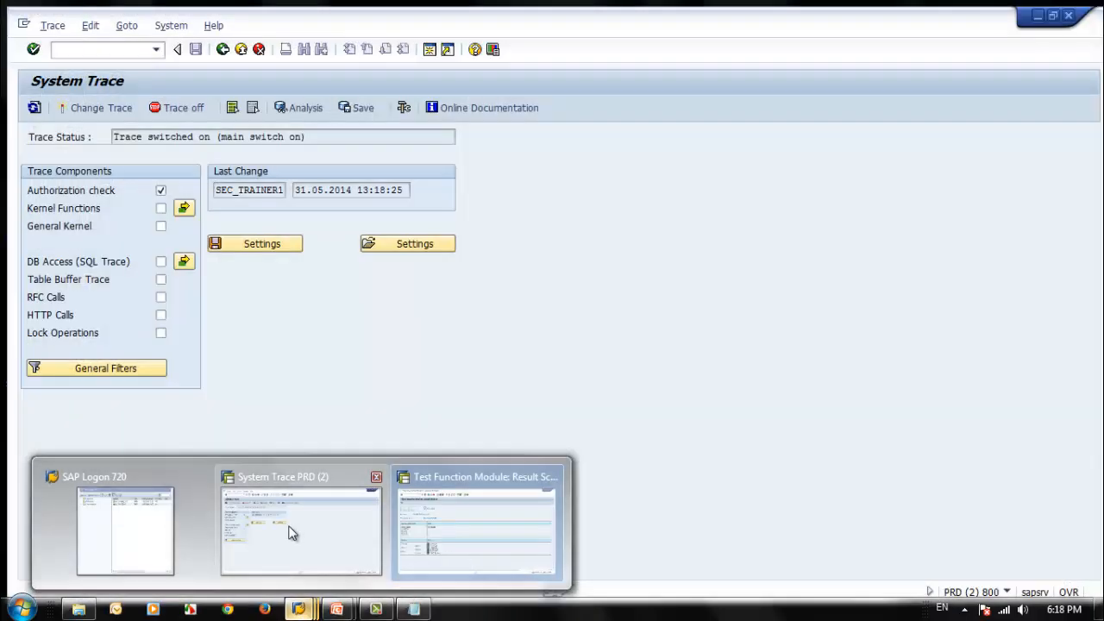
pyautogui.click(291, 532)
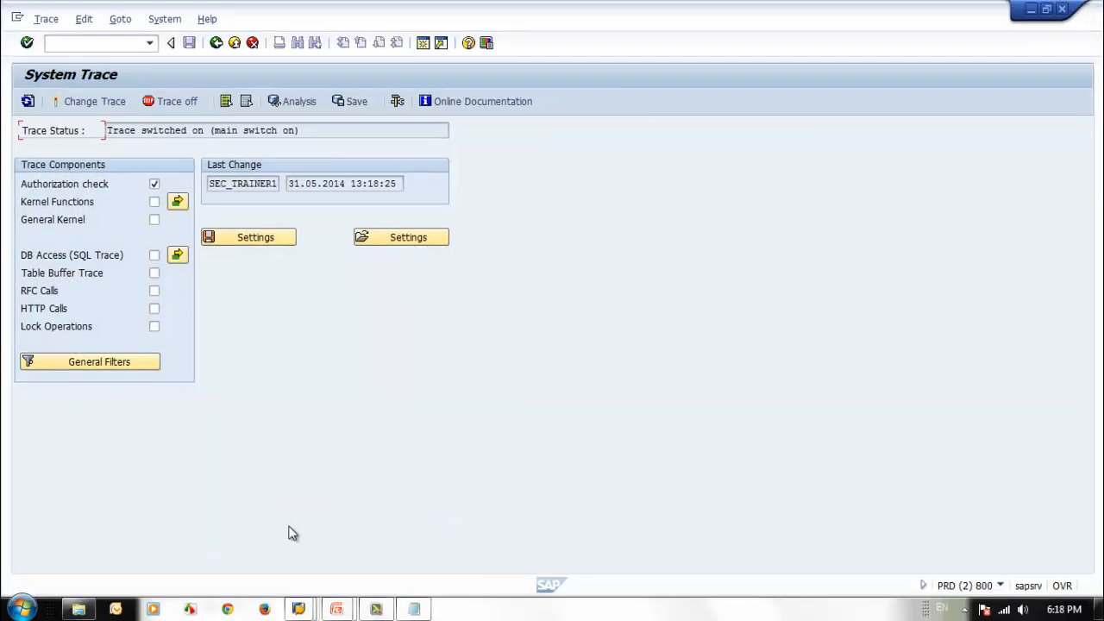
pyautogui.click(173, 101)
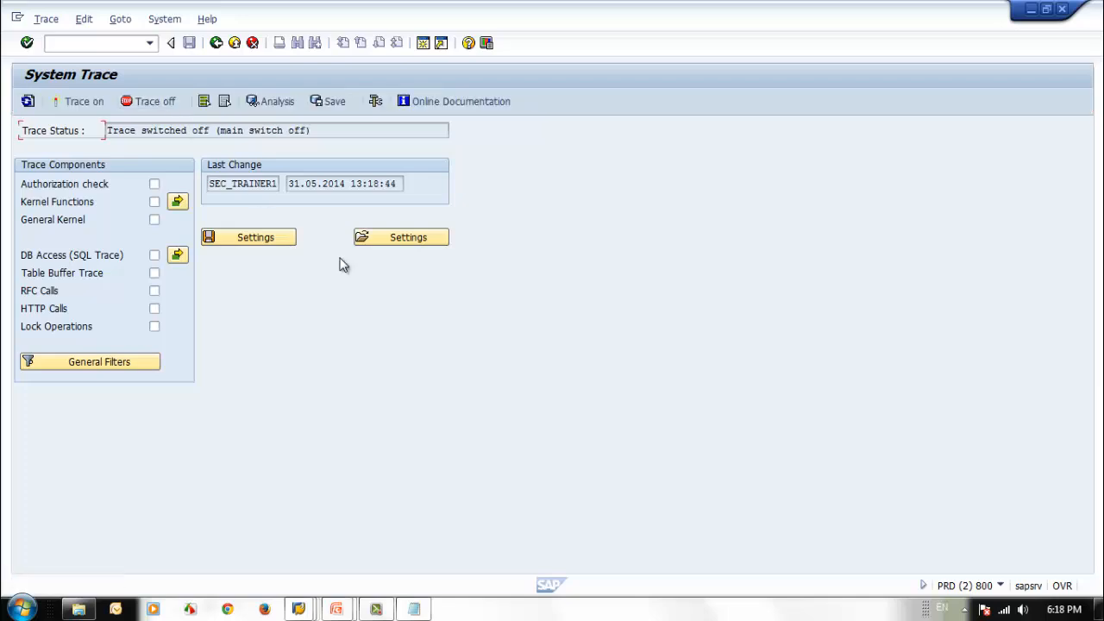
pyautogui.click(269, 101)
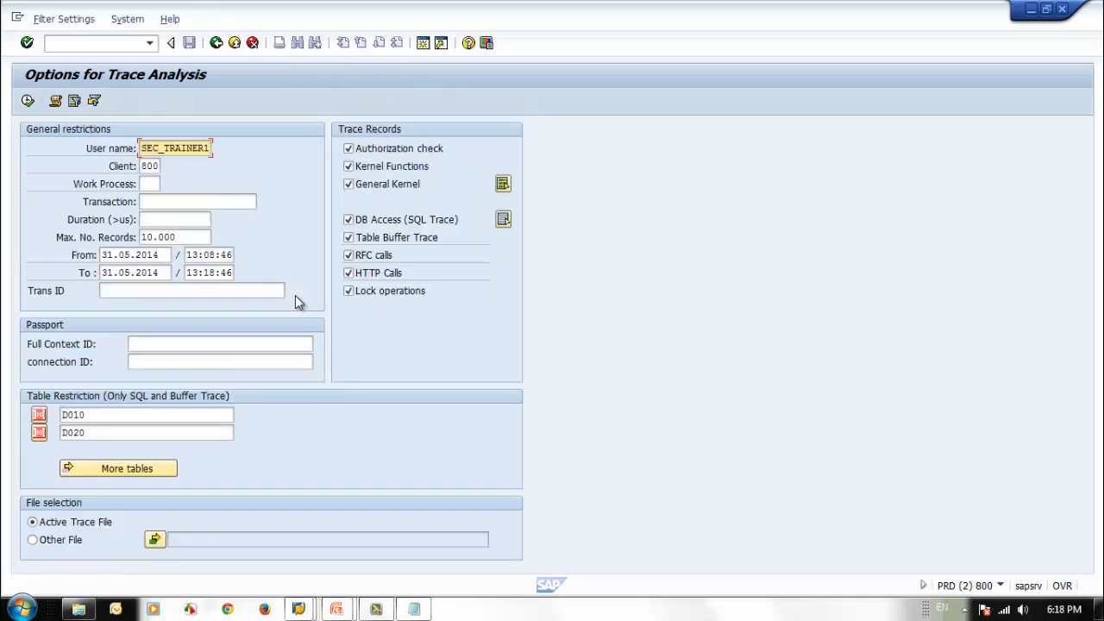
# Step: Run the trace analysis for SEC_RFC_USER from 31.05.2014 01:08:46 to 01.06.2014 23:18:46
pyautogui.moveTo(139, 149); pyautogui.dragTo(284, 153)
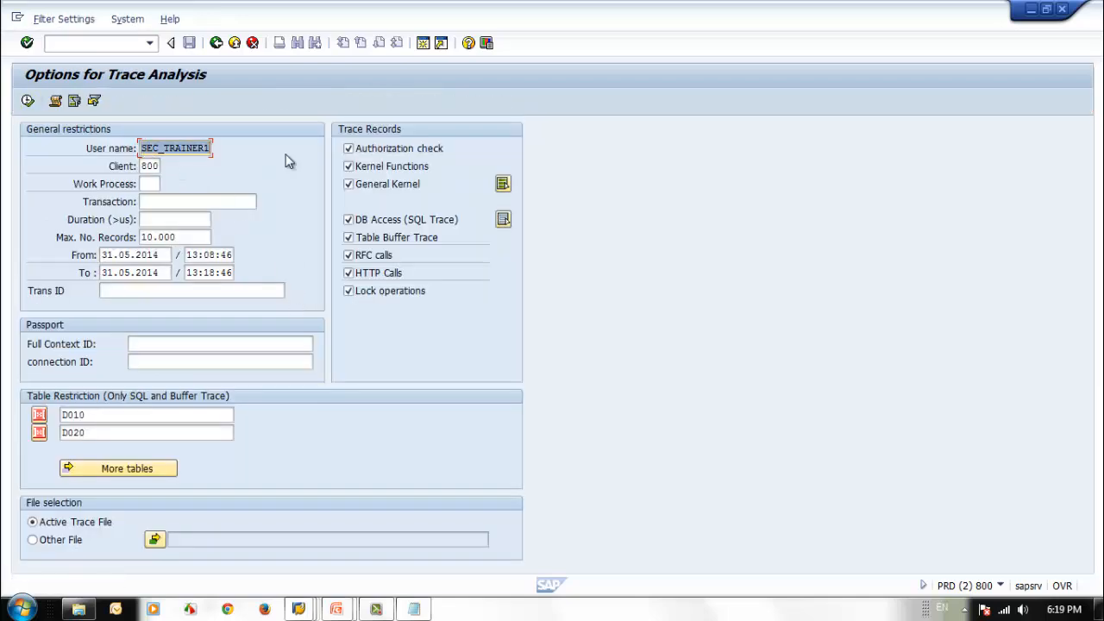
pyautogui.write('SEC_RFC_USER')
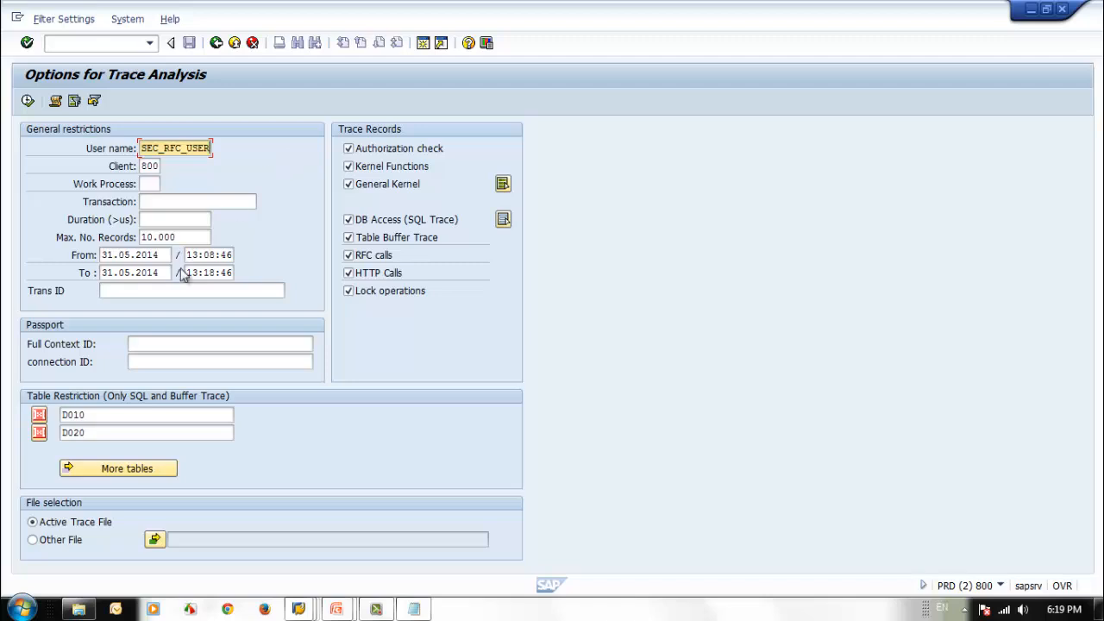
pyautogui.click(102, 272)
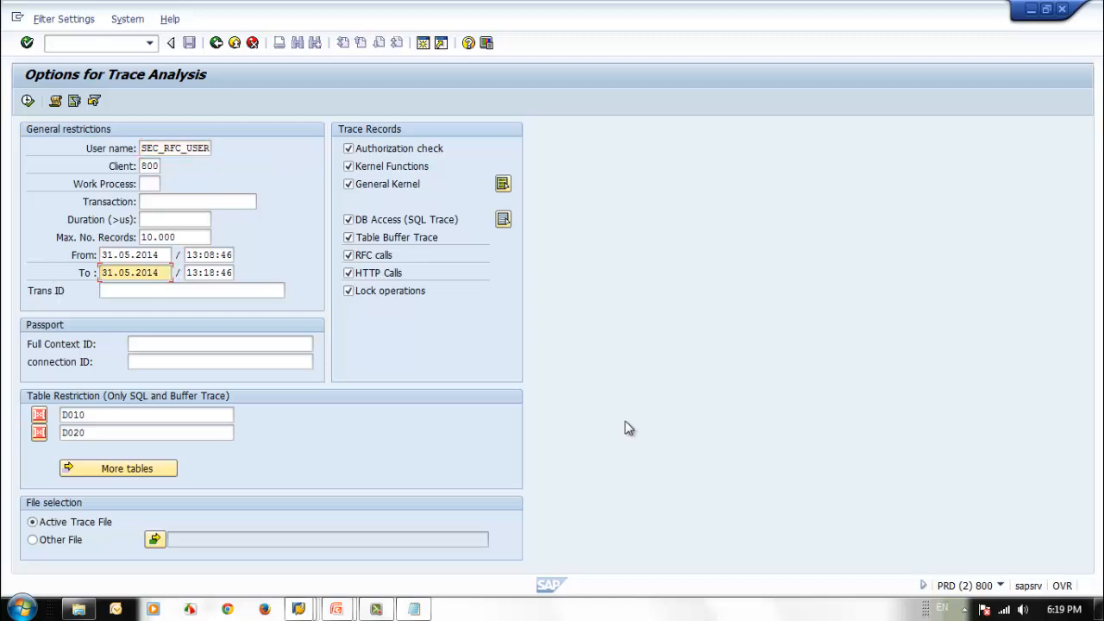
pyautogui.write('06')
pyautogui.click(188, 255)
pyautogui.write('01')
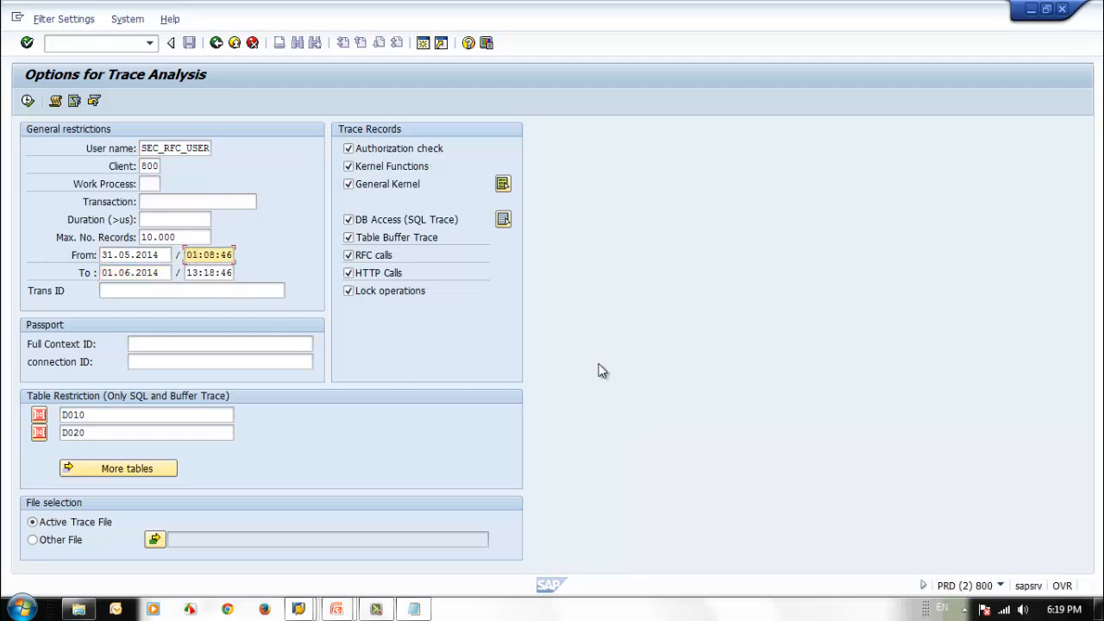
pyautogui.click(189, 269)
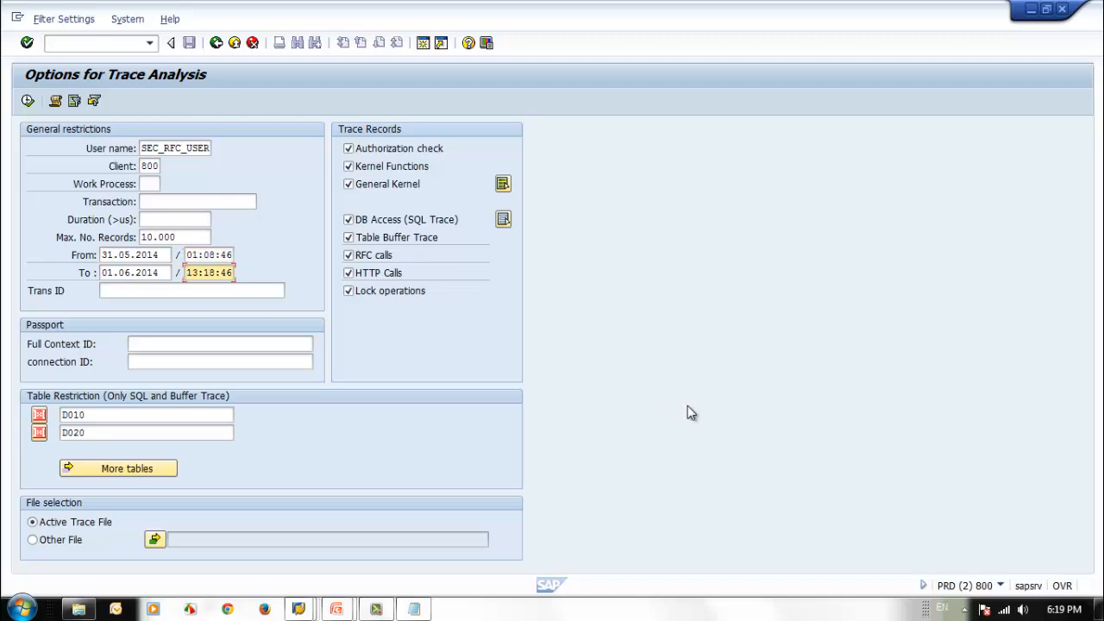
pyautogui.write('23')
pyautogui.press('F8')
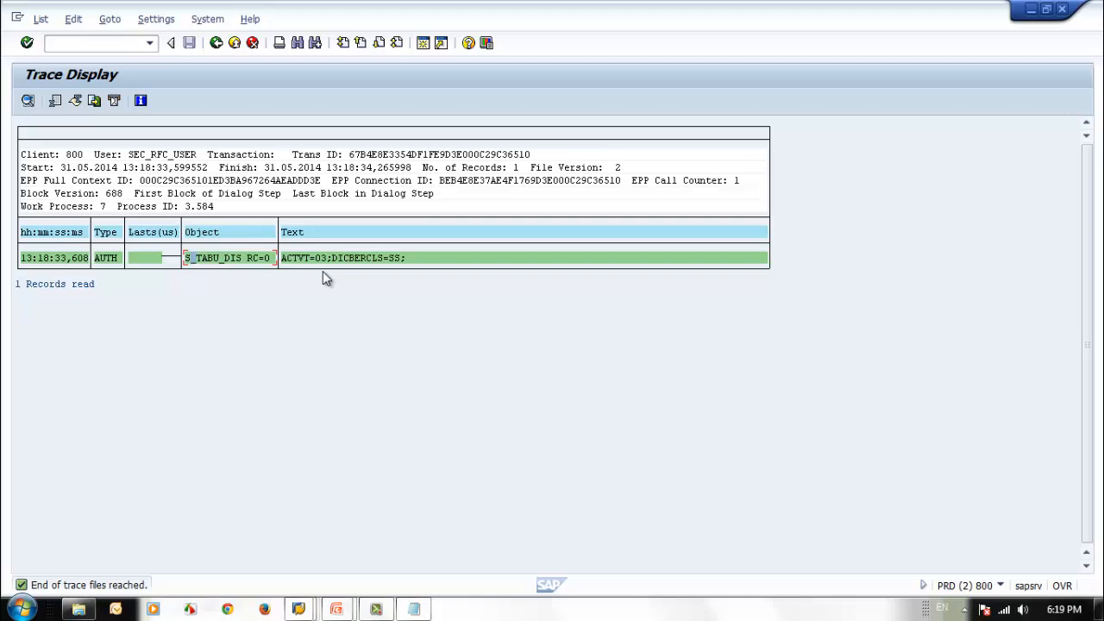
# Step: Return to the System Trace screen and switch on a new authorization check trace filtered to SEC_RFC_USER
pyautogui.click(217, 43)
pyautogui.click(218, 45)
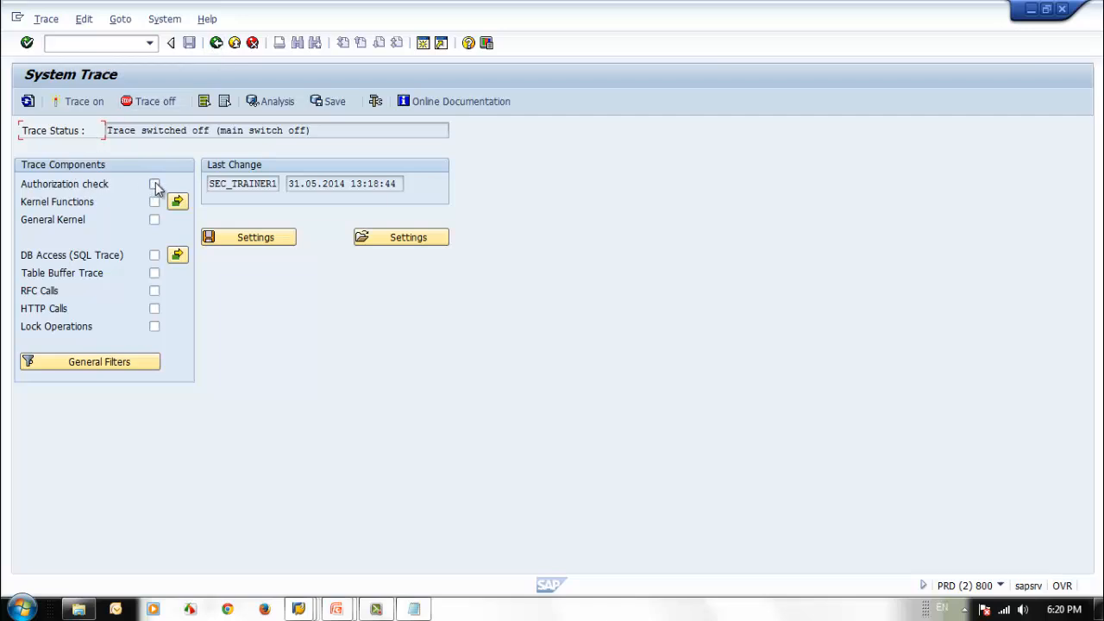
pyautogui.click(155, 184)
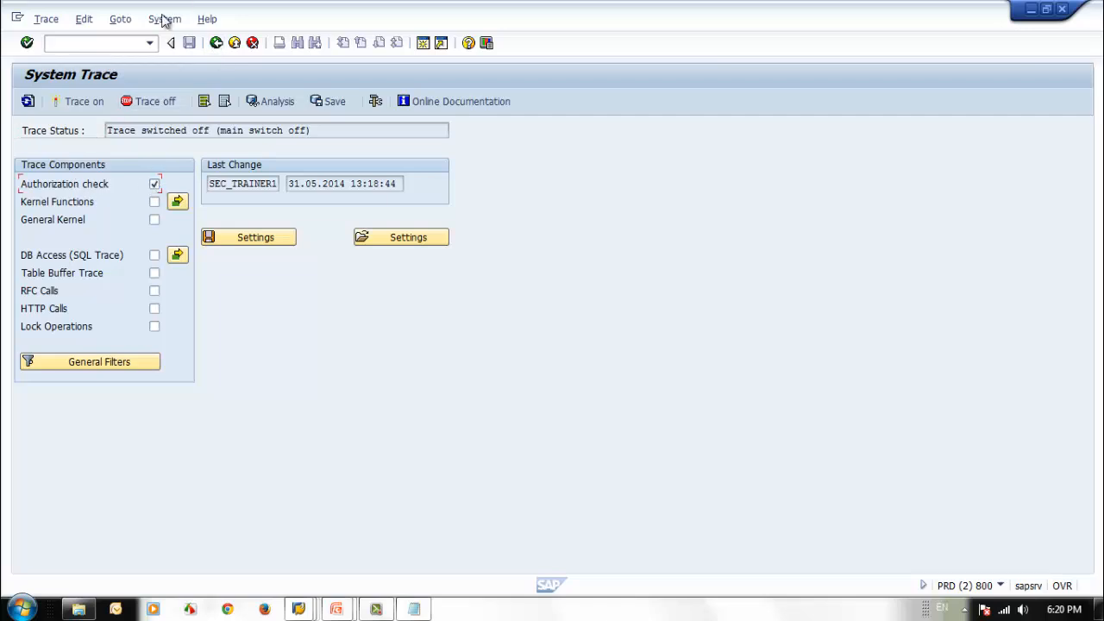
pyautogui.click(86, 20)
pyautogui.moveTo(137, 57)
pyautogui.click(208, 55)
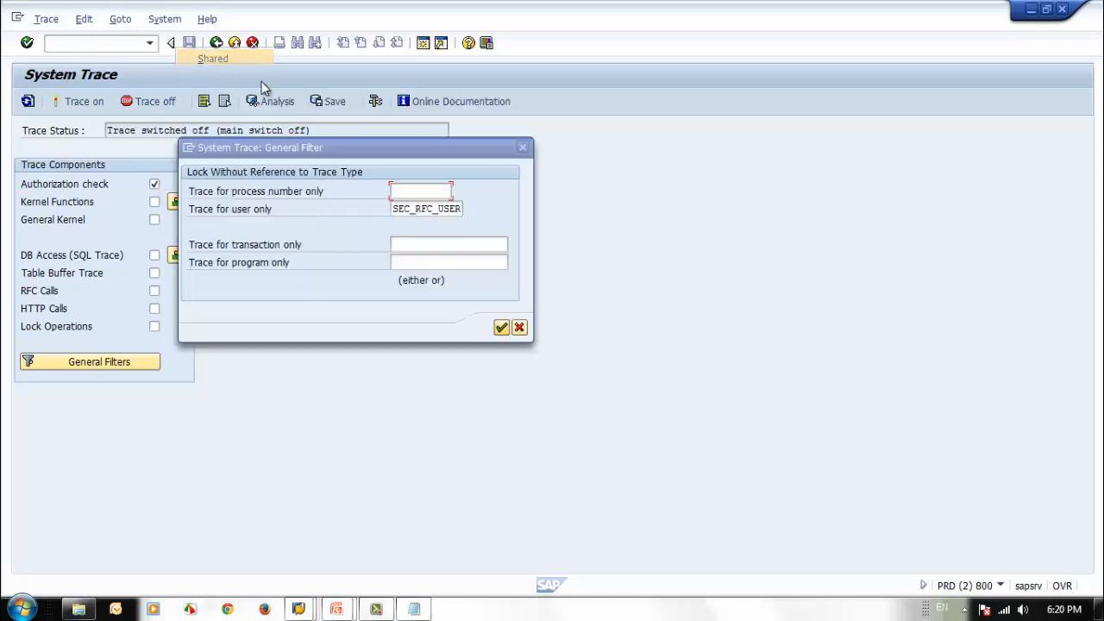
pyautogui.click(410, 209)
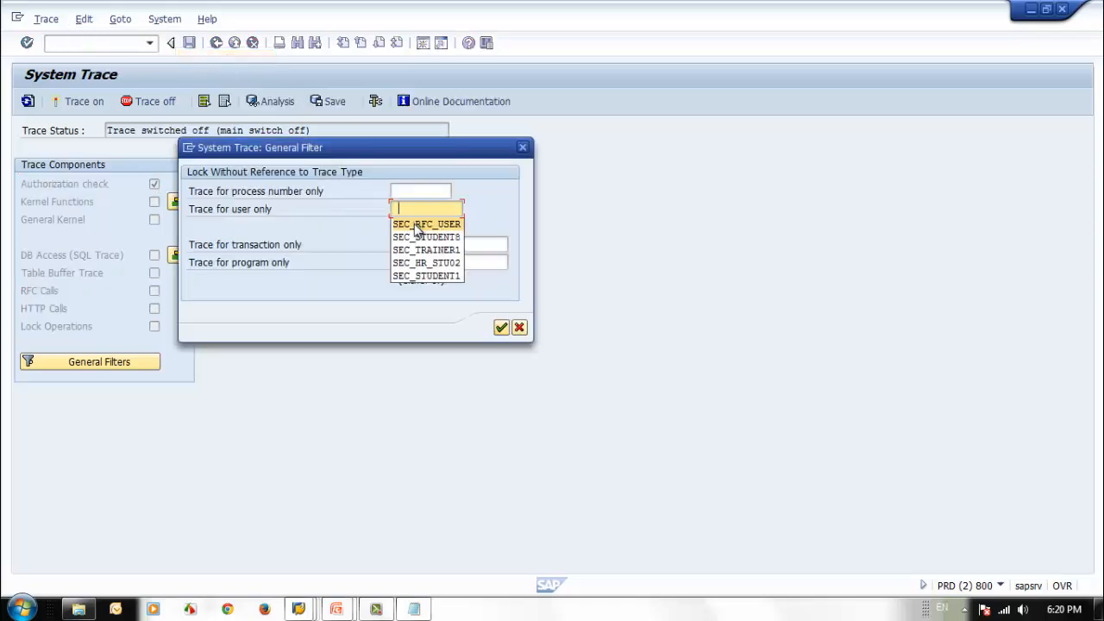
pyautogui.click(419, 226)
pyautogui.click(501, 328)
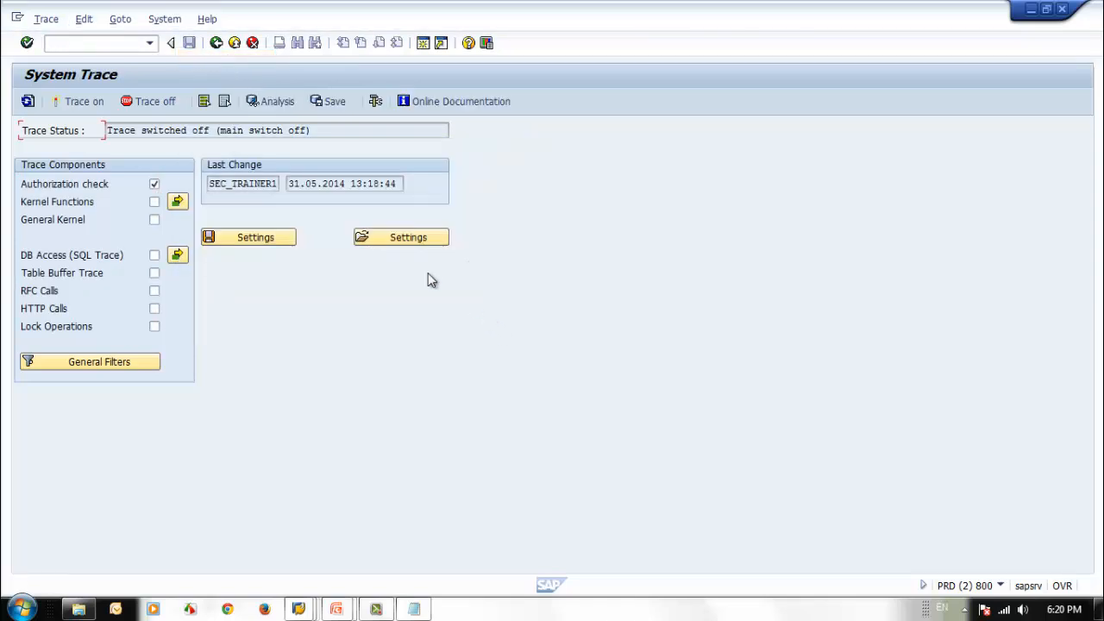
pyautogui.click(82, 102)
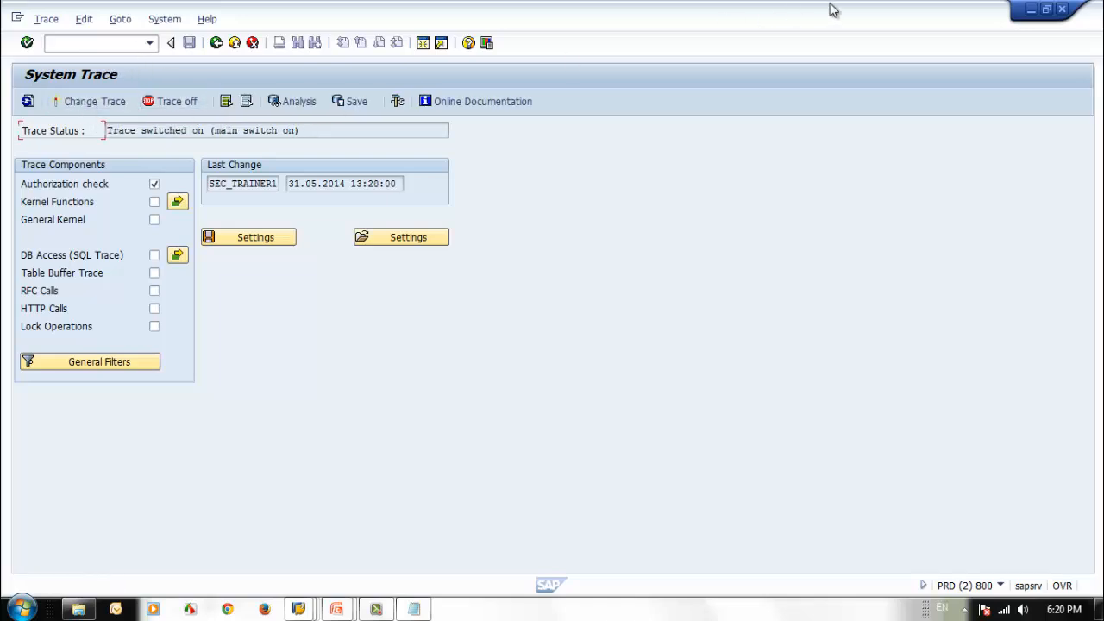
# Step: Switch back to the client 001 session, leave the old RFC_READ_TABLE test and open a fresh one
pyautogui.click(1031, 10)
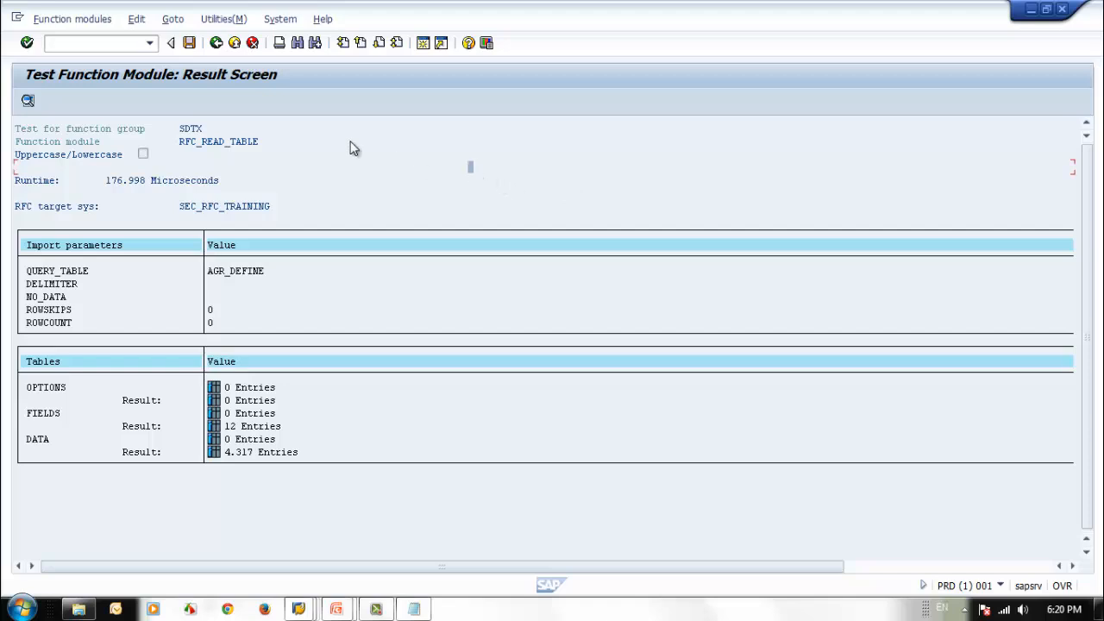
pyautogui.click(216, 44)
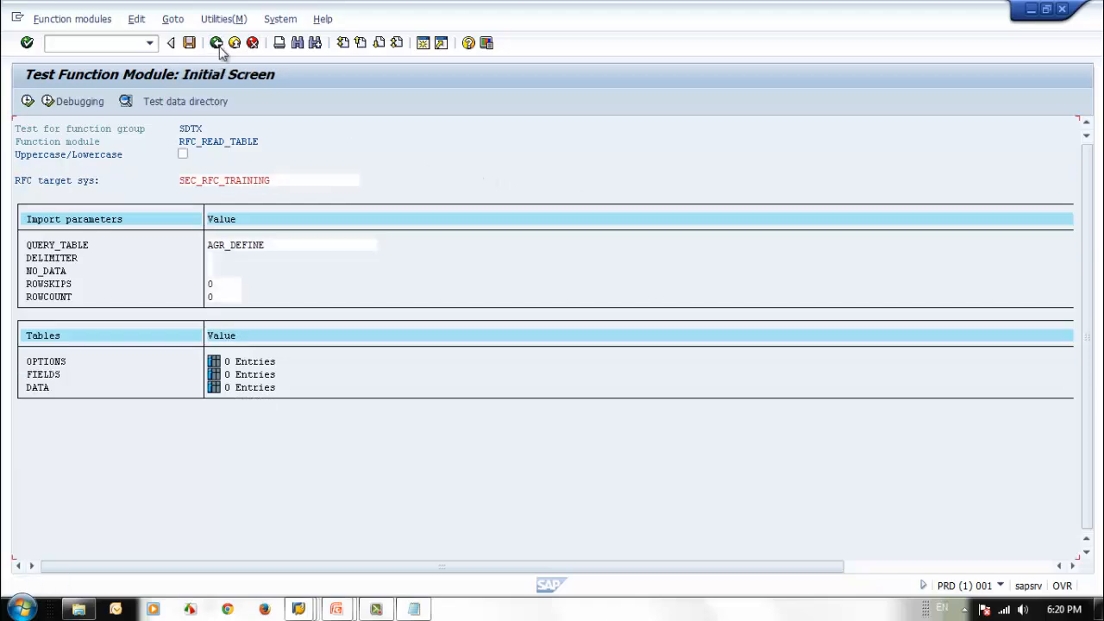
pyautogui.click(216, 44)
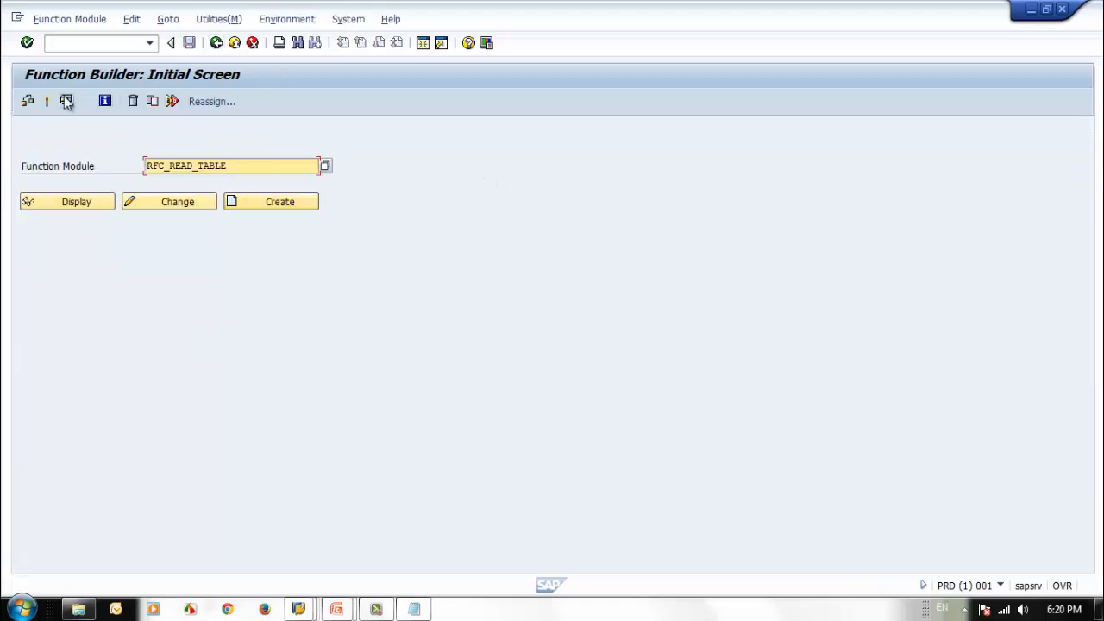
pyautogui.click(66, 102)
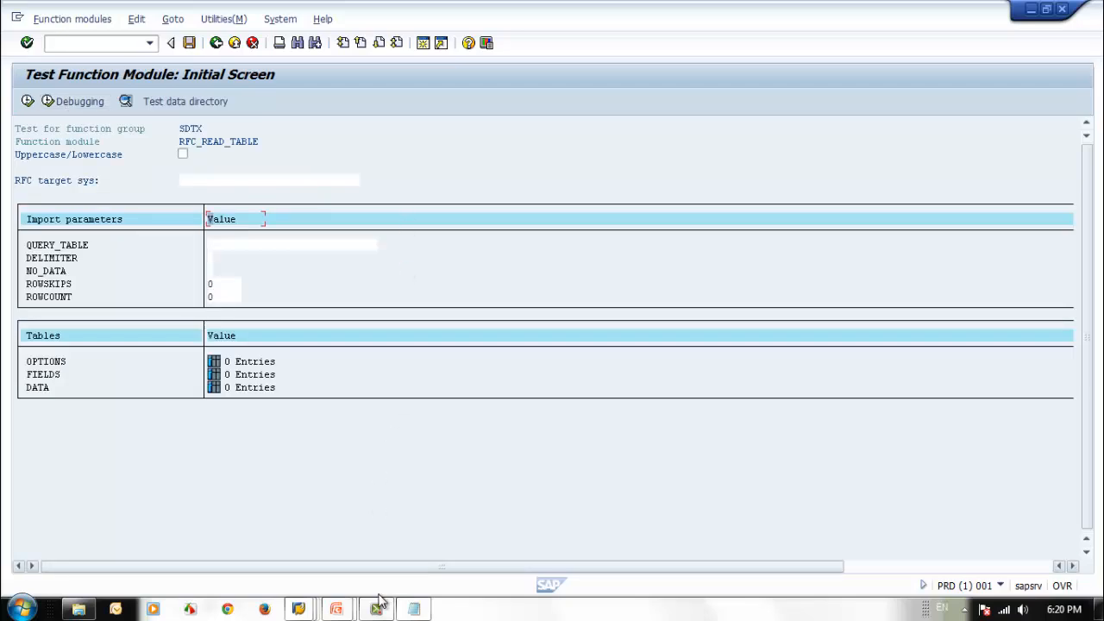
# Step: Switch to Notepad and go to the end of the SEC_RFC_TRAINING destination name
pyautogui.click(414, 608)
pyautogui.click(598, 166)
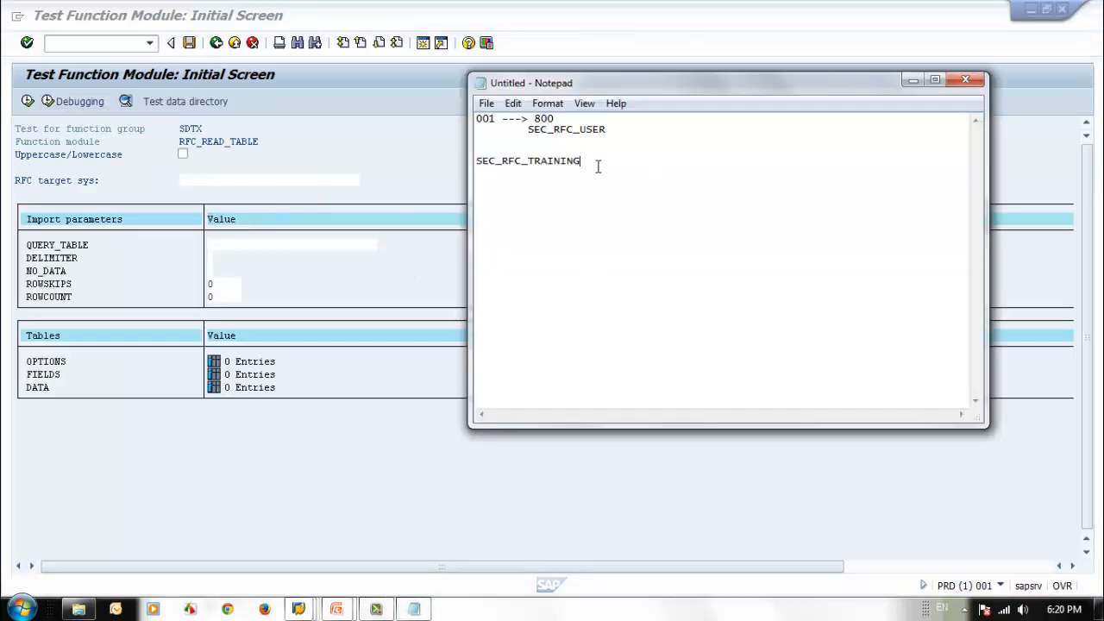
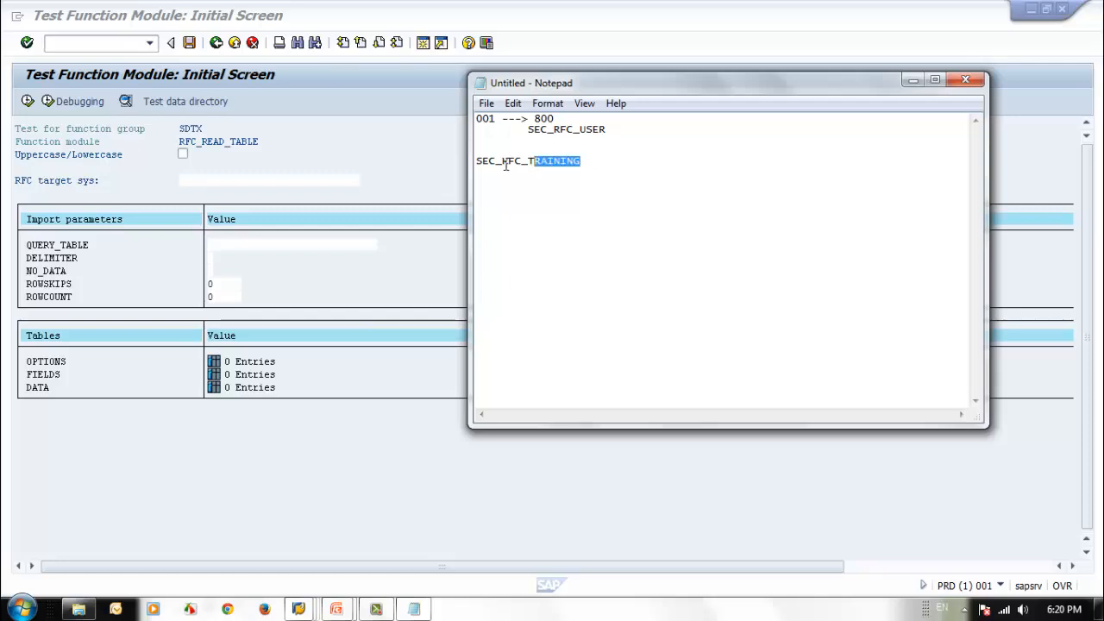
# Step: Copy the destination name SEC_RFC_TRAINING from Notepad and switch back to SAP to the RFC target system field of the RFC_READ_TABLE test
pyautogui.moveTo(506, 165); pyautogui.dragTo(477, 167)
pyautogui.click(197, 180)
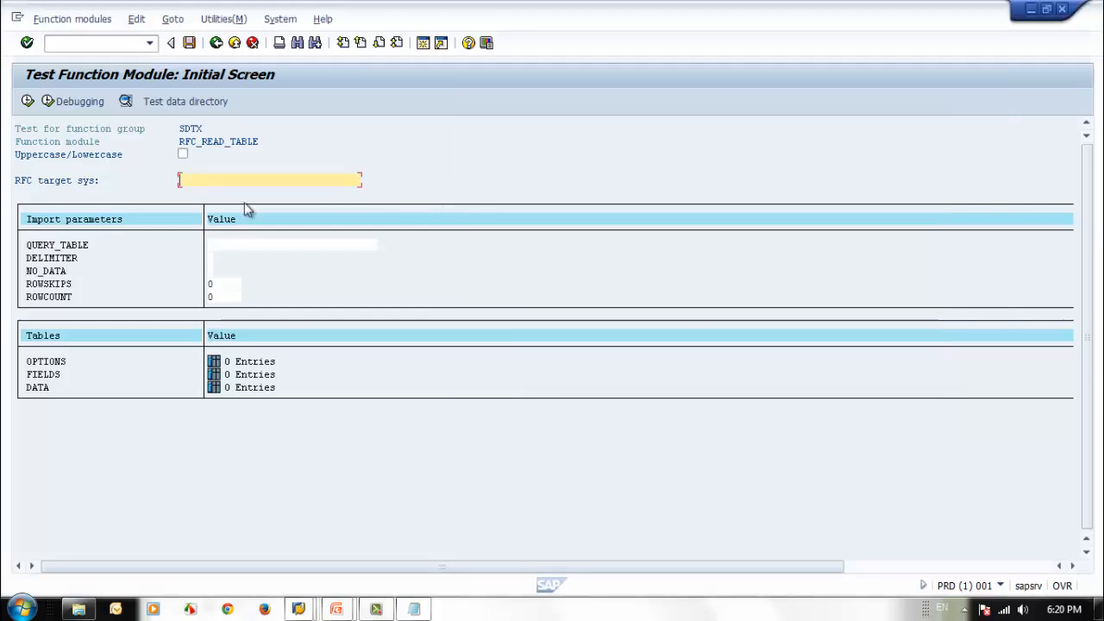
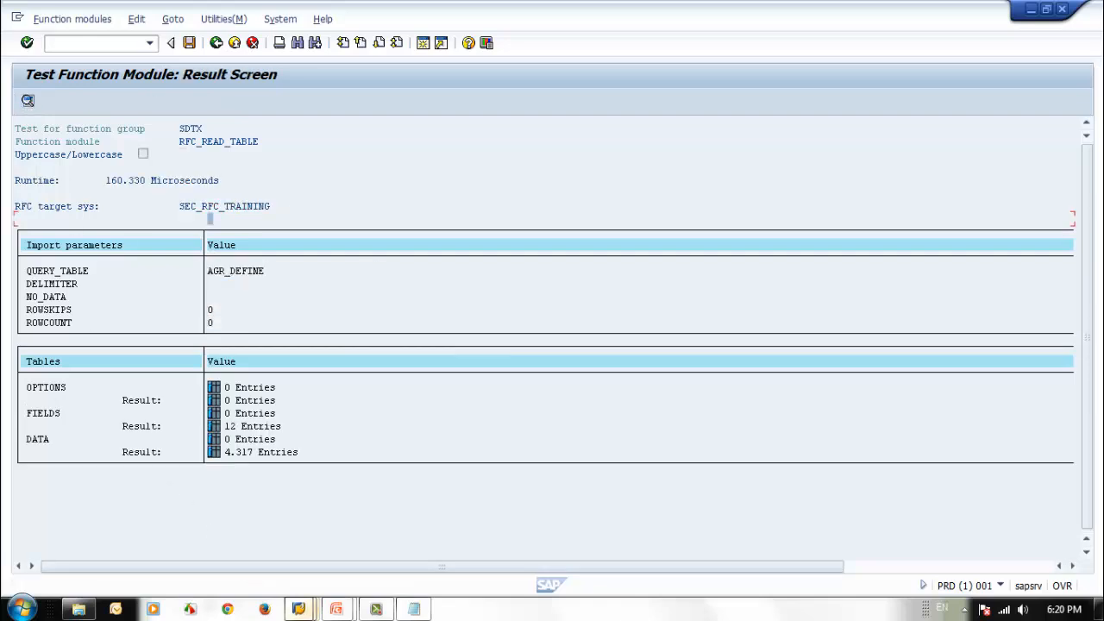
# Step: Switch to the System Trace session in client 800 and turn the authorization trace off
pyautogui.moveTo(299, 608)
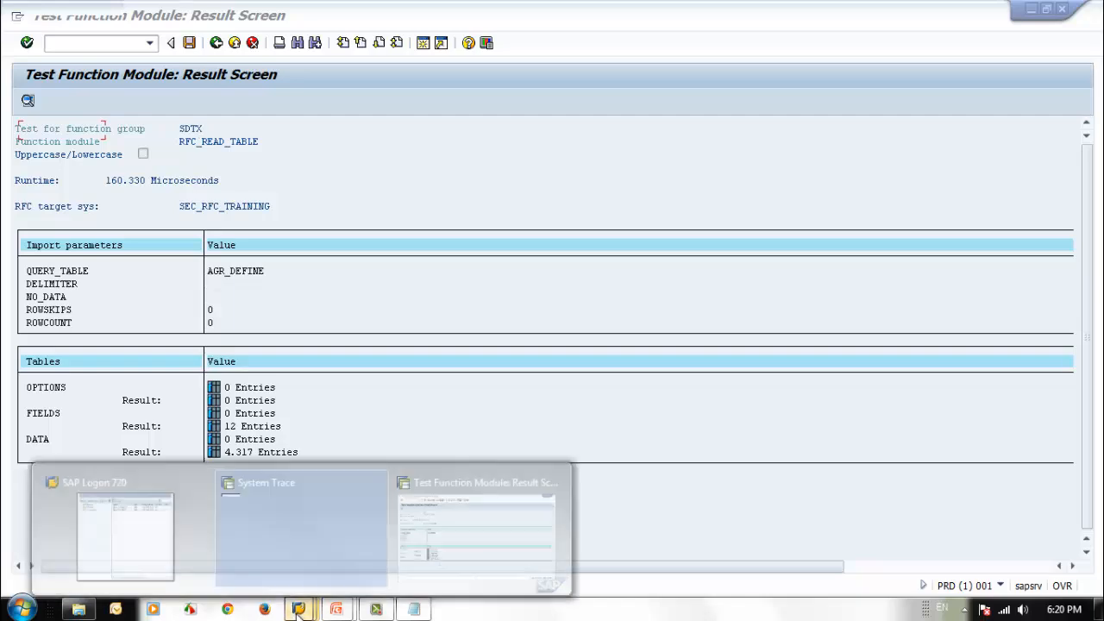
pyautogui.click(282, 551)
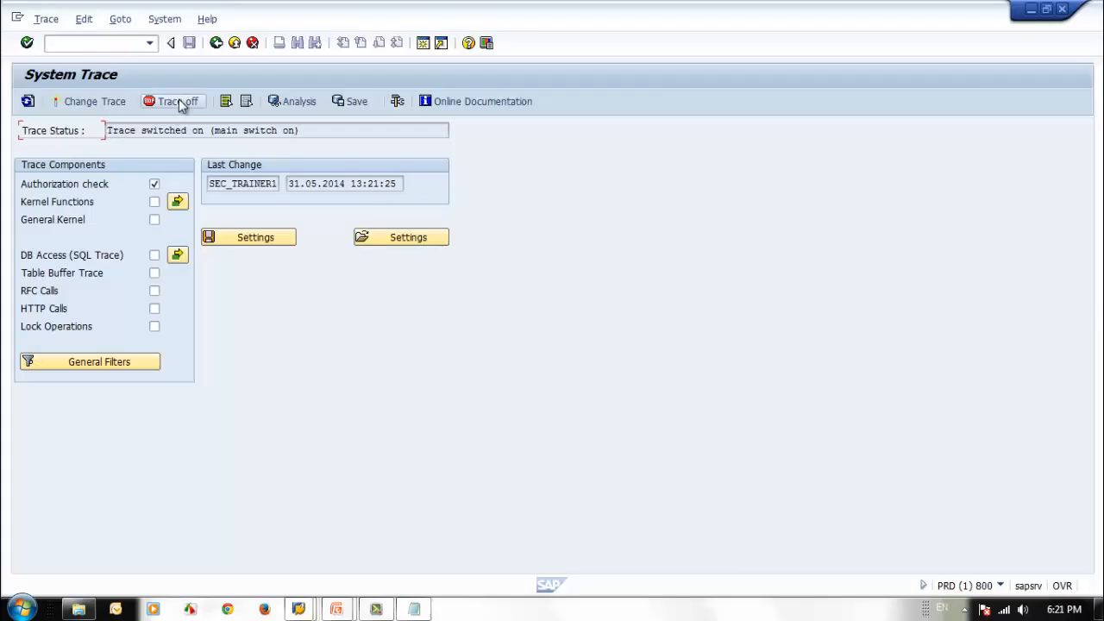
pyautogui.click(178, 100)
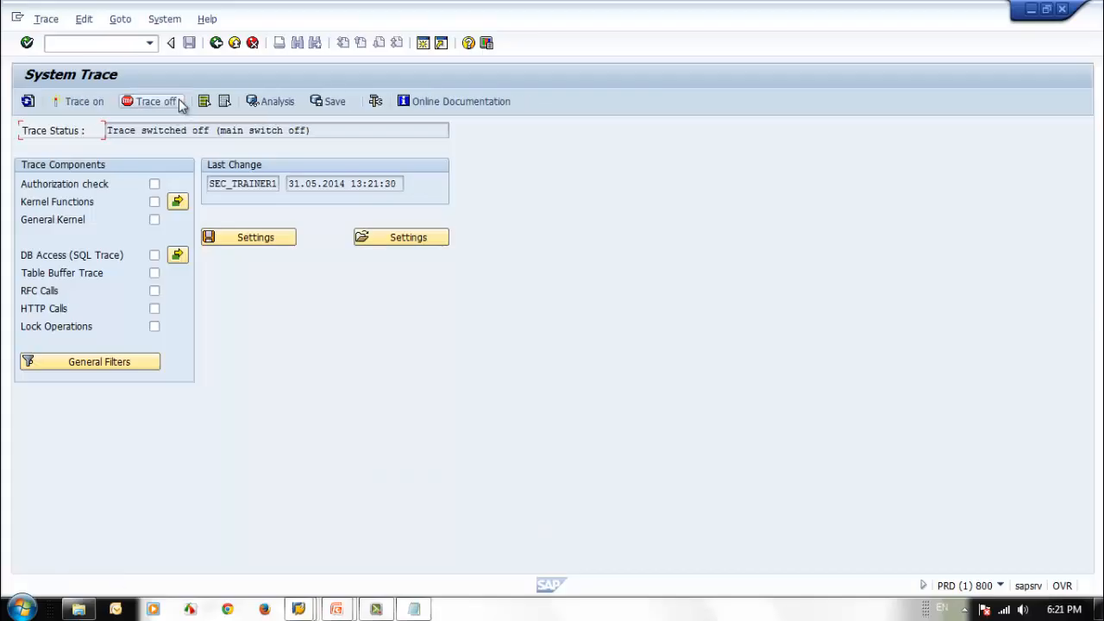
# Step: Run the trace analysis for user SEC_RFC_USER in client 800 with the date range 31.05.2014 to 01.06.2014
pyautogui.click(267, 101)
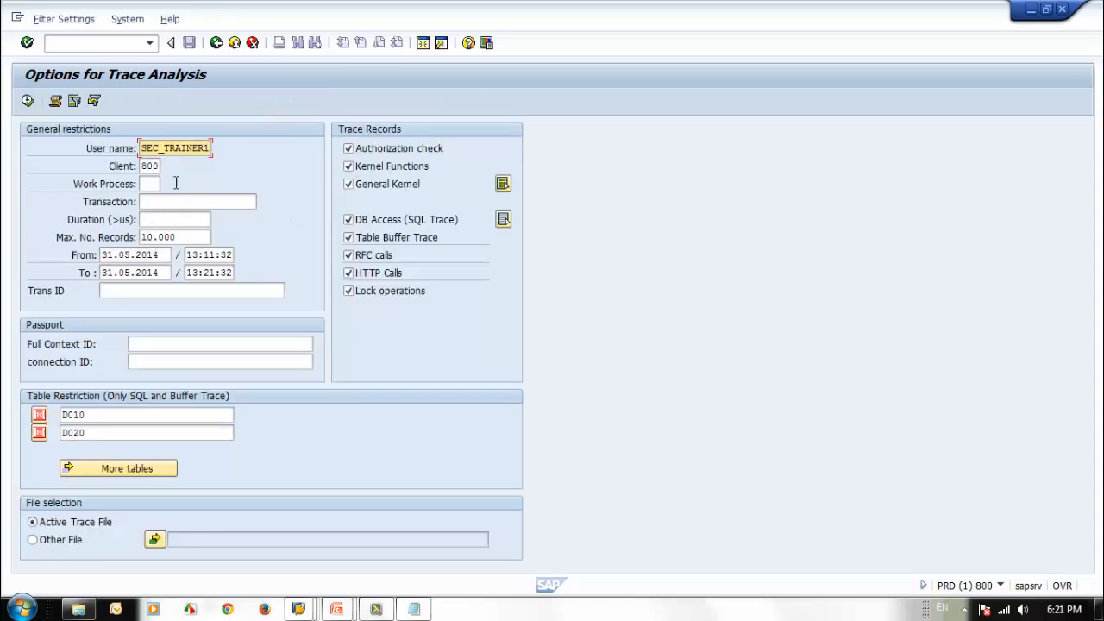
pyautogui.moveTo(141, 148); pyautogui.dragTo(215, 153)
pyautogui.press('BackSpace')
pyautogui.press('Down')
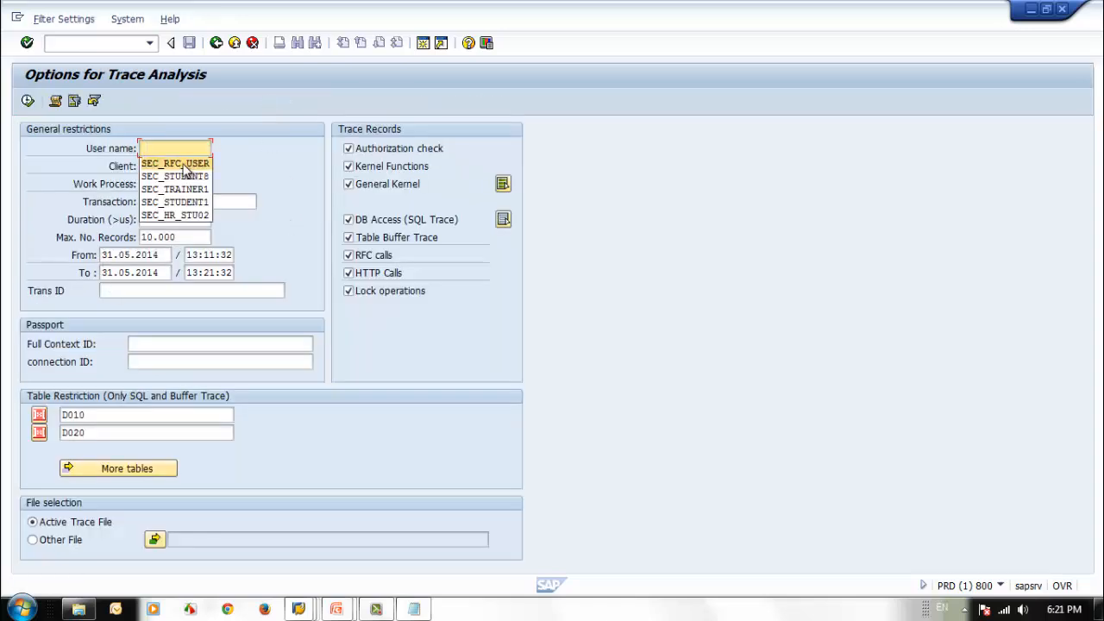
pyautogui.press('Return')
pyautogui.click(103, 255)
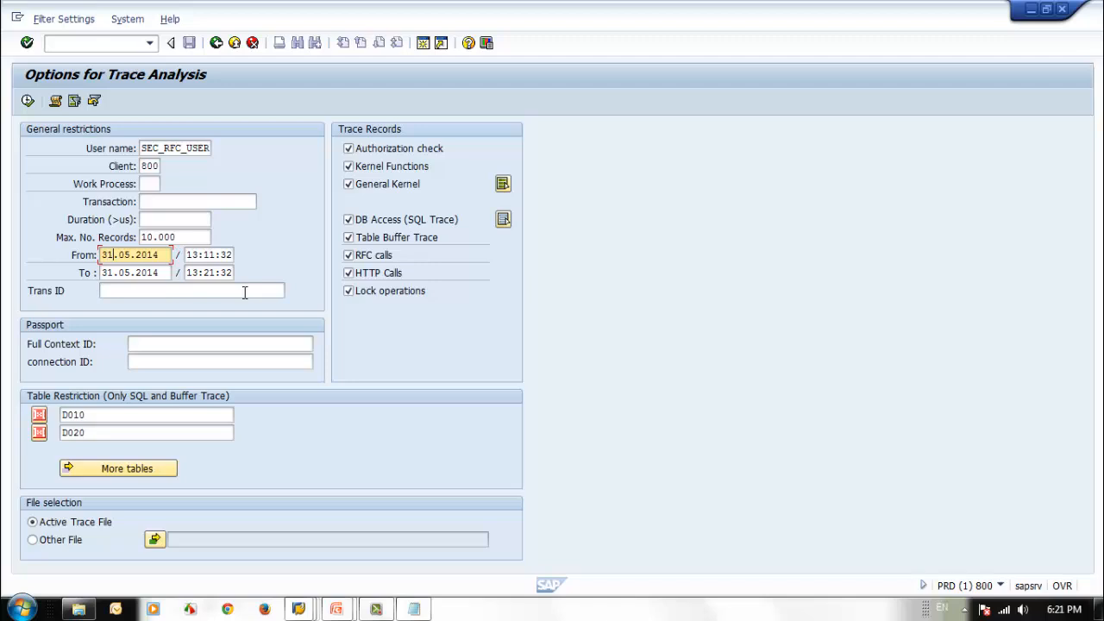
pyautogui.click(103, 272)
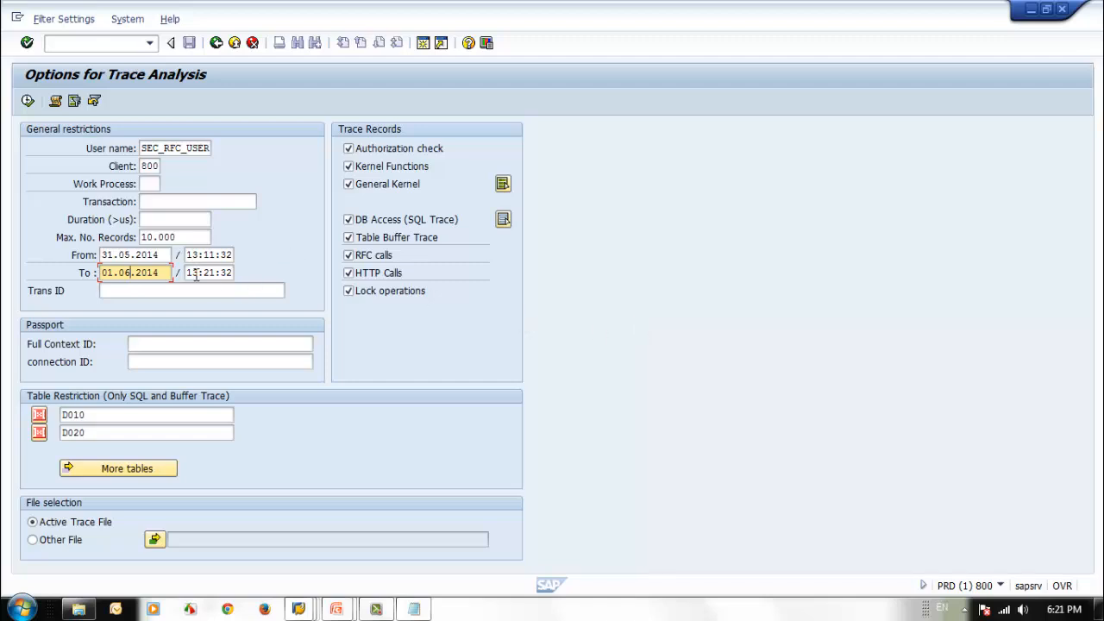
pyautogui.click(28, 101)
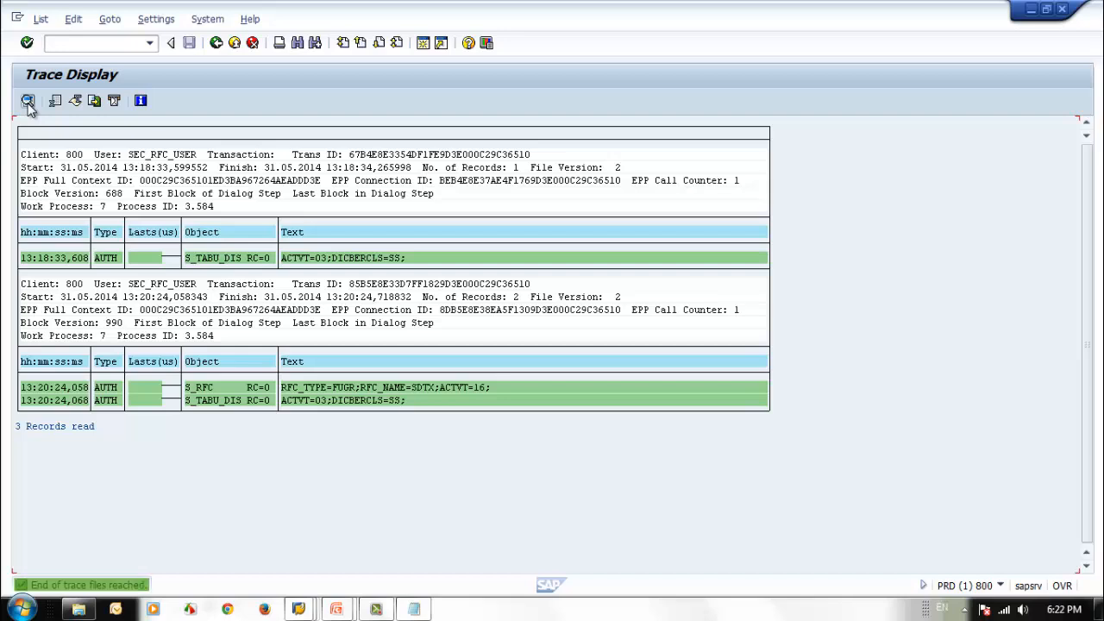
# Step: Examine the S_RFC and S_TABU_DIS authorization checks and their field values in the second trace block
pyautogui.click(190, 387)
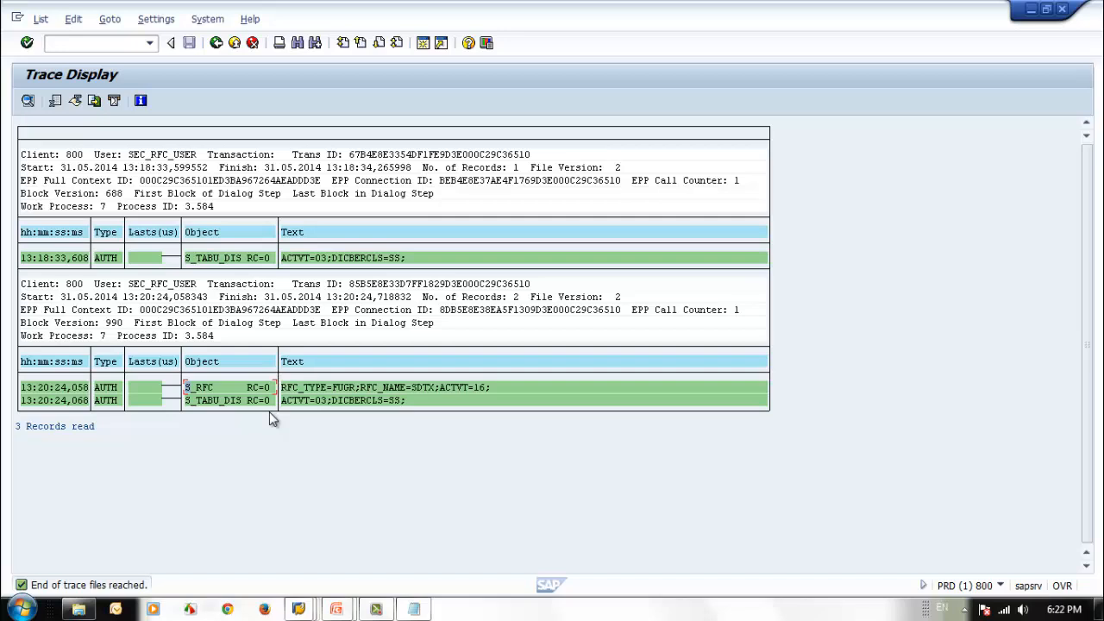
pyautogui.click(206, 389)
pyautogui.click(345, 387)
pyautogui.click(202, 401)
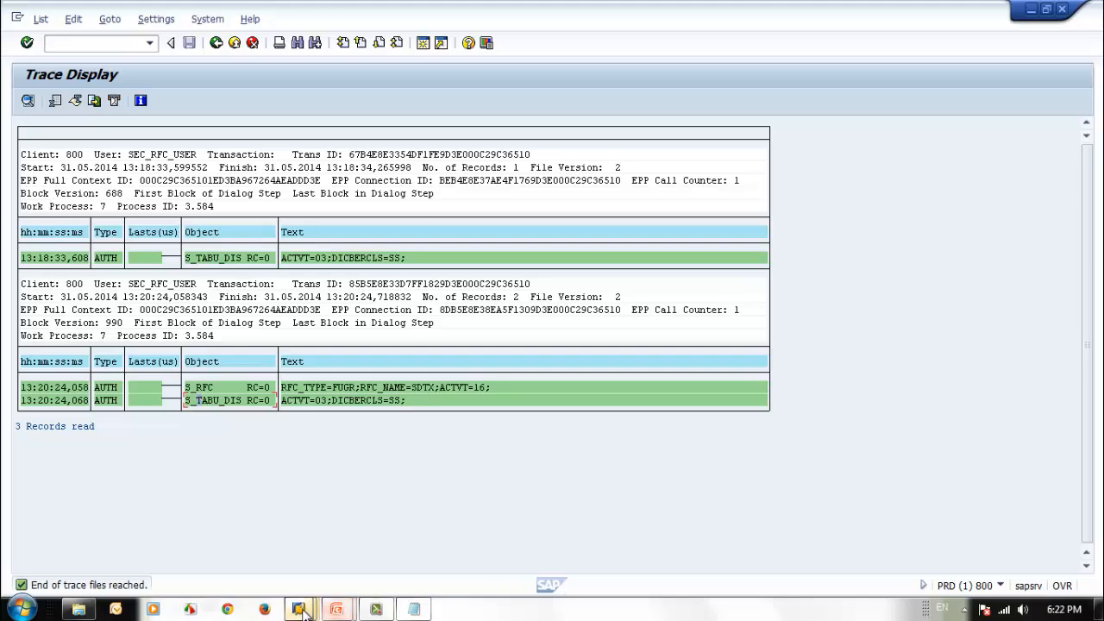
# Step: Open a new session in client 800 and start role maintenance with transaction PFCG
pyautogui.moveTo(301, 610)
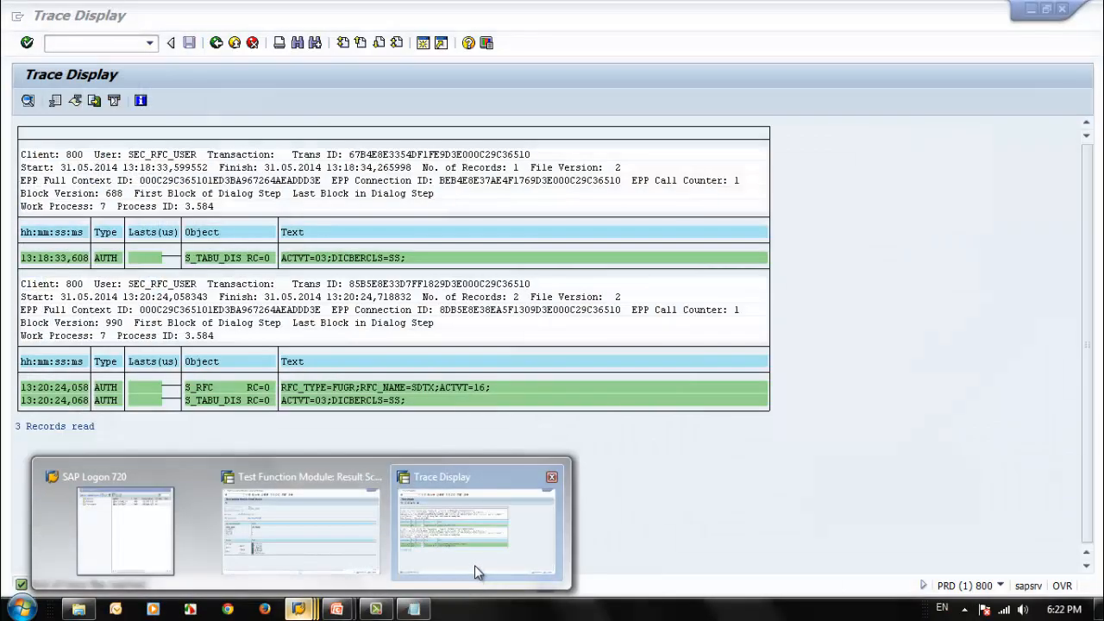
pyautogui.click(476, 562)
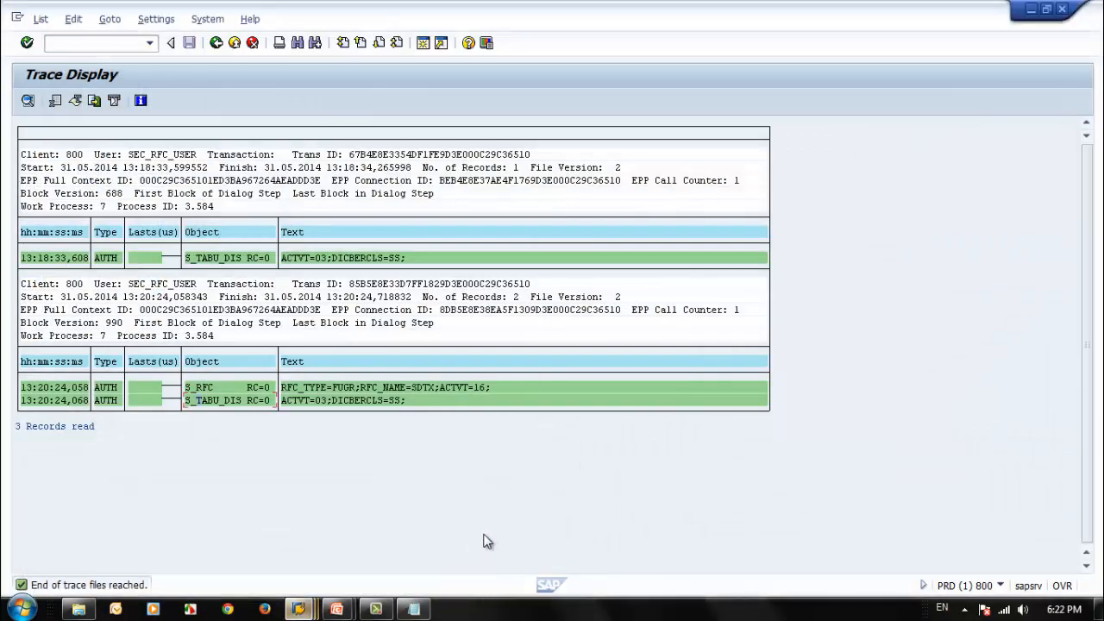
pyautogui.click(423, 44)
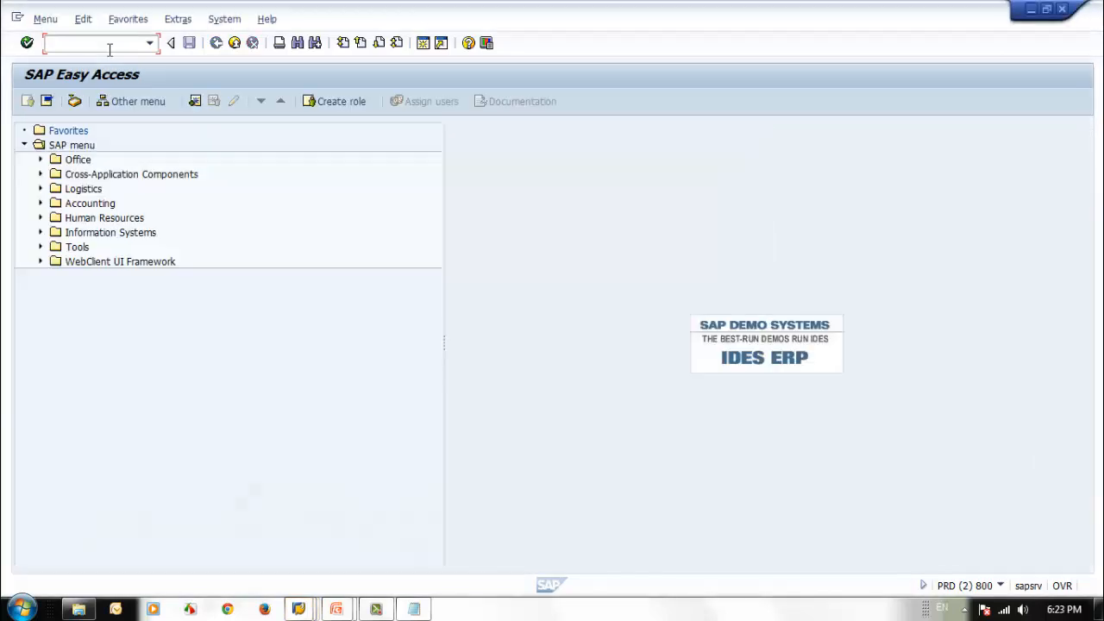
pyautogui.click(109, 43)
pyautogui.write('pfcg')
pyautogui.press('Return')
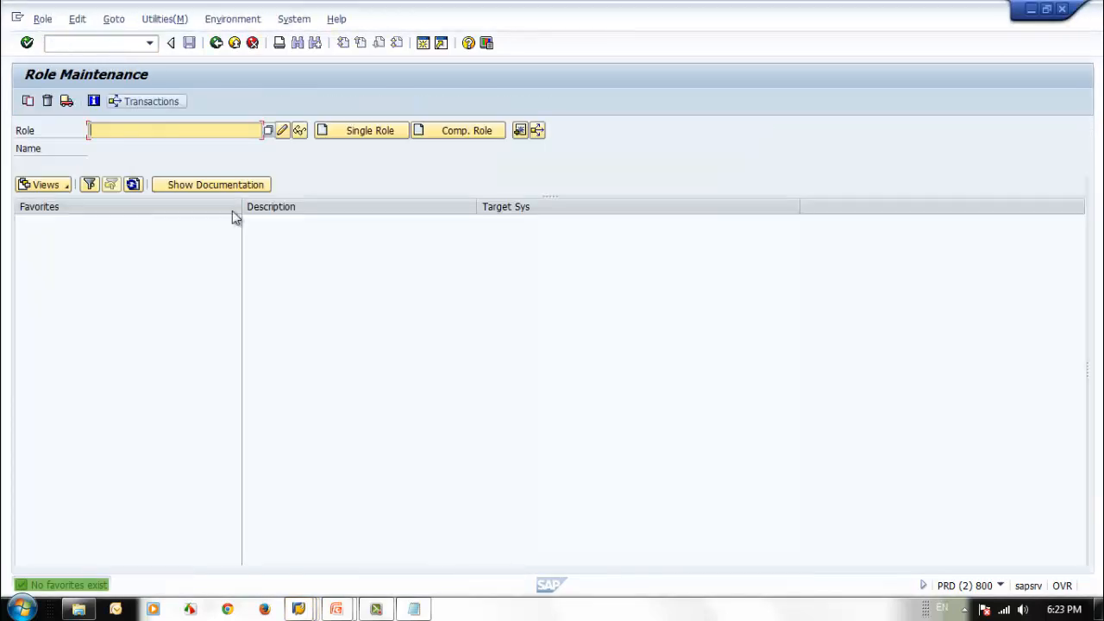
# Step: Create a single role named Z_BC_RFC_SEC_RFC_TRAINING
pyautogui.write('z')
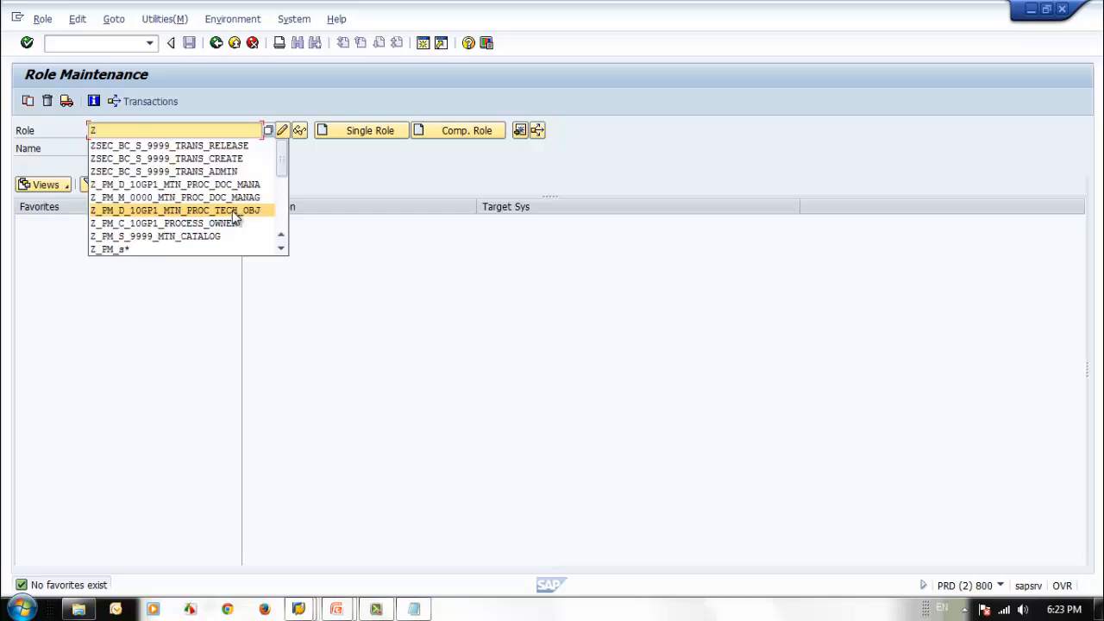
pyautogui.write('_')
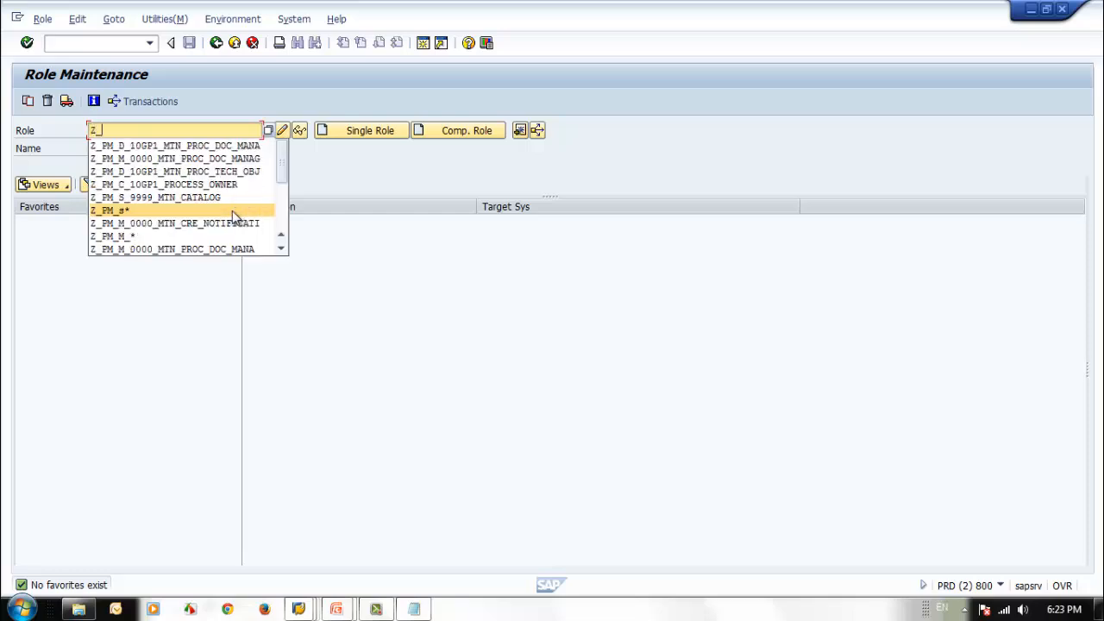
pyautogui.write('BC_')
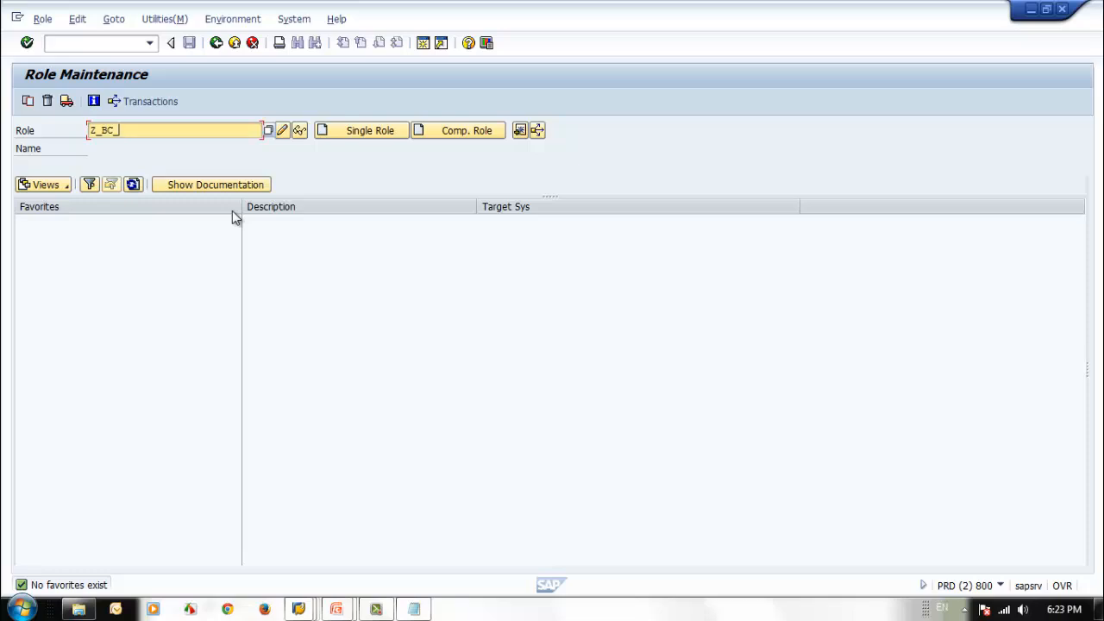
pyautogui.write('RFC_SEC_RFC_TRAINING')
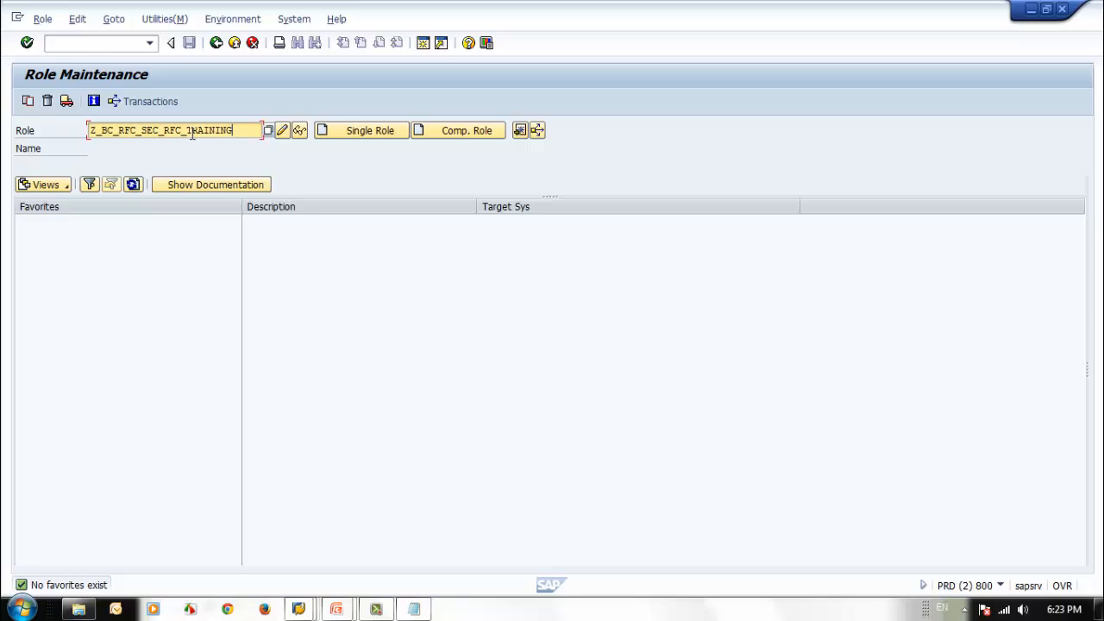
pyautogui.click(351, 136)
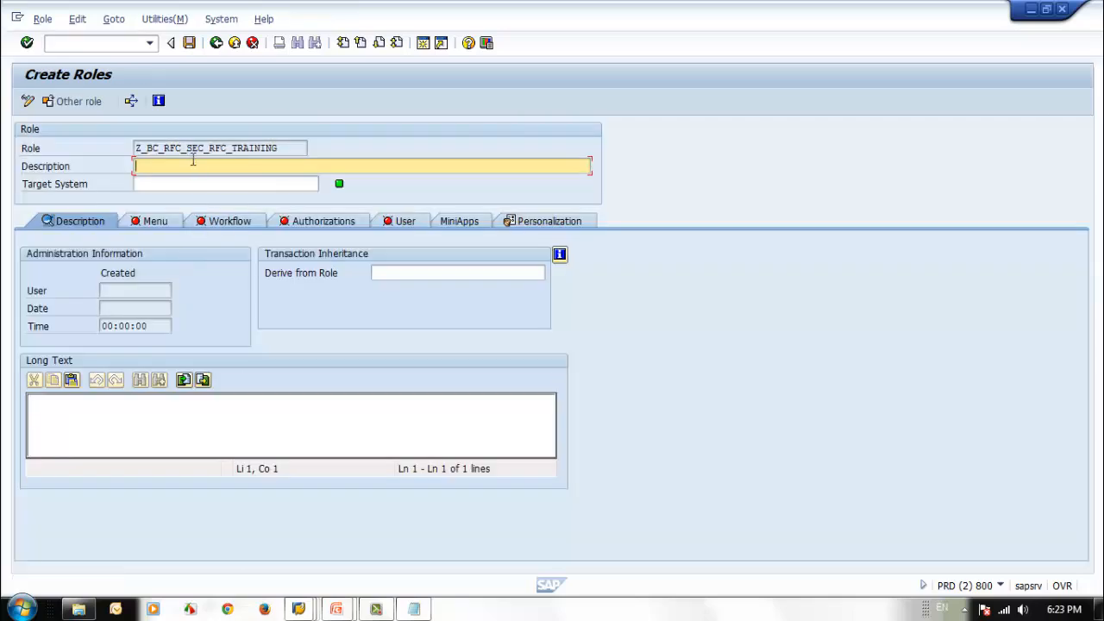
# Step: Enter the role description RFC User for Table Reading and save the role while going to its authorizations
pyautogui.write('RFC User for Tabloe R')
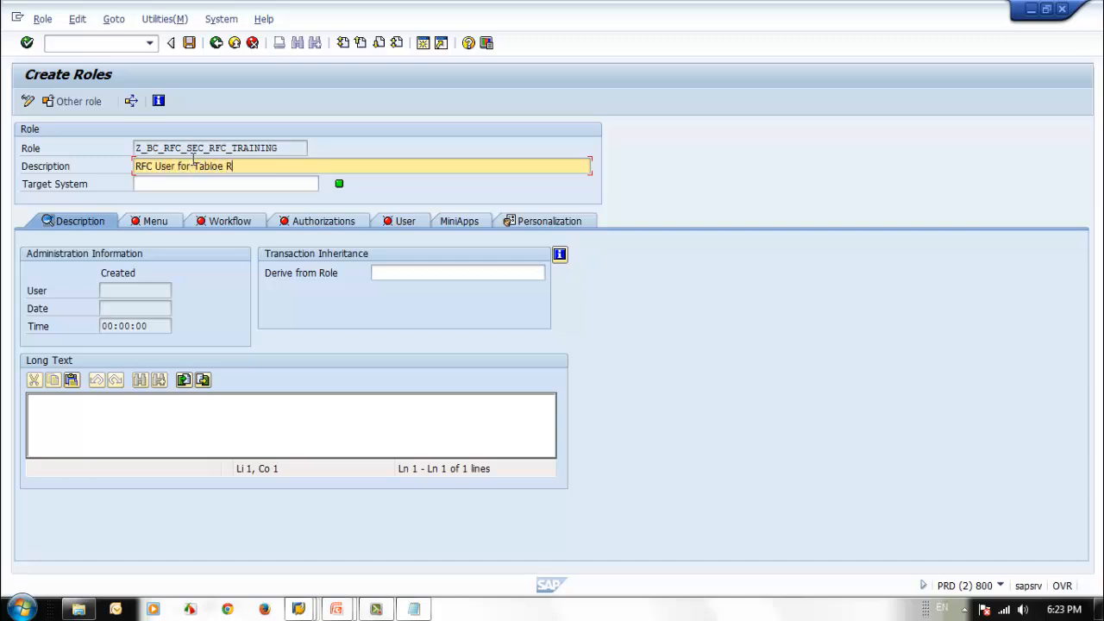
pyautogui.write('le REading')
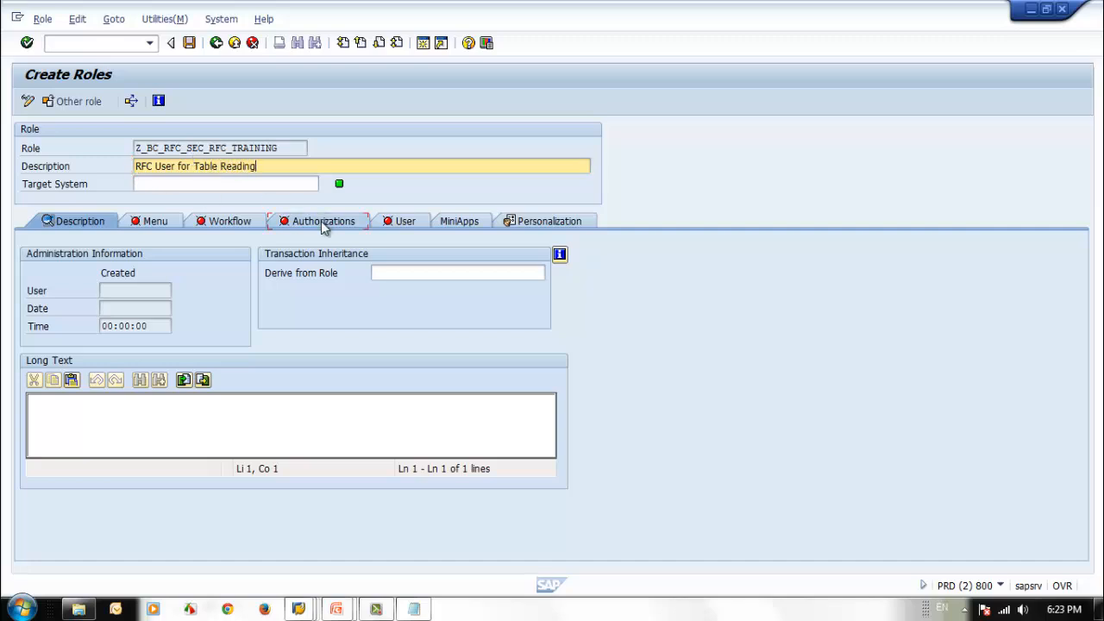
pyautogui.click(321, 220)
pyautogui.click(216, 297)
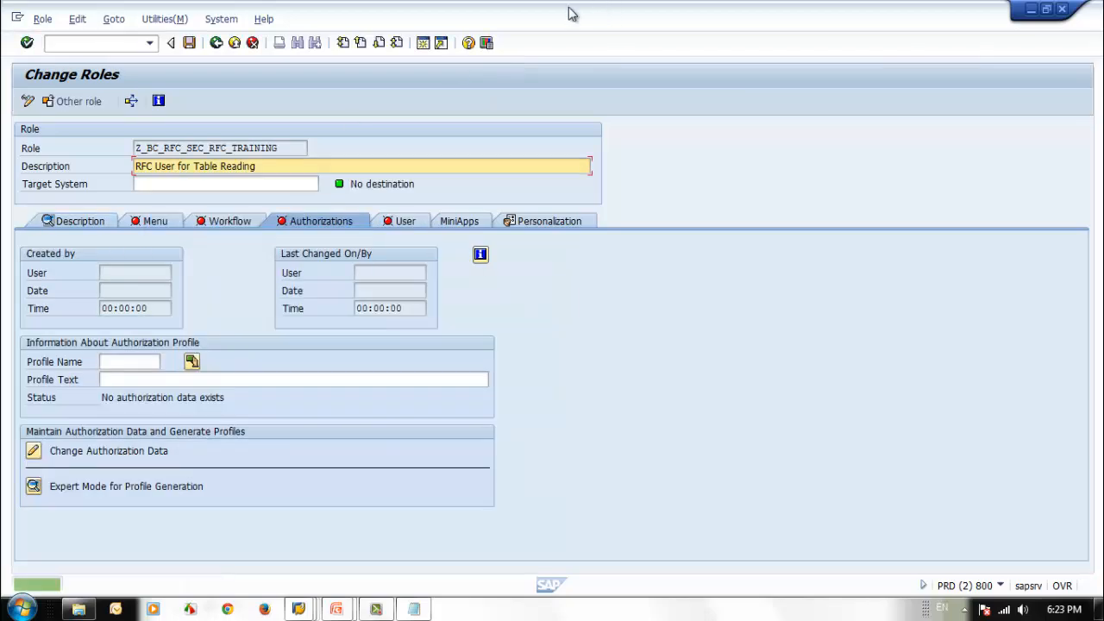
# Step: Place the role window beside the trace display and open the role's authorization data for change without a template
pyautogui.doubleClick(574, 13)
pyautogui.moveTo(614, 26); pyautogui.dragTo(749, 25)
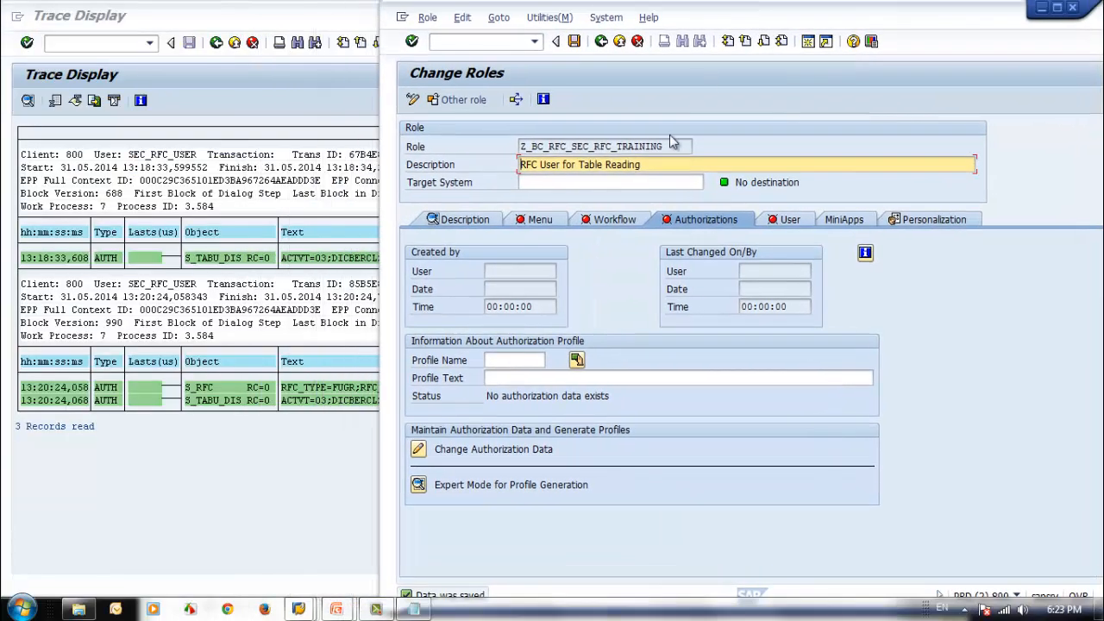
pyautogui.click(419, 450)
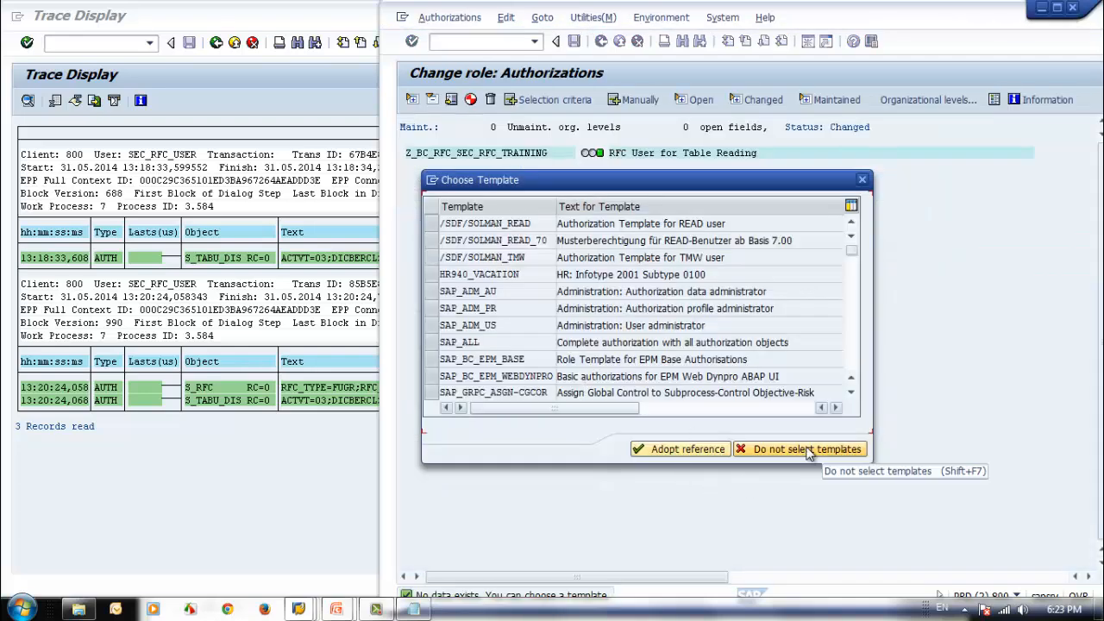
pyautogui.click(802, 449)
# Step: Add authorization object S_RFC manually to the role and expand it down to its fields
pyautogui.click(639, 100)
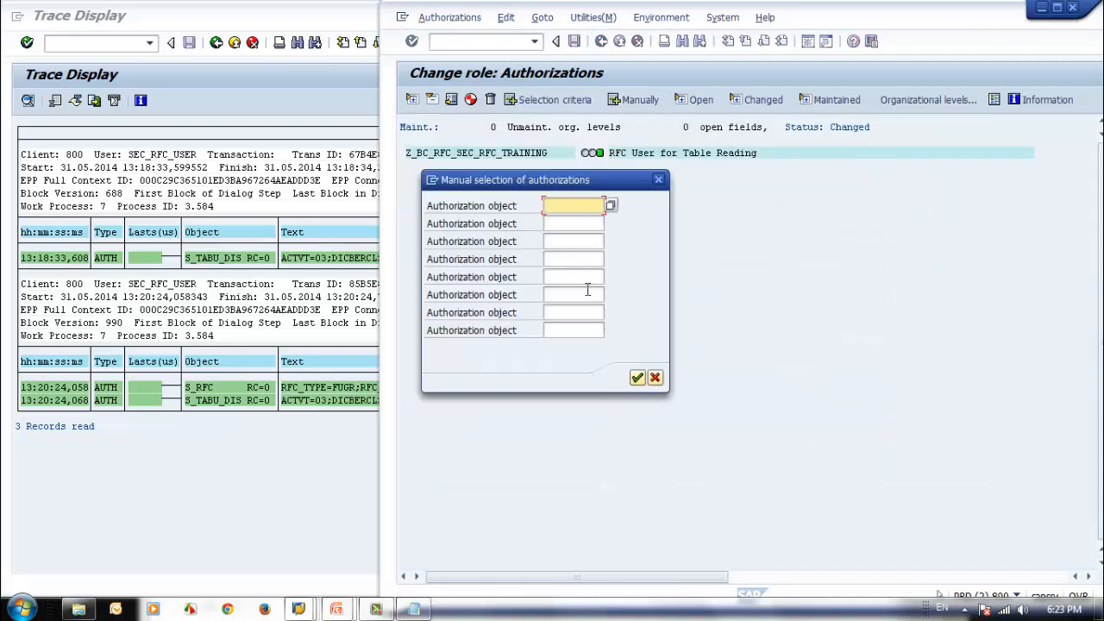
pyautogui.write('s_')
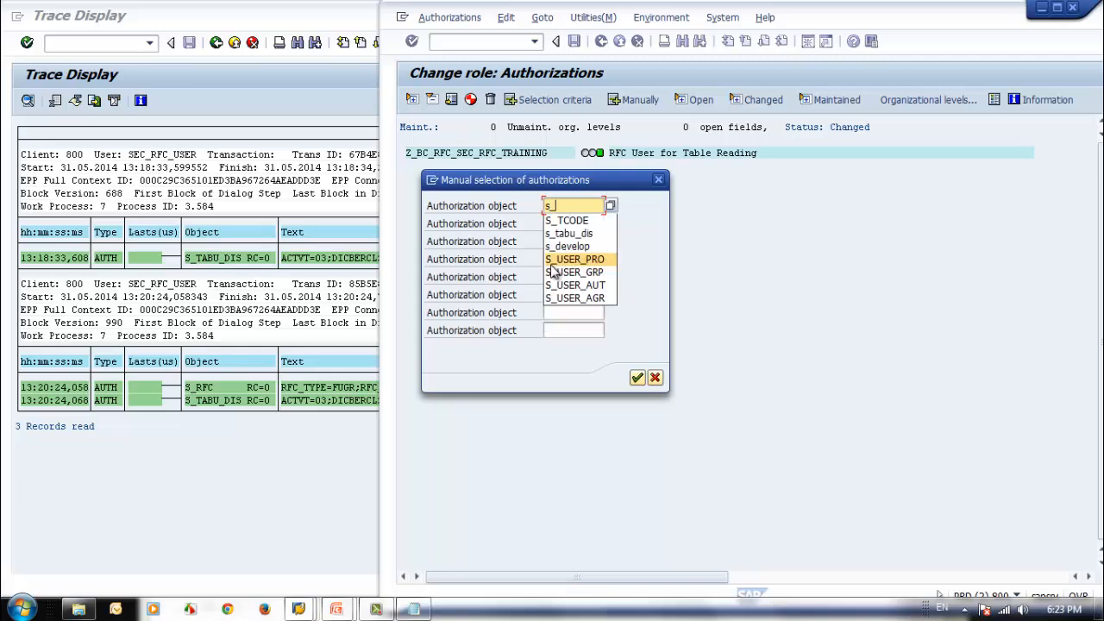
pyautogui.write('rfc')
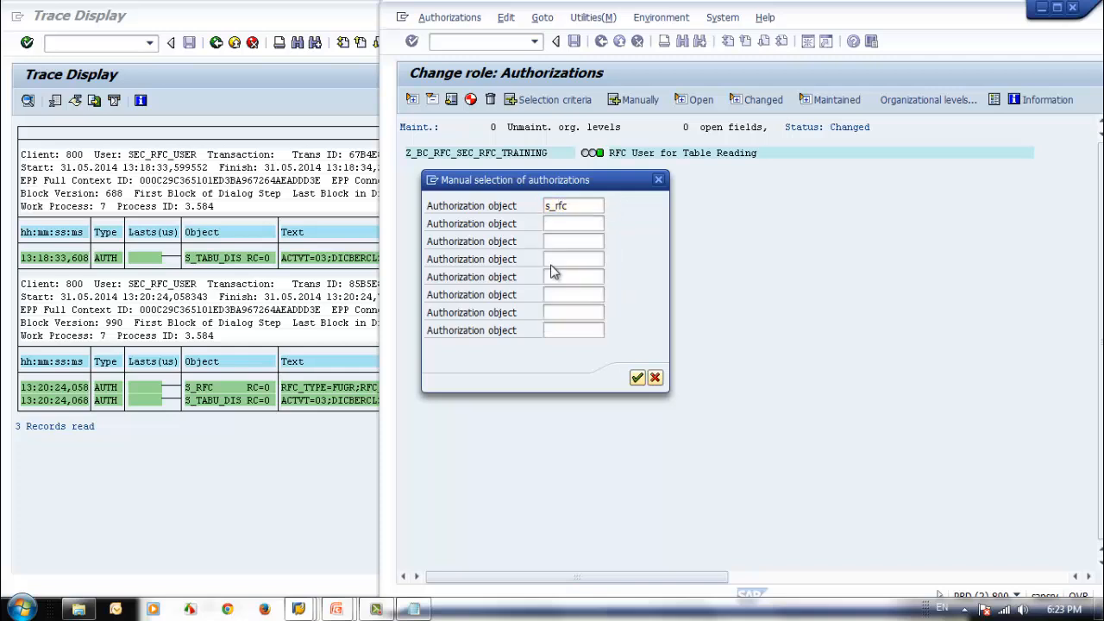
pyautogui.press('Return')
pyautogui.moveTo(806, 10); pyautogui.dragTo(998, 45)
pyautogui.click(595, 202)
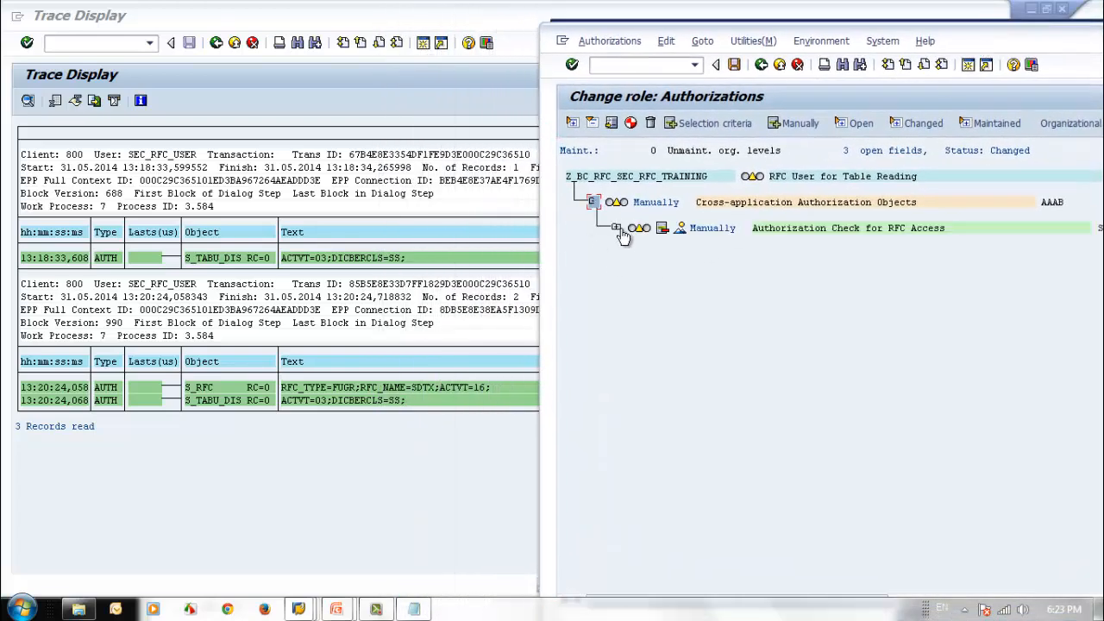
pyautogui.click(615, 228)
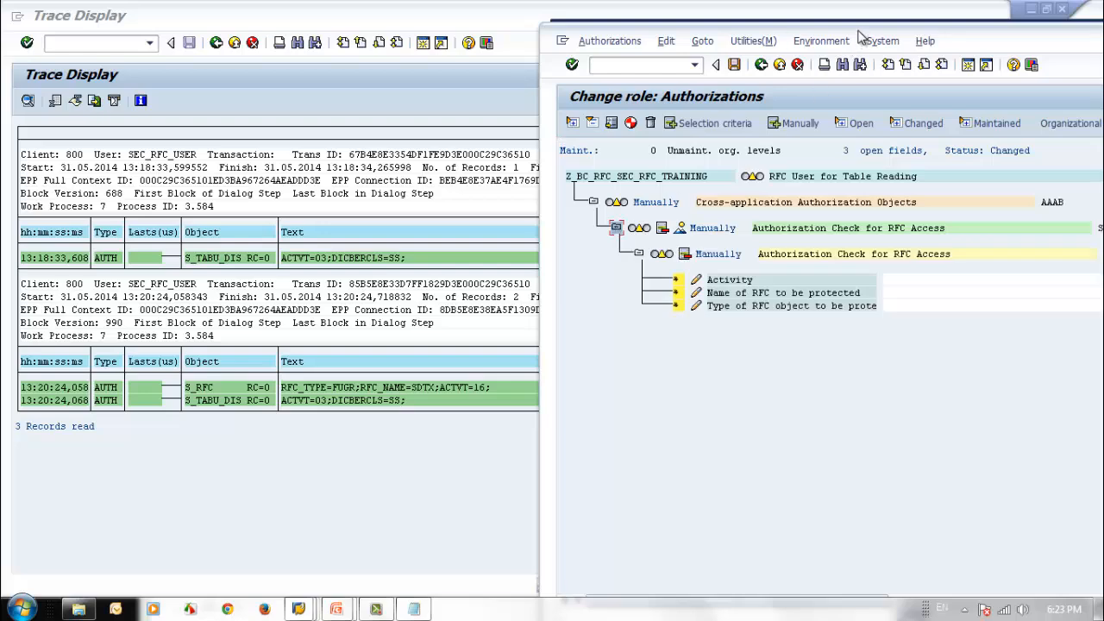
# Step: Set the S_RFC field for the type of RFC object to be protected to FUGR (function group)
pyautogui.moveTo(863, 40)
pyautogui.mouseDown()
pyautogui.moveTo(597, 32)
pyautogui.moveTo(594, 23)
pyautogui.moveTo(797, 32)
pyautogui.mouseUp()
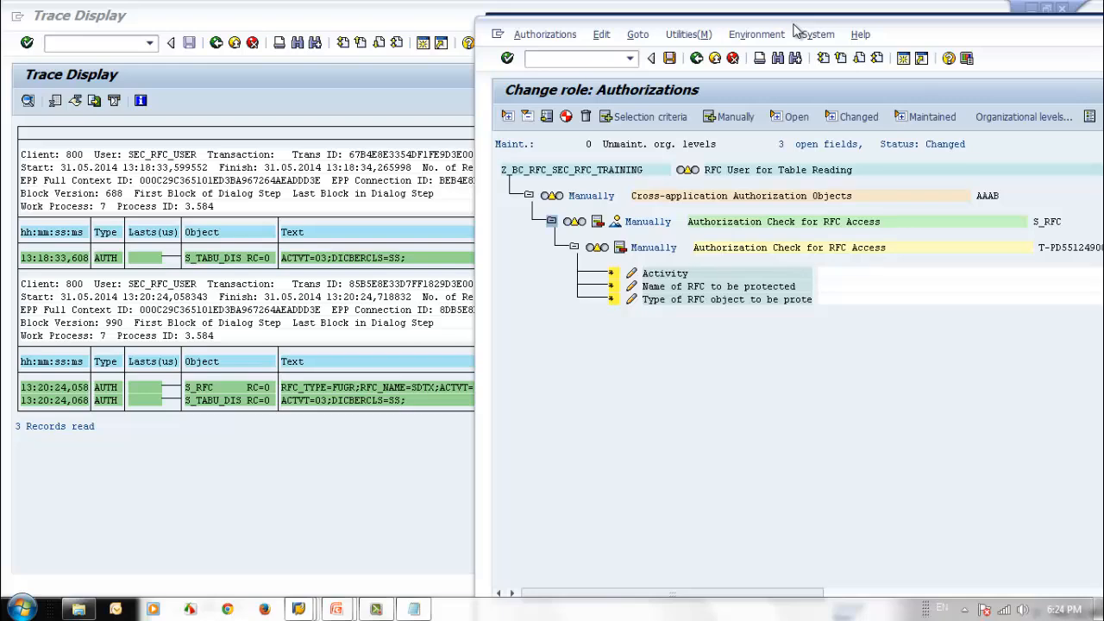
pyautogui.moveTo(796, 32); pyautogui.dragTo(431, 19)
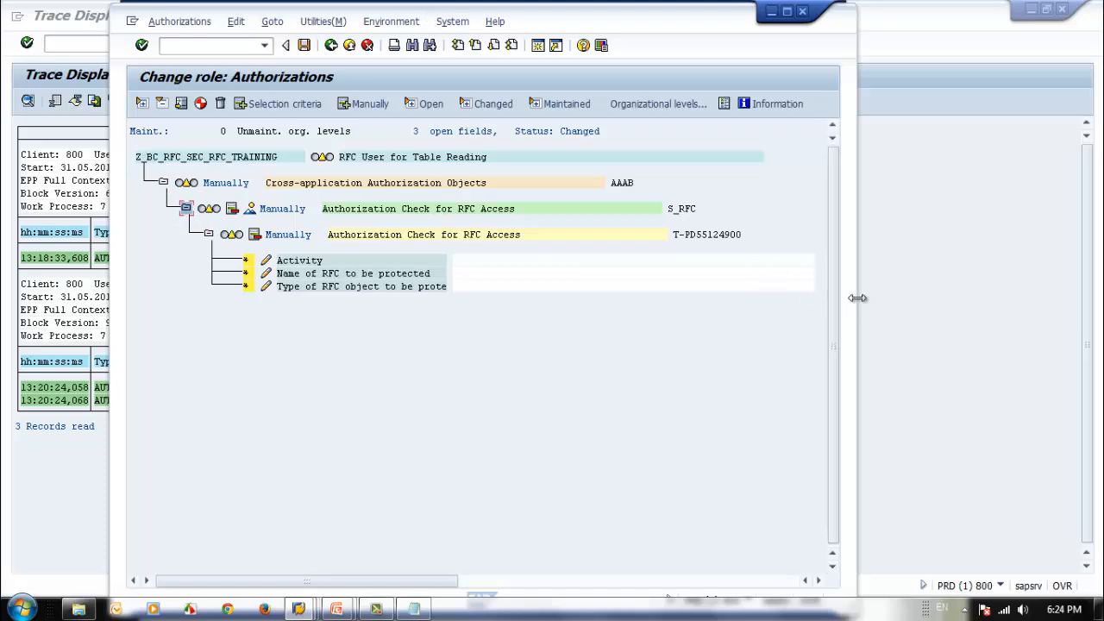
pyautogui.moveTo(857, 298); pyautogui.dragTo(1037, 312)
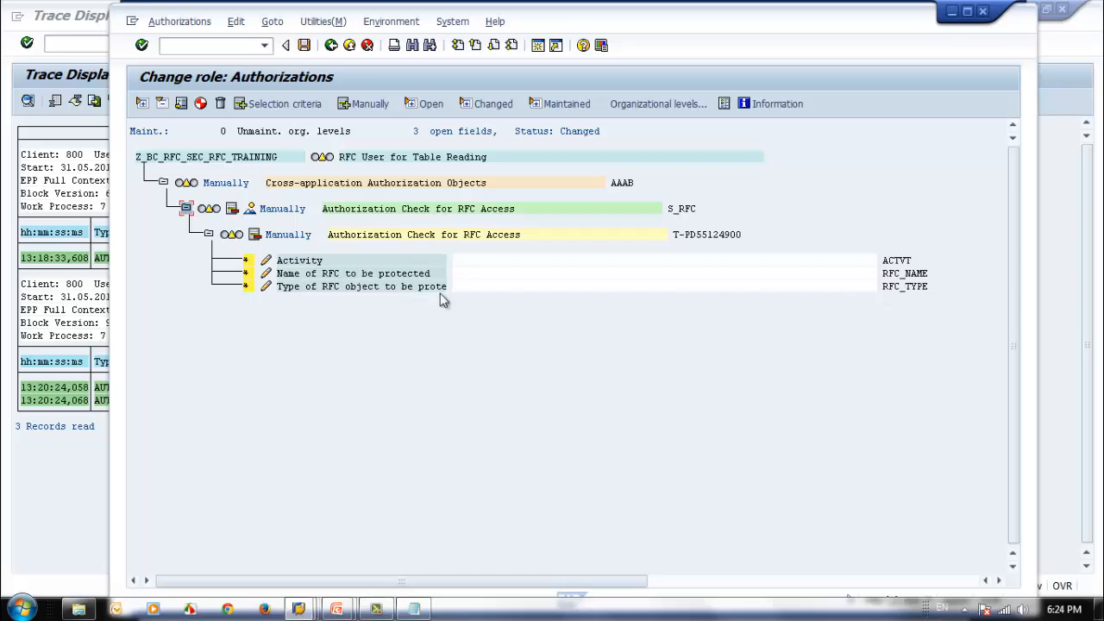
pyautogui.click(482, 288)
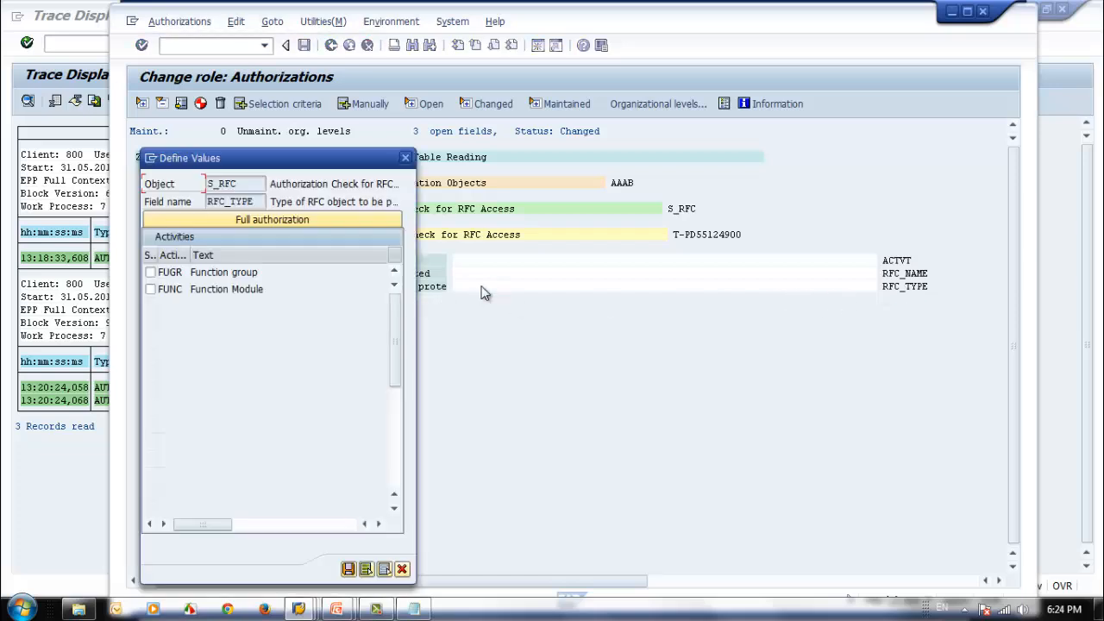
pyautogui.click(150, 271)
pyautogui.click(366, 568)
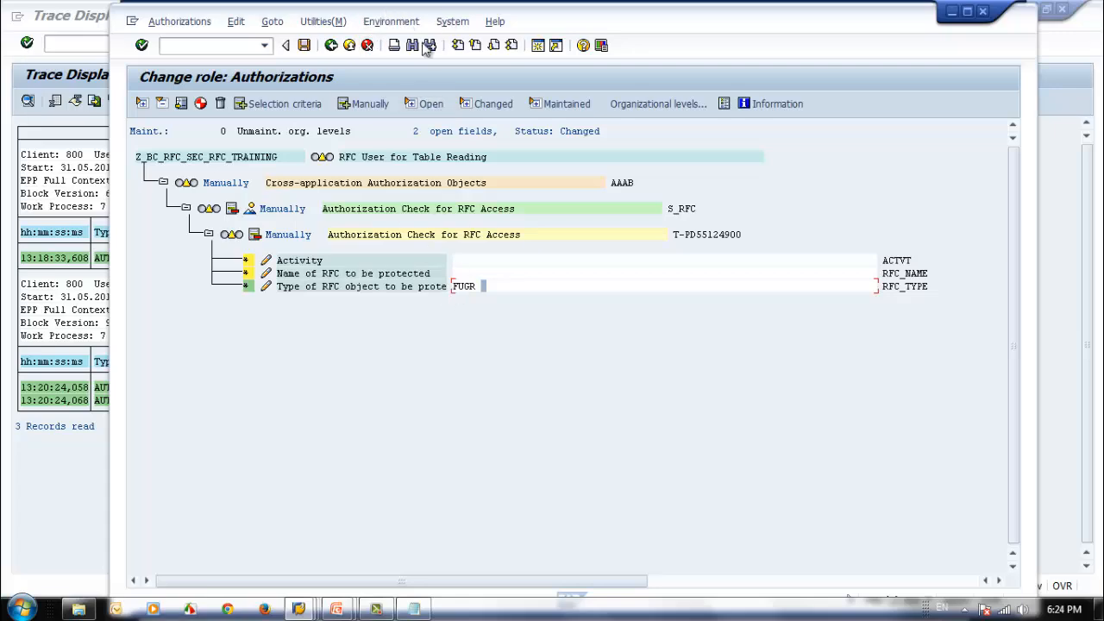
# Step: Set the S_RFC Activity field to 16 (Execute)
pyautogui.moveTo(385, 16)
pyautogui.mouseDown()
pyautogui.moveTo(909, 289)
pyautogui.moveTo(847, 274)
pyautogui.moveTo(423, 52)
pyautogui.moveTo(349, 26)
pyautogui.mouseUp()
pyautogui.click(470, 275)
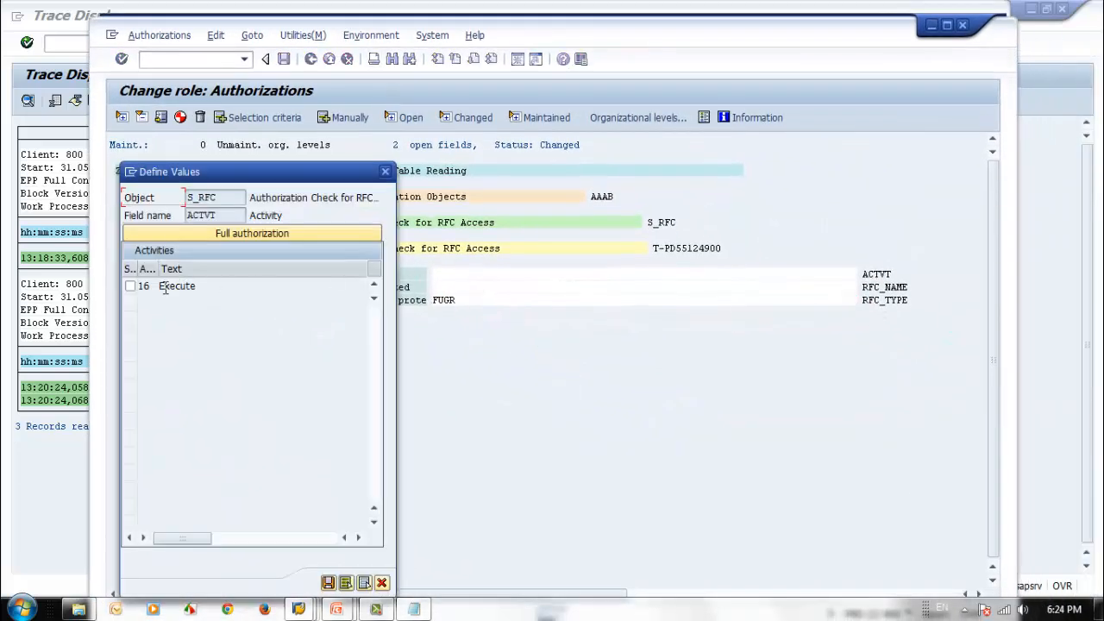
pyautogui.click(130, 286)
pyautogui.click(329, 583)
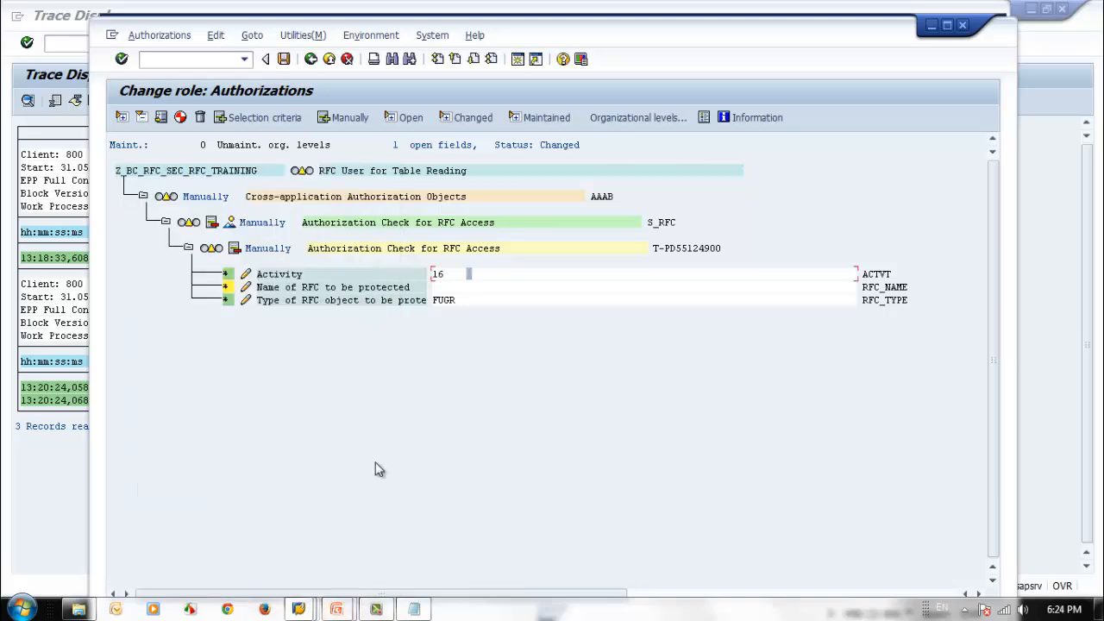
# Step: Check the S_RFC record in the trace and set the name of the RFC to be protected to SDTX
pyautogui.doubleClick(567, 28)
pyautogui.doubleClick(564, 27)
pyautogui.moveTo(569, 28)
pyautogui.mouseDown()
pyautogui.moveTo(618, 34)
pyautogui.moveTo(638, 604)
pyautogui.moveTo(635, 460)
pyautogui.mouseUp()
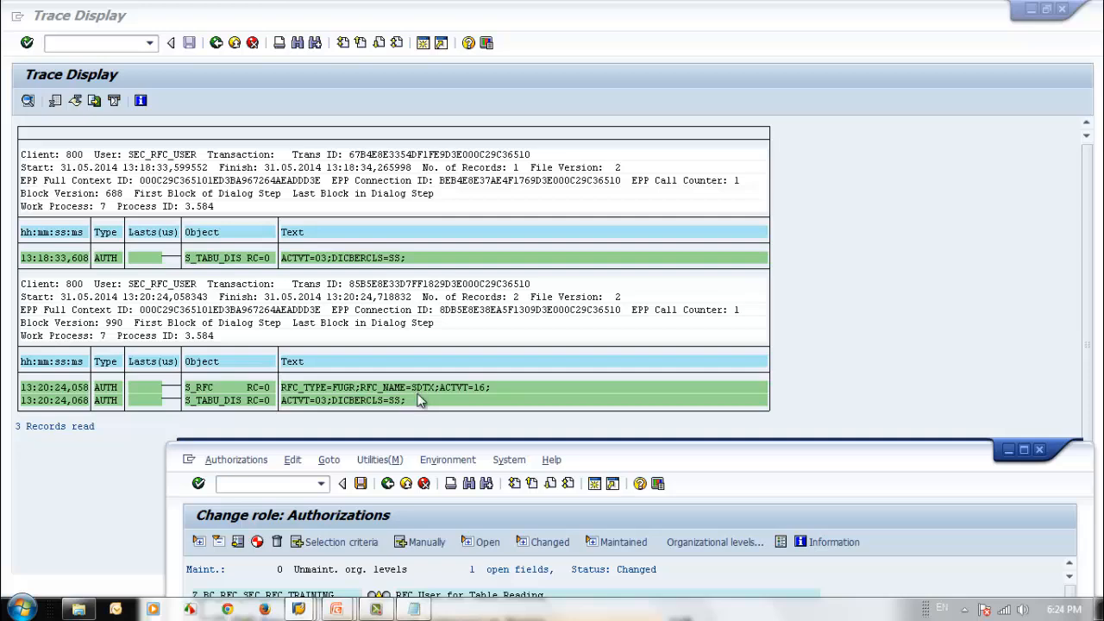
pyautogui.moveTo(670, 454); pyautogui.dragTo(589, 84)
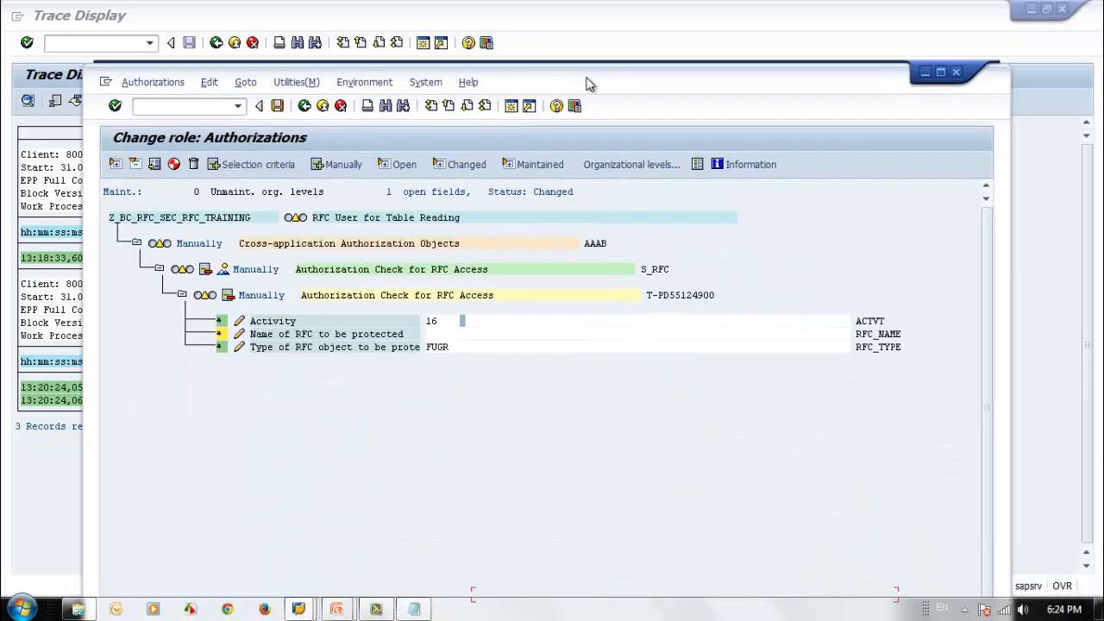
pyautogui.click(468, 337)
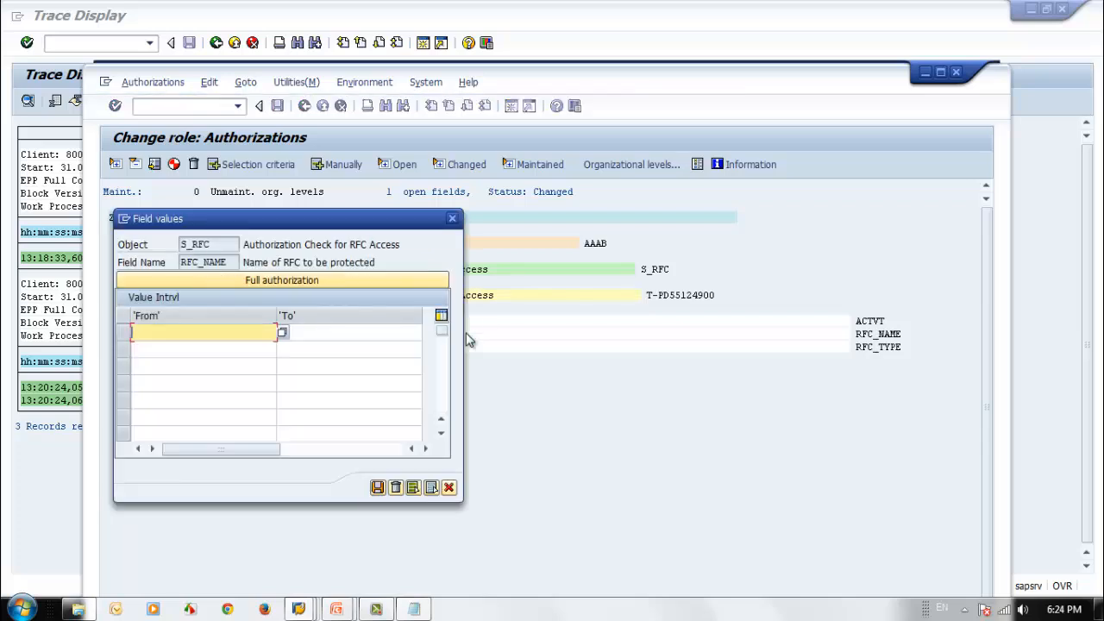
pyautogui.write('SDTX')
pyautogui.click(377, 489)
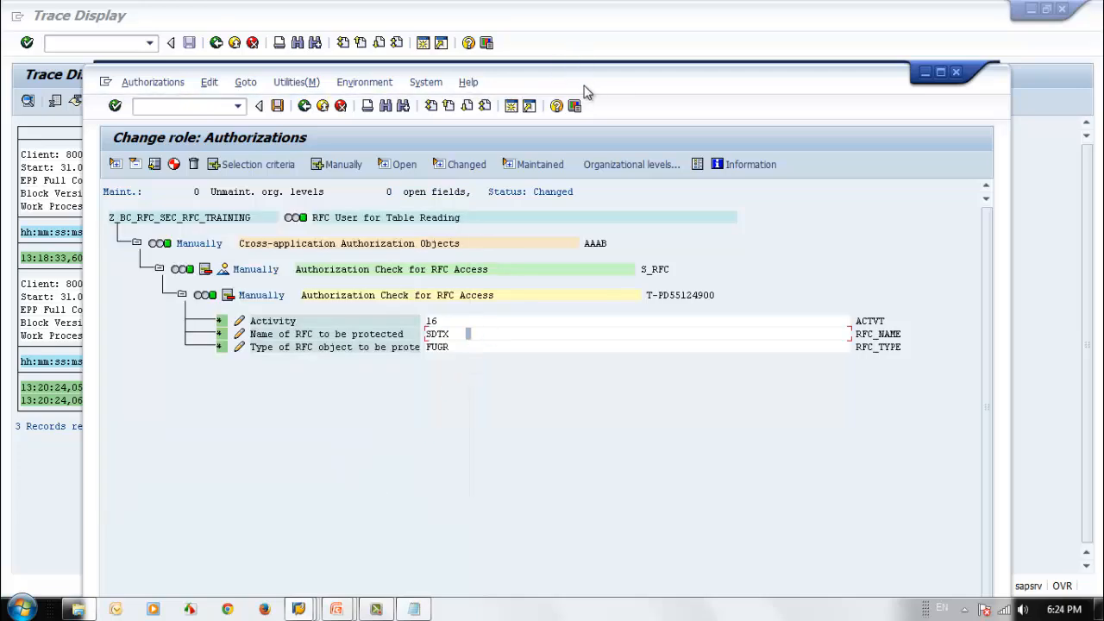
# Step: Add authorization object S_TABU_DIS manually to the role and expand it down to its fields
pyautogui.moveTo(585, 91)
pyautogui.mouseDown()
pyautogui.moveTo(653, 121)
pyautogui.moveTo(699, 279)
pyautogui.moveTo(701, 347)
pyautogui.moveTo(709, 276)
pyautogui.moveTo(791, 74)
pyautogui.moveTo(793, 33)
pyautogui.mouseUp()
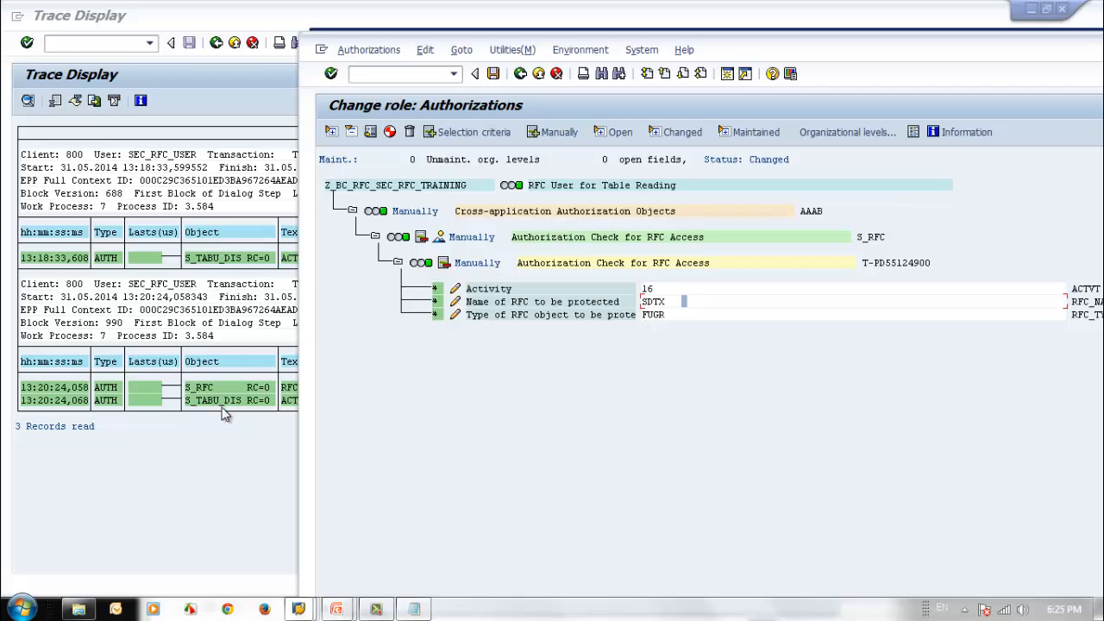
pyautogui.moveTo(771, 49); pyautogui.dragTo(862, 49)
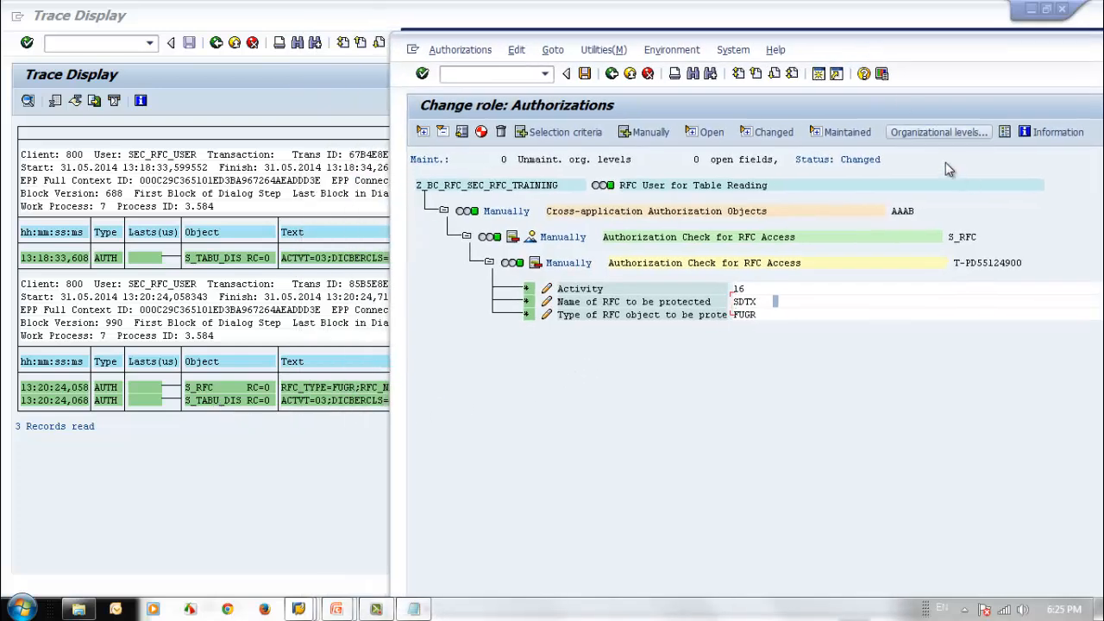
pyautogui.click(655, 133)
pyautogui.write('s')
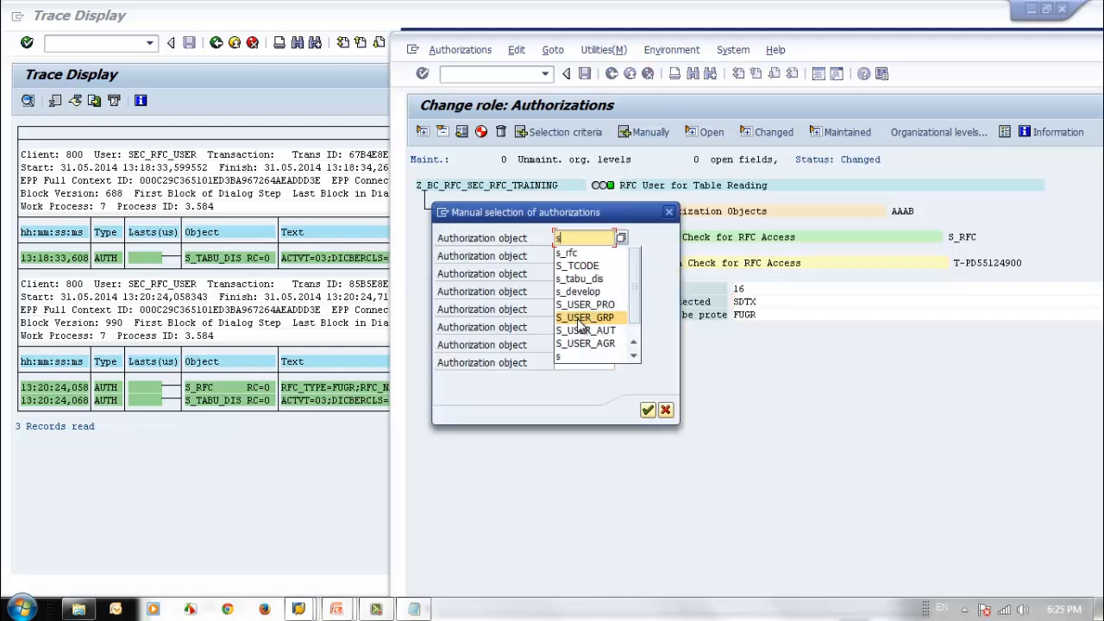
pyautogui.write('_tab')
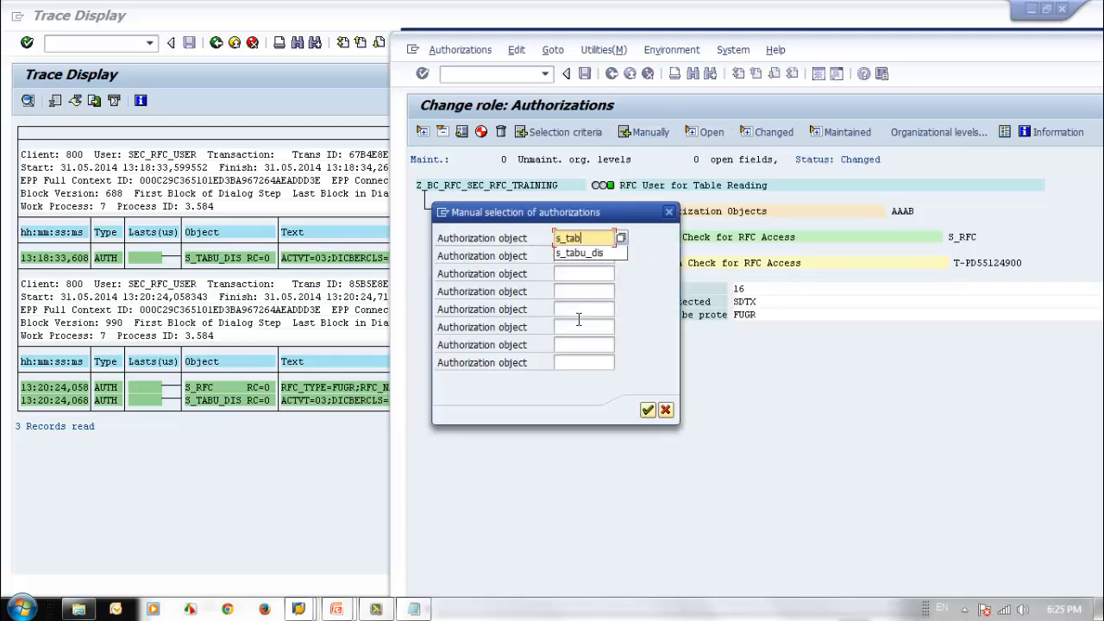
pyautogui.write('u')
pyautogui.press('Down')
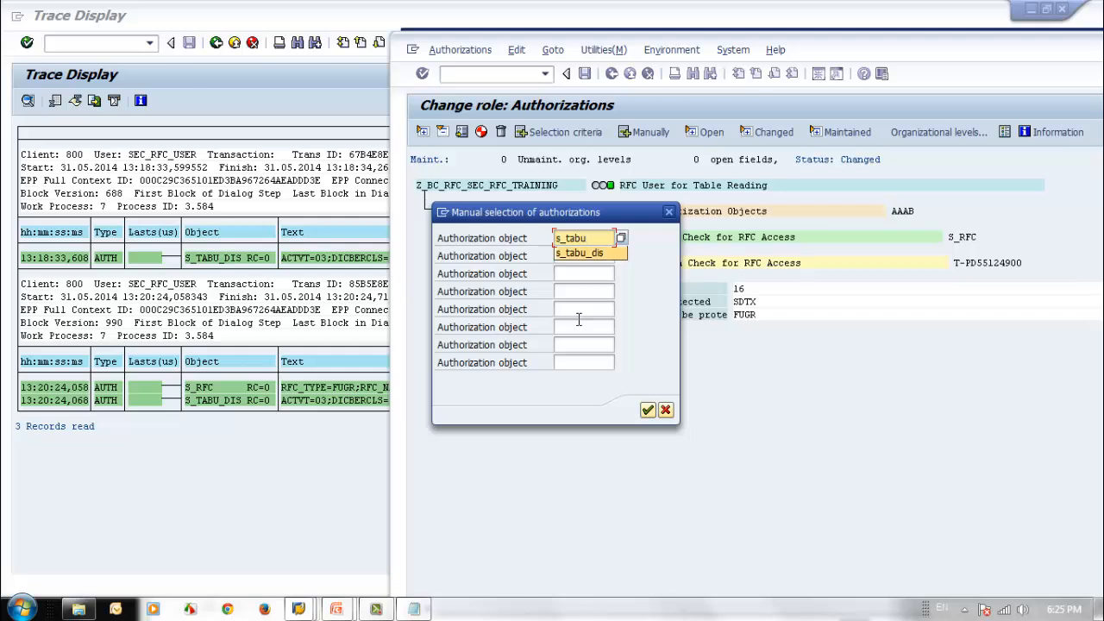
pyautogui.press('Return')
pyautogui.press('Return')
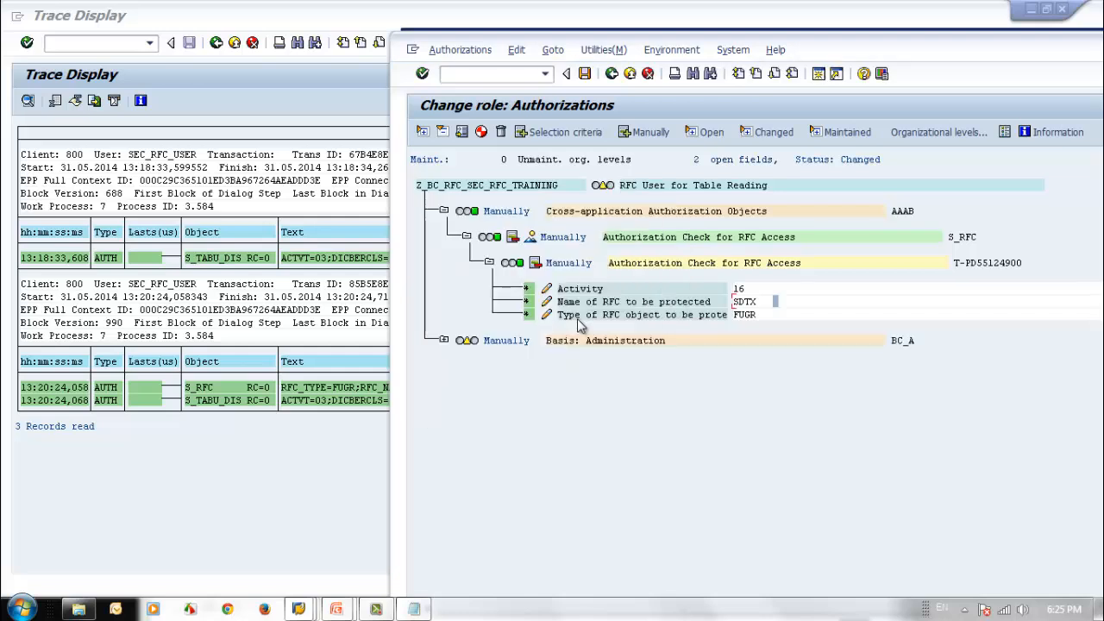
pyautogui.click(444, 340)
pyautogui.click(466, 368)
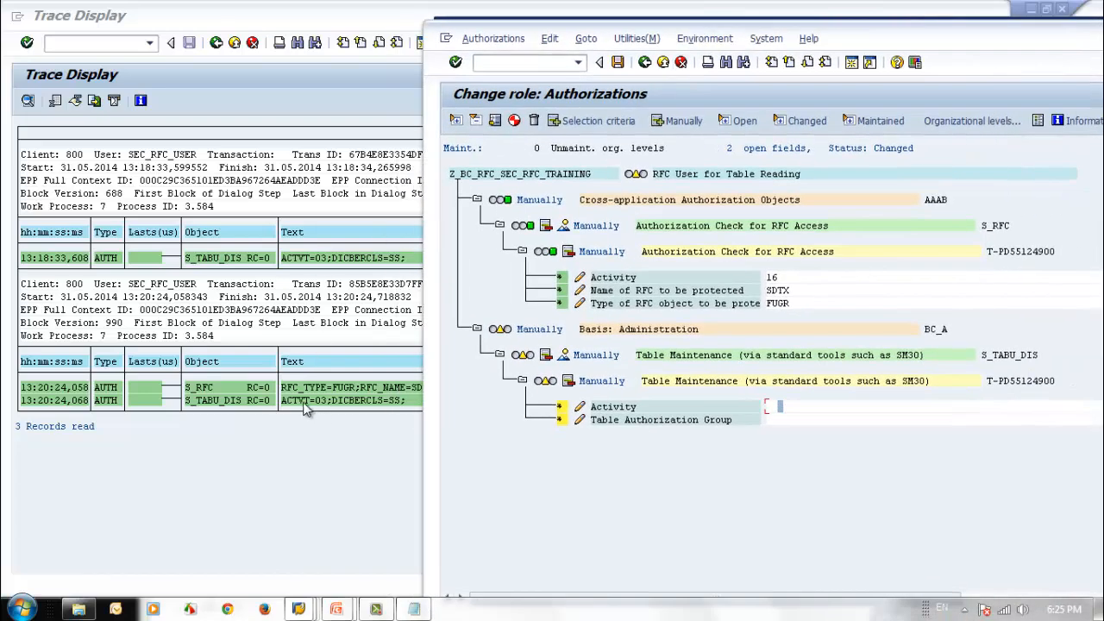
# Step: Set the S_TABU_DIS Activity field to 03 (Display)
pyautogui.click(782, 407)
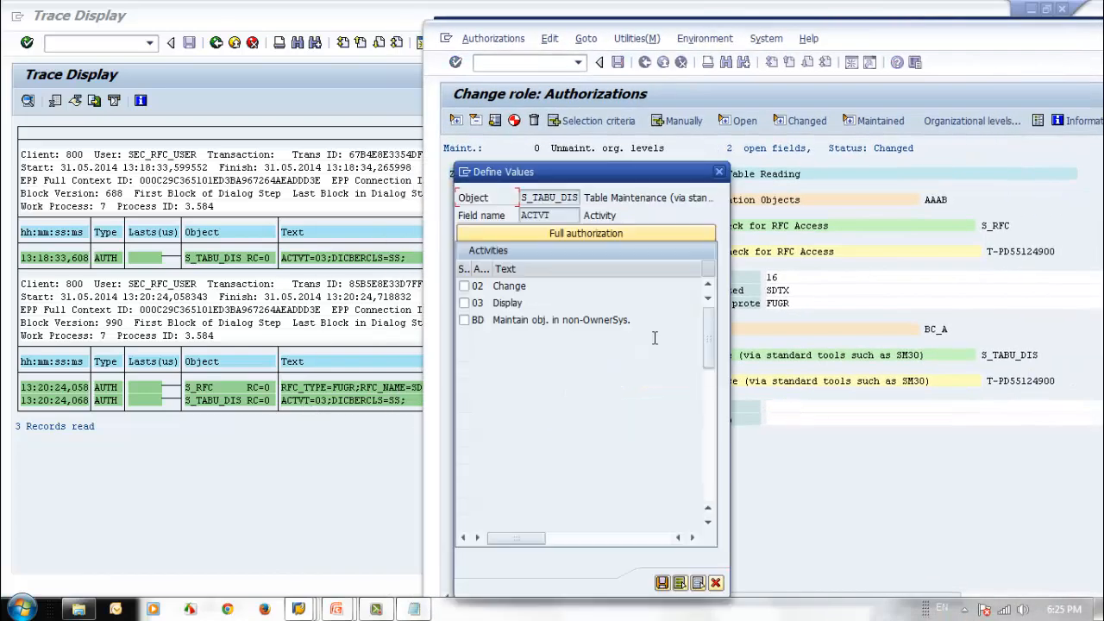
pyautogui.click(464, 302)
pyautogui.click(661, 584)
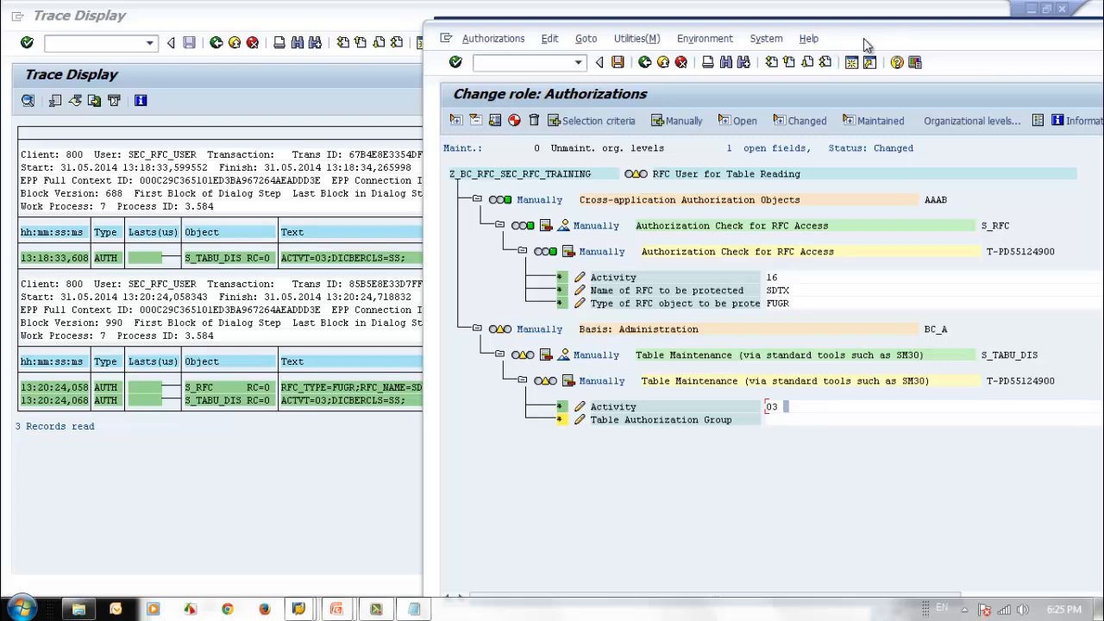
# Step: Set the S_TABU_DIS Table Authorization Group to SS, matching the DICBERCLS value in the trace
pyautogui.moveTo(864, 38)
pyautogui.mouseDown()
pyautogui.moveTo(525, 36)
pyautogui.moveTo(862, 42)
pyautogui.moveTo(931, 54)
pyautogui.mouseUp()
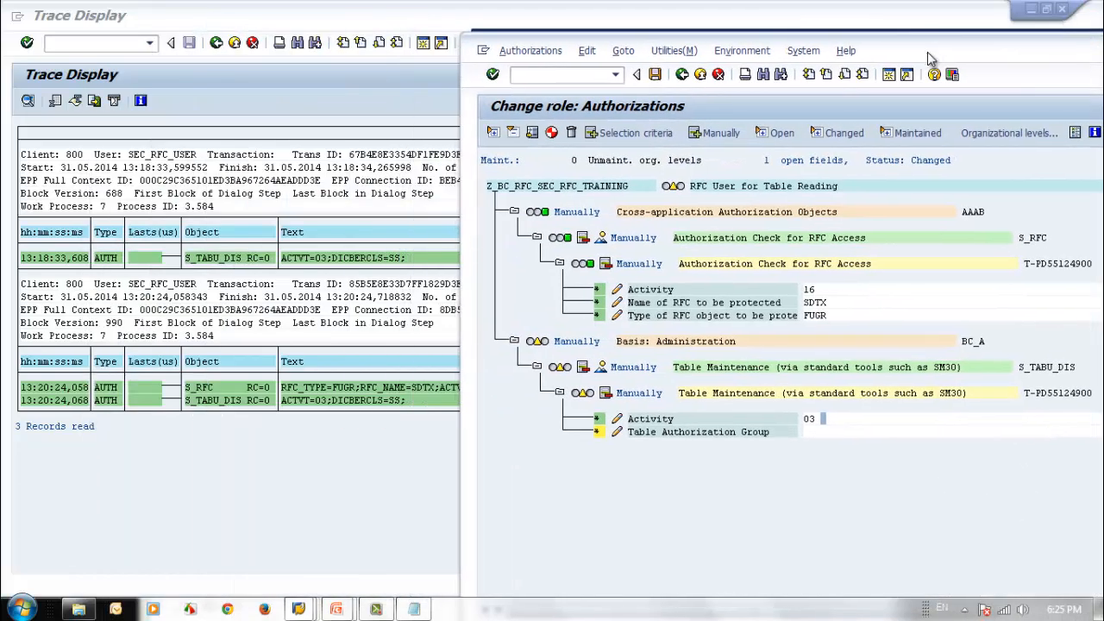
pyautogui.click(814, 431)
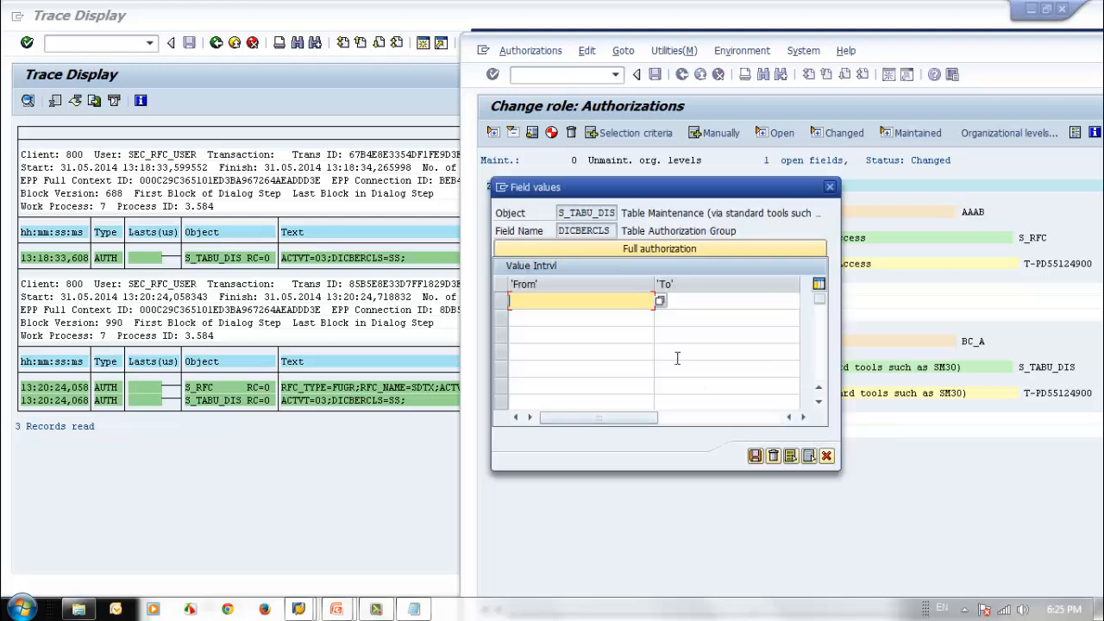
pyautogui.write('SS')
pyautogui.click(756, 456)
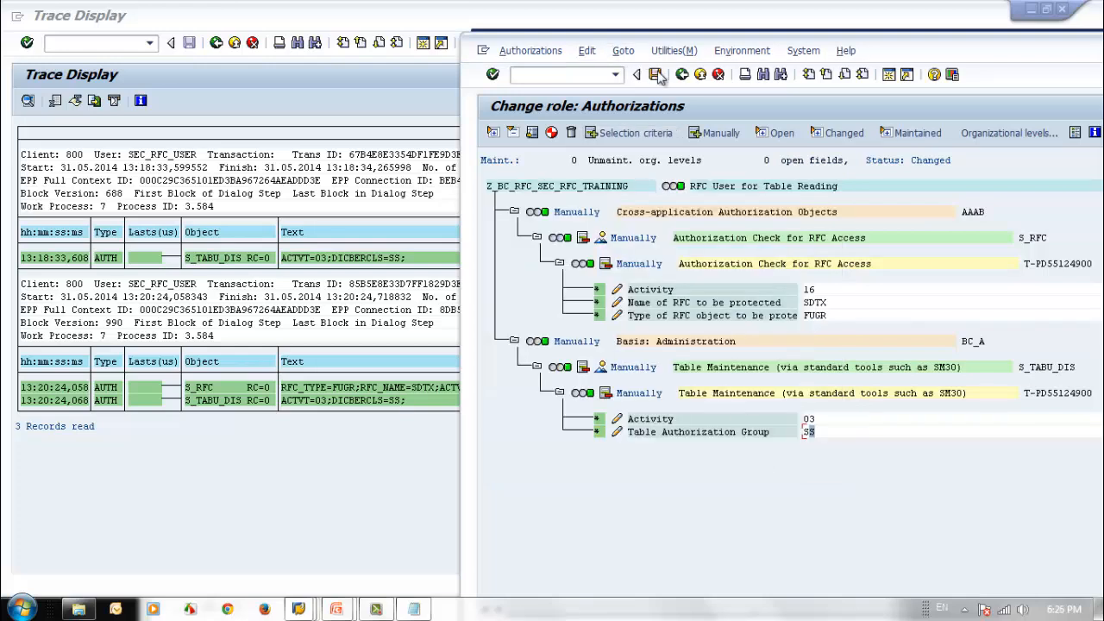
# Step: Generate the role's authorization profile under the proposed profile name and return to the role's change screen
pyautogui.click(551, 132)
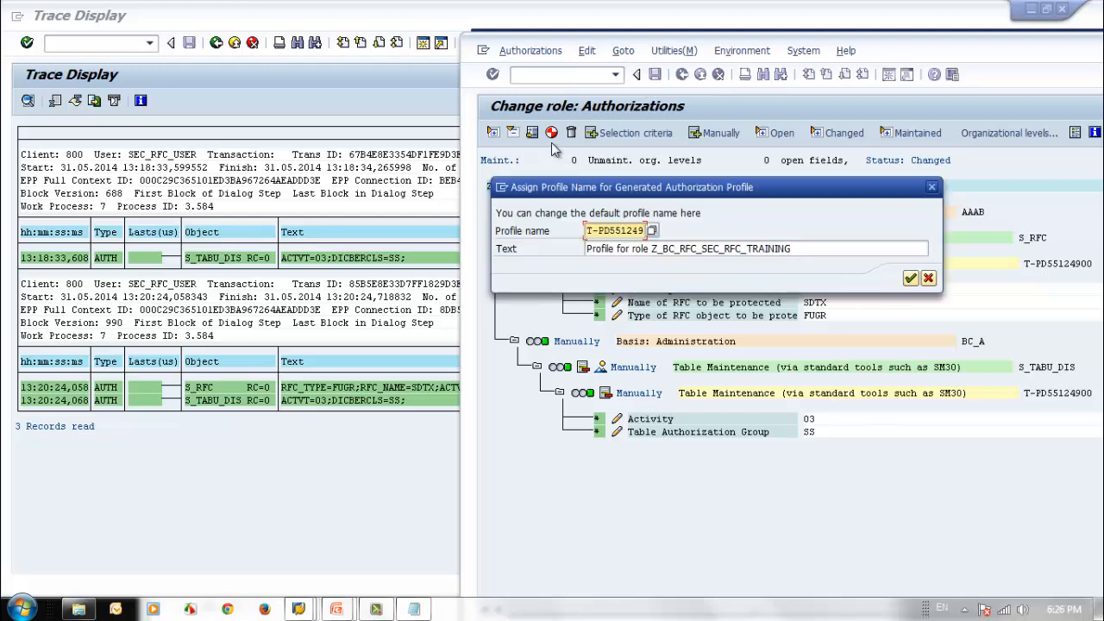
pyautogui.click(908, 278)
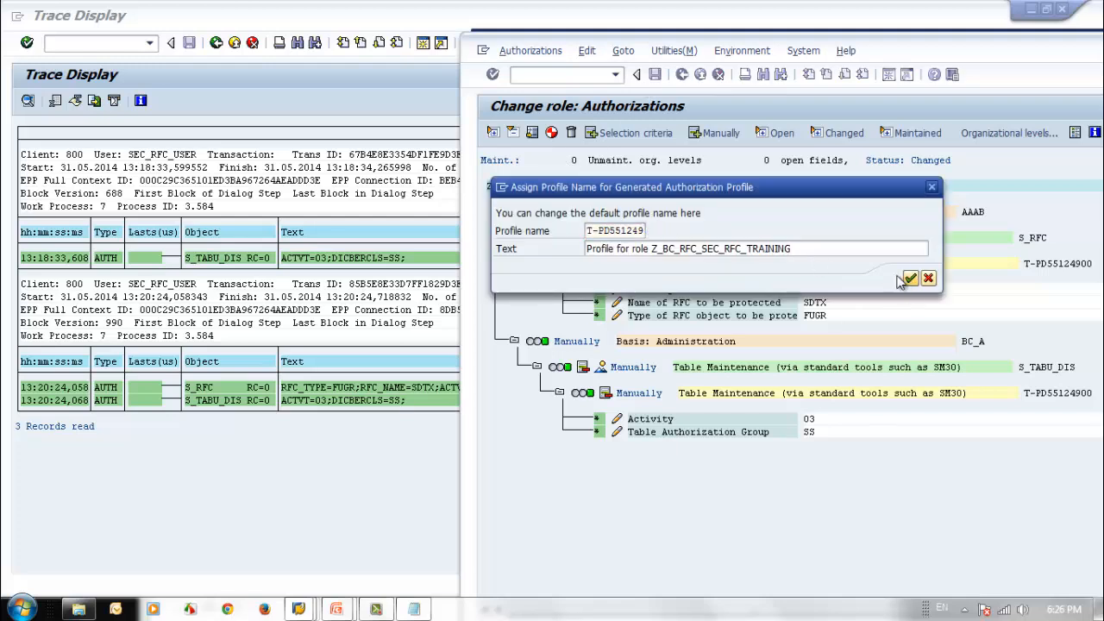
pyautogui.click(553, 132)
pyautogui.moveTo(926, 42); pyautogui.dragTo(665, 28)
pyautogui.click(421, 53)
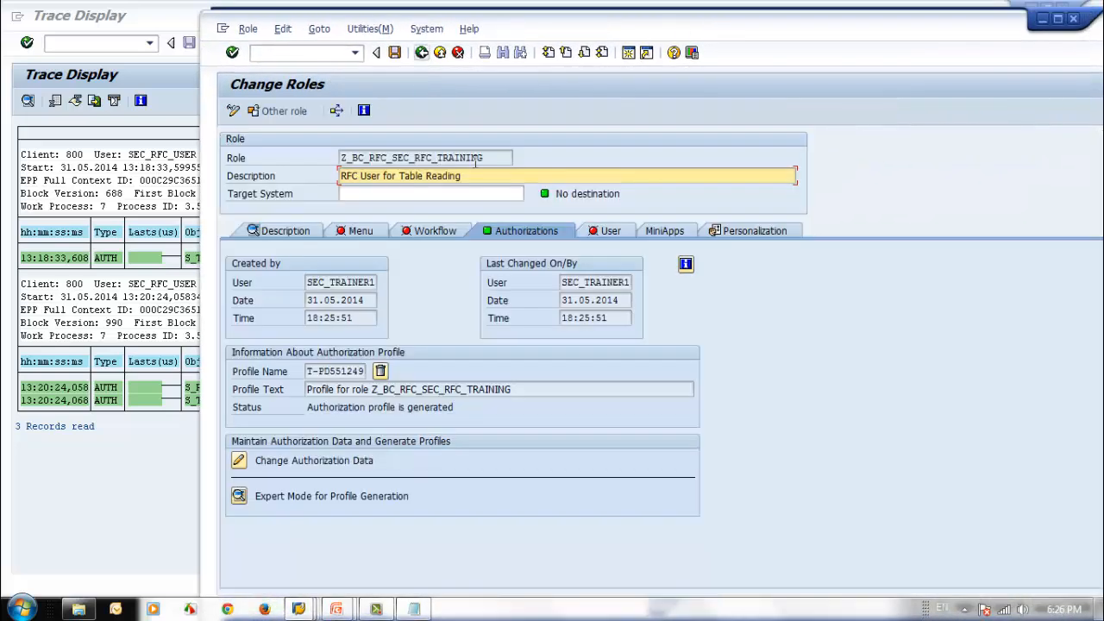
# Step: Copy the role name and open user SEC_RFC_USER for change in transaction SU01
pyautogui.moveTo(481, 160); pyautogui.dragTo(340, 160)
pyautogui.hotkey('ctrl', 'c')
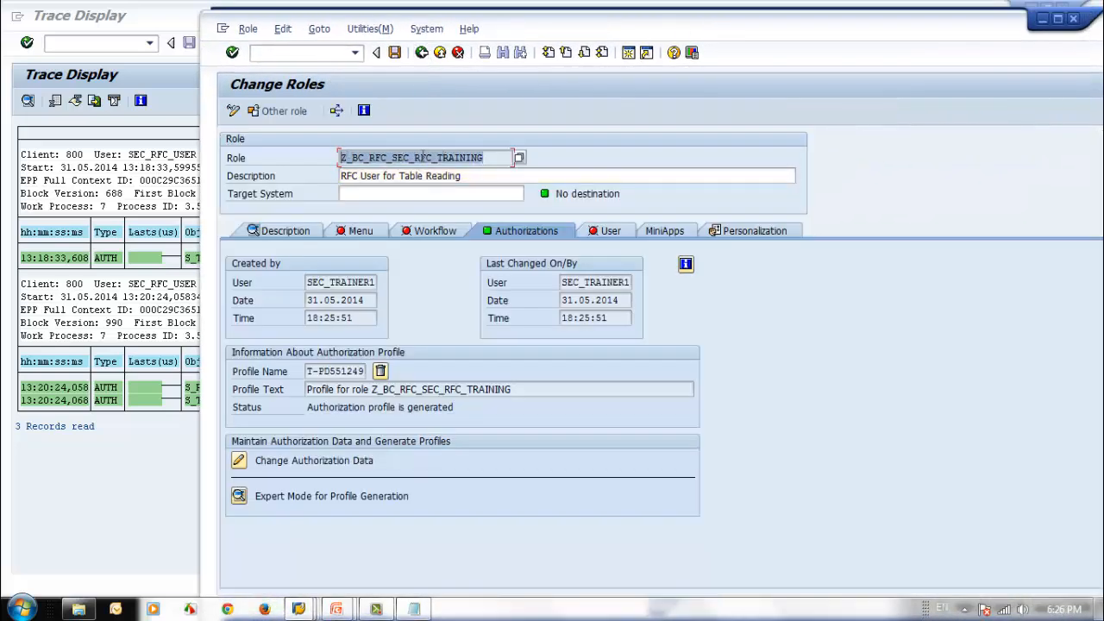
pyautogui.click(422, 53)
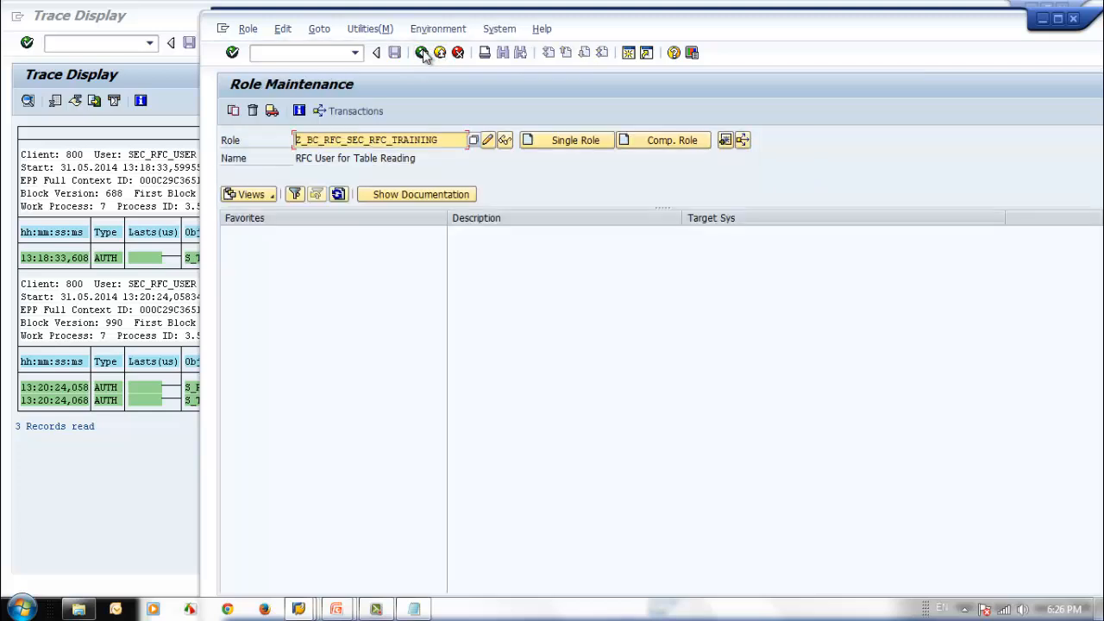
pyautogui.click(421, 53)
pyautogui.write('su')
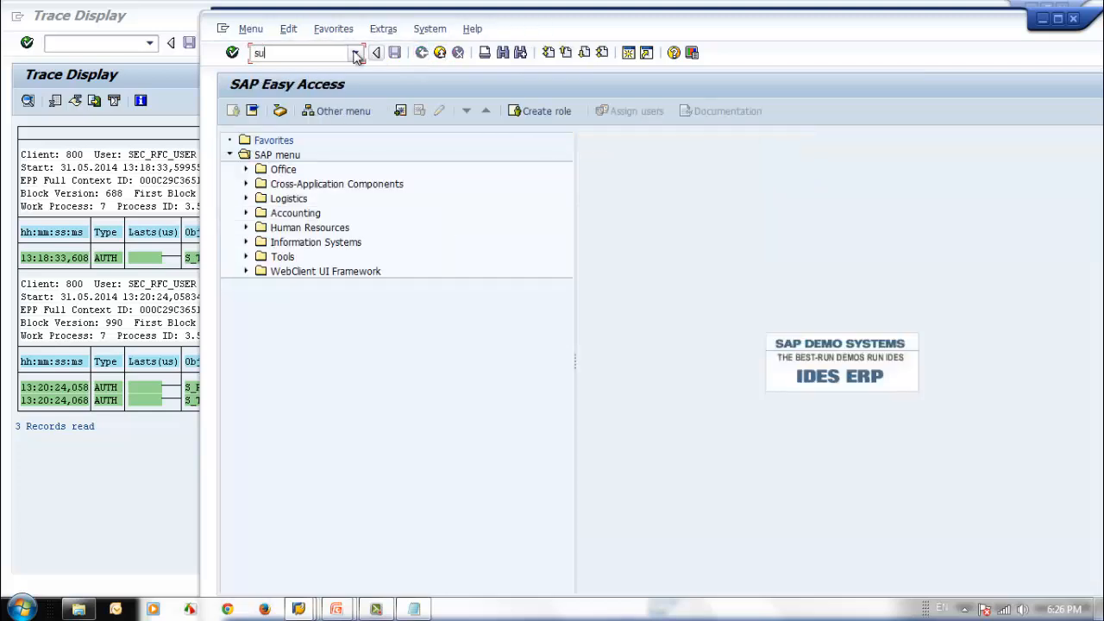
pyautogui.write('01')
pyautogui.press('Return')
pyautogui.click(317, 175)
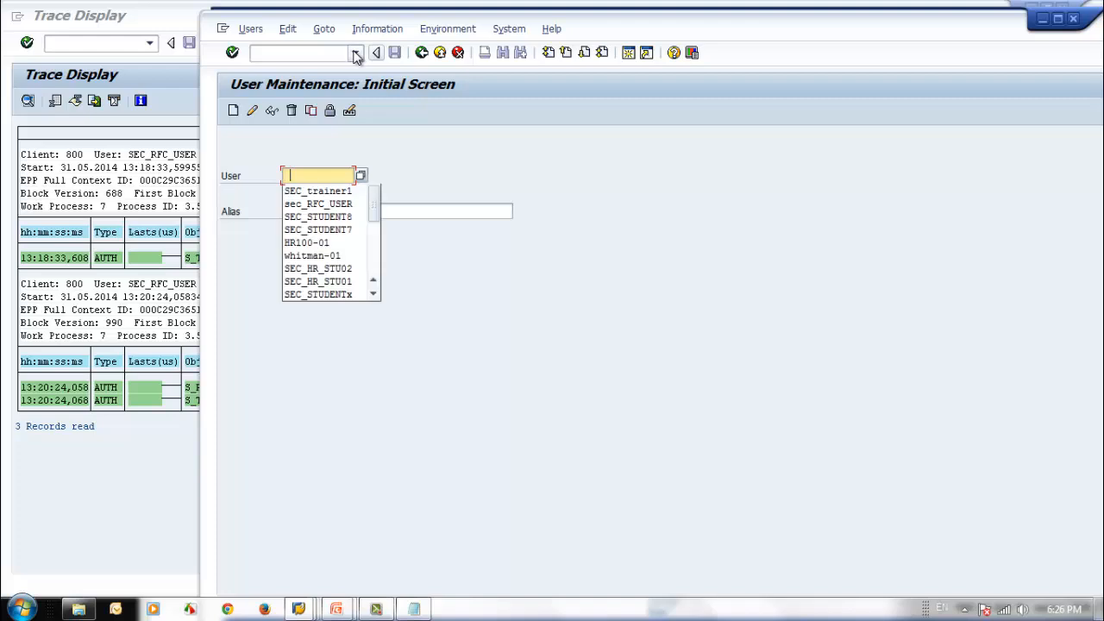
pyautogui.click(334, 200)
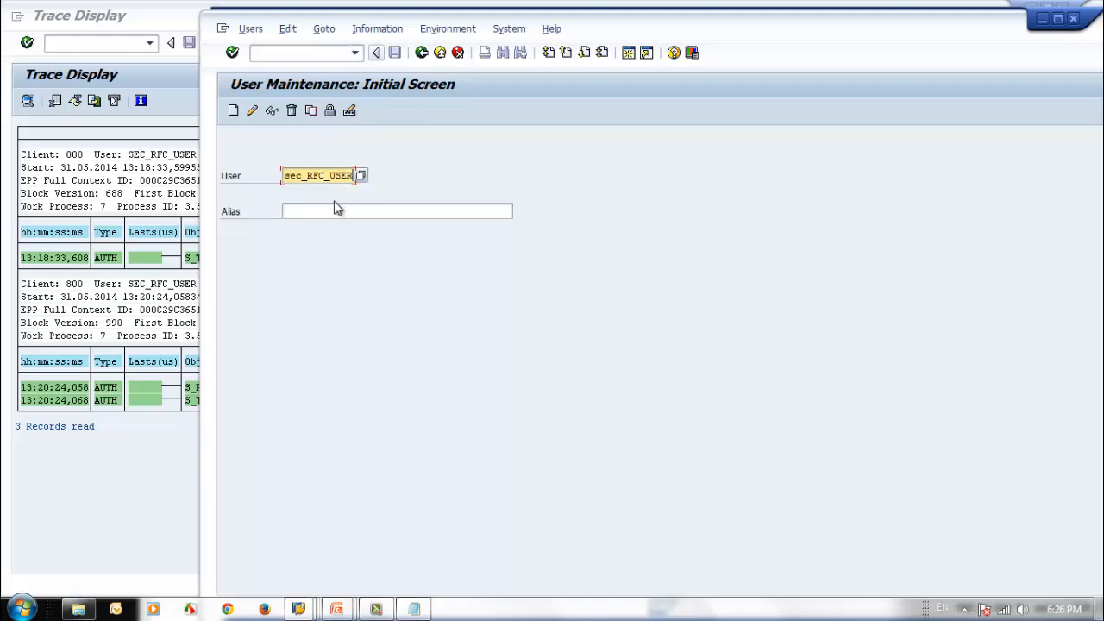
pyautogui.click(252, 110)
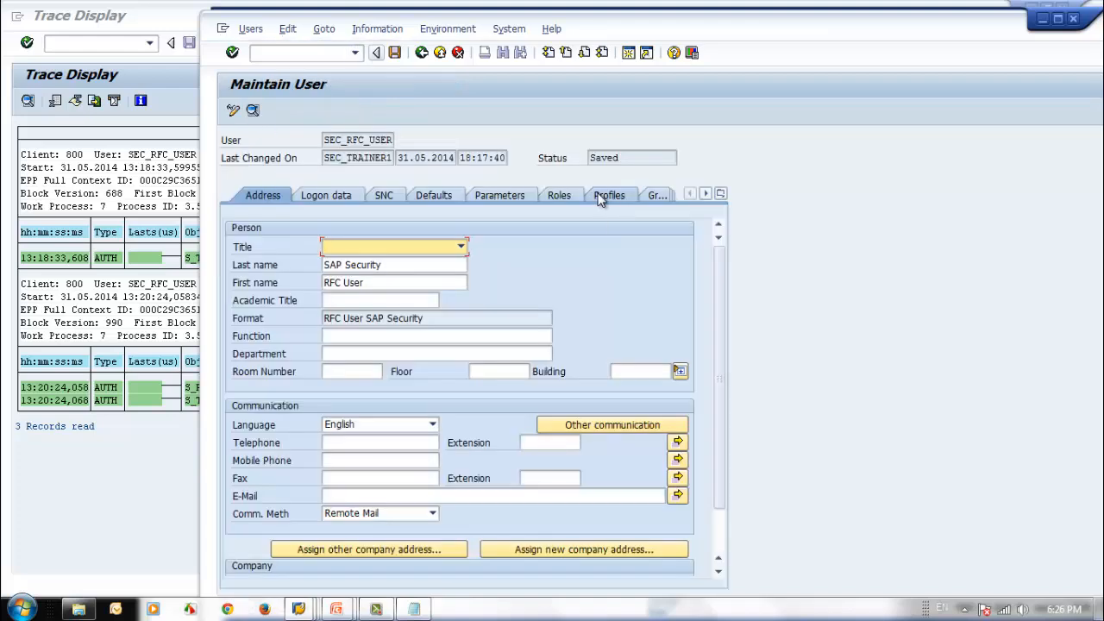
# Step: Remove the SAP_ALL profile from SEC_RFC_USER
pyautogui.click(610, 197)
pyautogui.click(231, 299)
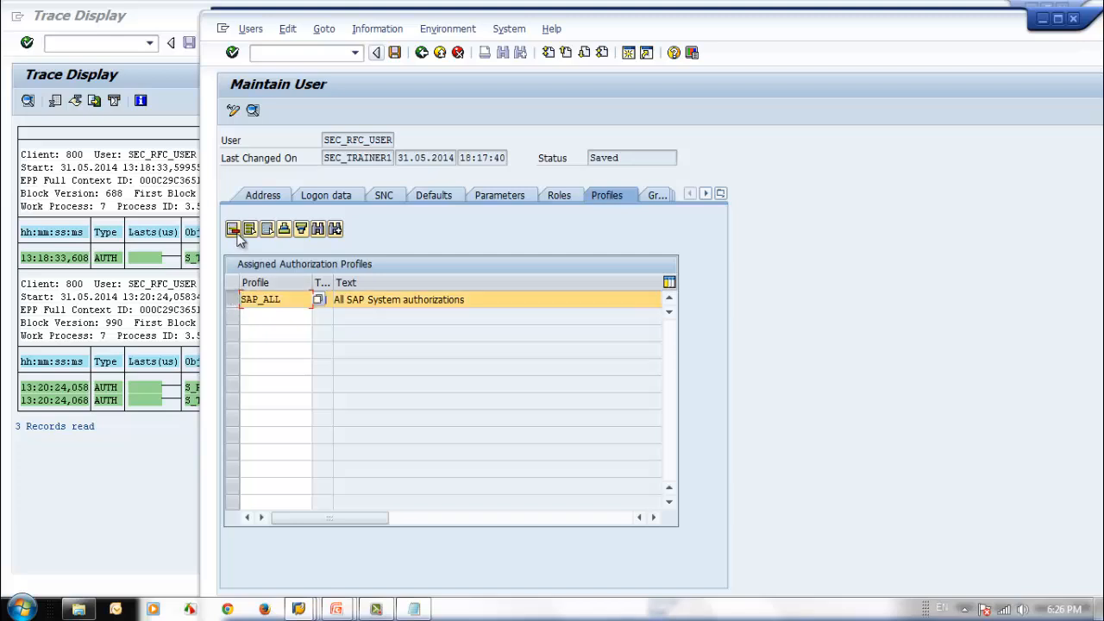
pyautogui.click(232, 229)
# Step: Assign role Z_BC_RFC_SEC_RFC_TRAINING to SEC_RFC_USER and save the user
pyautogui.click(558, 200)
pyautogui.hotkey('ctrl', 'v')
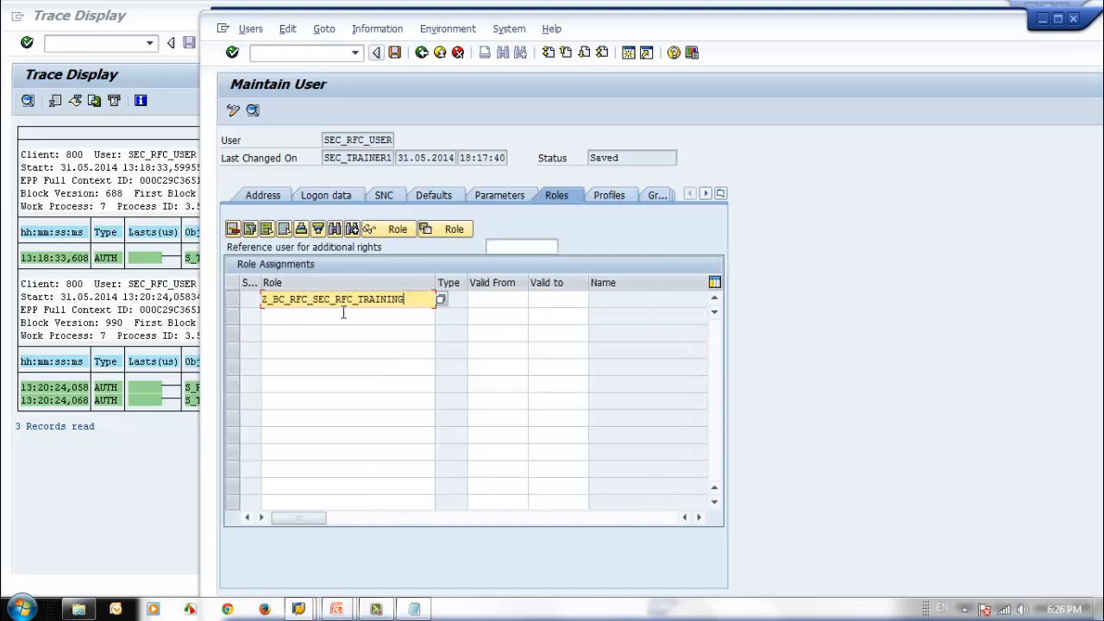
pyautogui.press('Return')
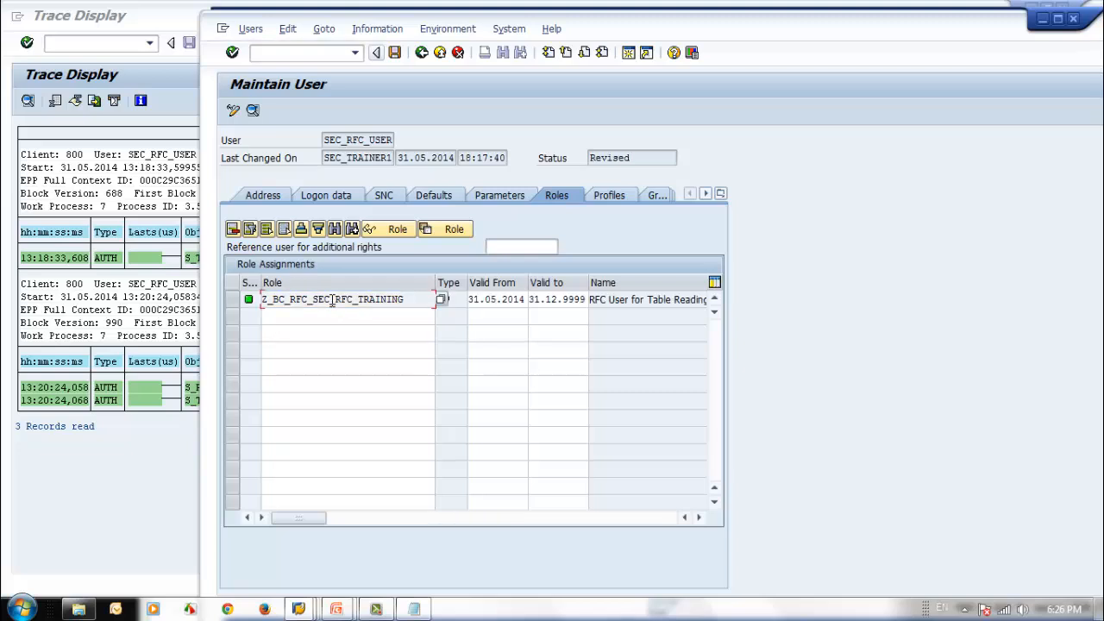
pyautogui.click(394, 53)
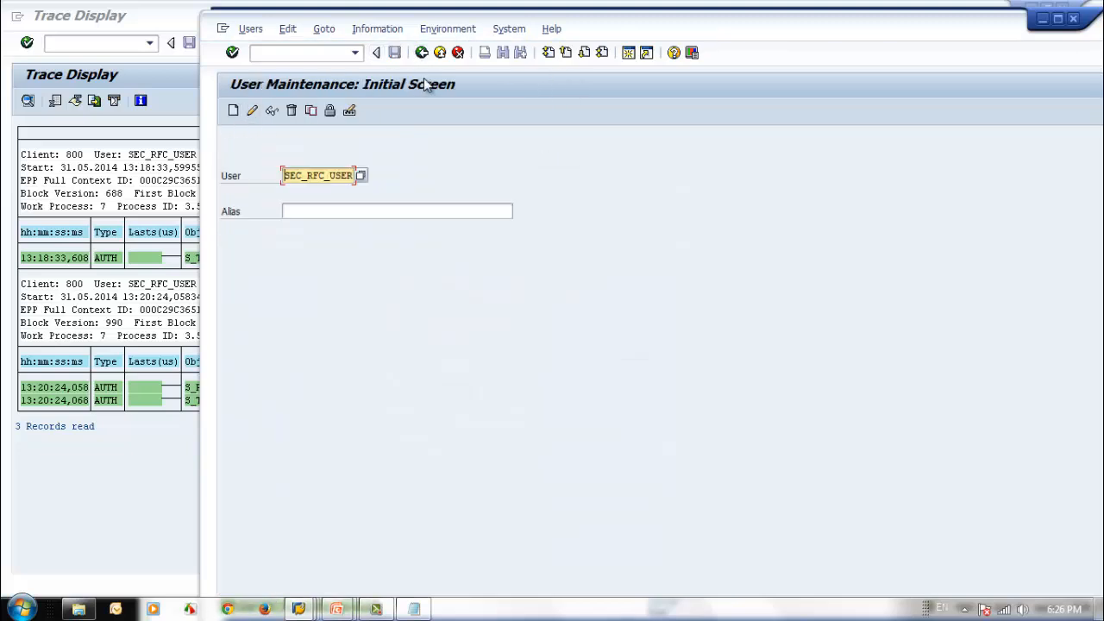
# Step: Reopen SEC_RFC_USER to check its assigned roles and profiles, and return to SAP Easy Access
pyautogui.click(252, 110)
pyautogui.click(565, 195)
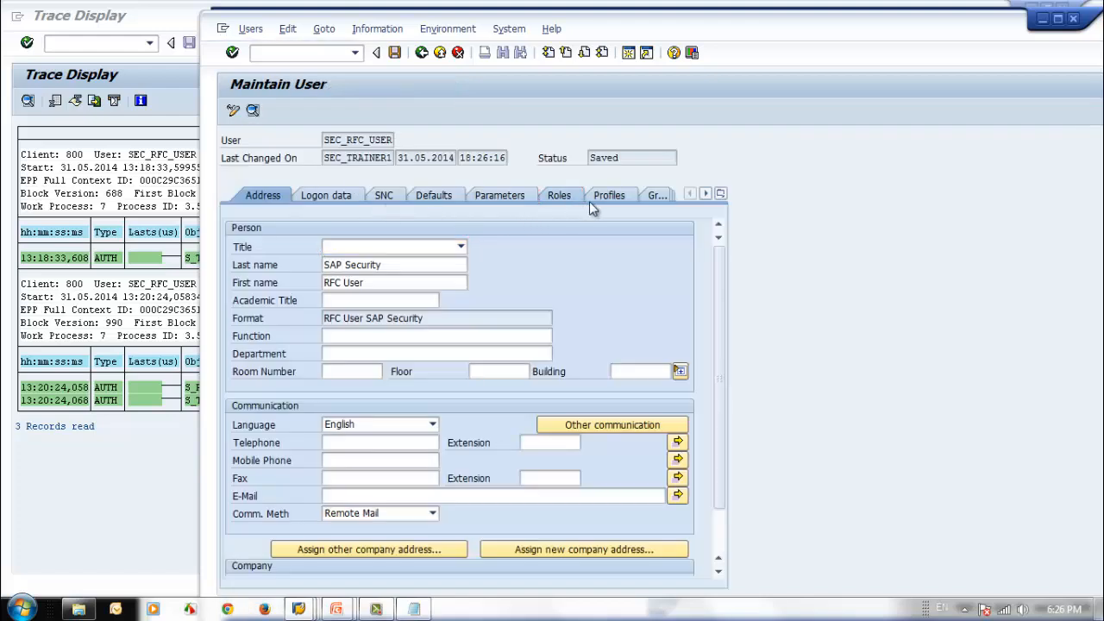
pyautogui.click(606, 195)
pyautogui.click(421, 53)
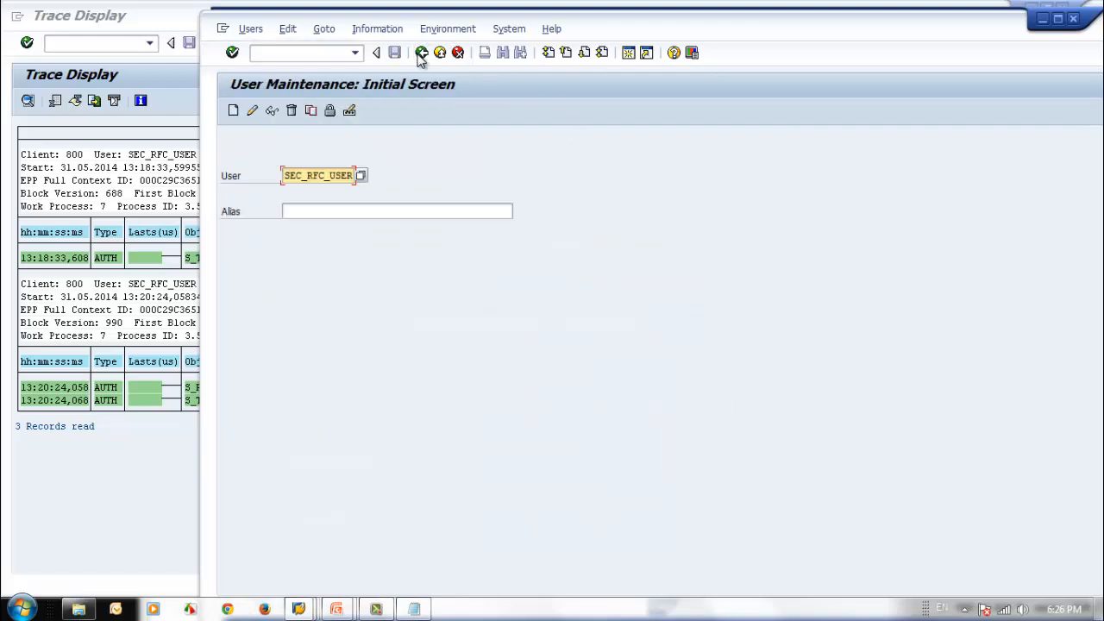
pyautogui.click(420, 53)
# Step: Switch to the client 001 session and rerun RFC_READ_TABLE for table AGR_DEFINE against target system SEC_RFC_TRAINING
pyautogui.moveTo(520, 42); pyautogui.dragTo(506, 34)
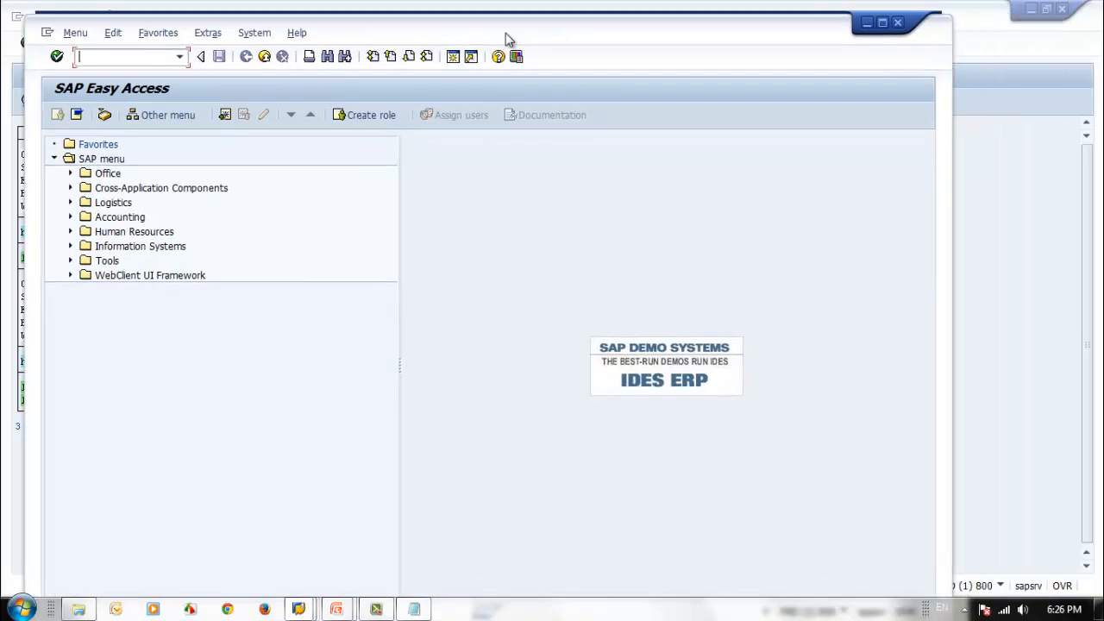
pyautogui.doubleClick(506, 33)
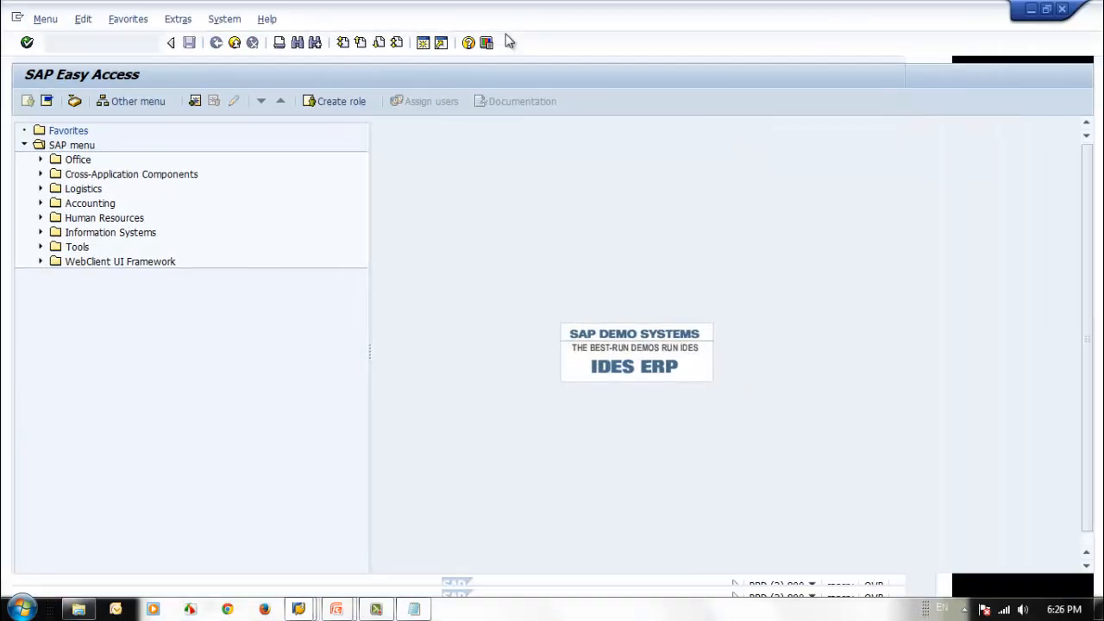
pyautogui.click(299, 609)
pyautogui.click(333, 493)
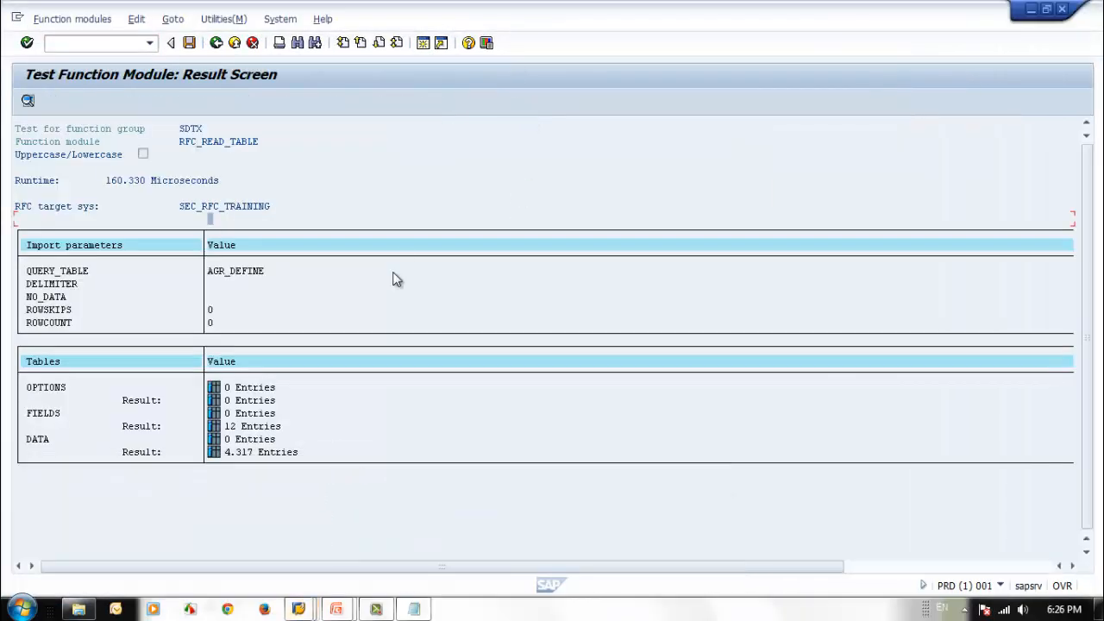
pyautogui.click(1000, 586)
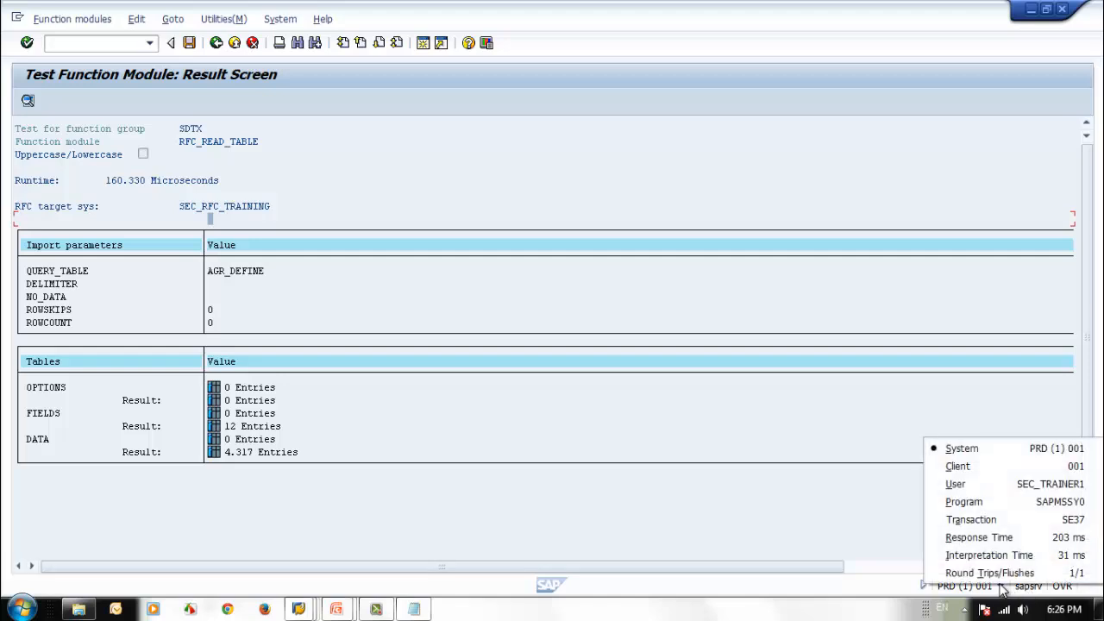
pyautogui.click(217, 43)
pyautogui.click(29, 101)
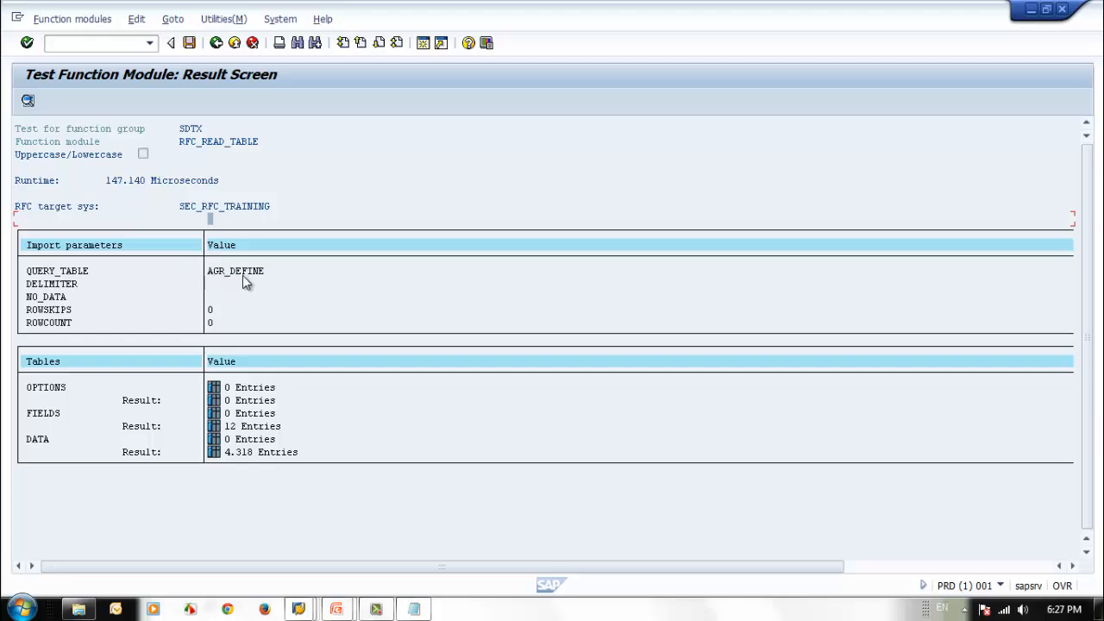
# Step: Return to the function module's initial test screen and start replacing QUERY_TABLE with a table name beginning with PA
pyautogui.click(215, 45)
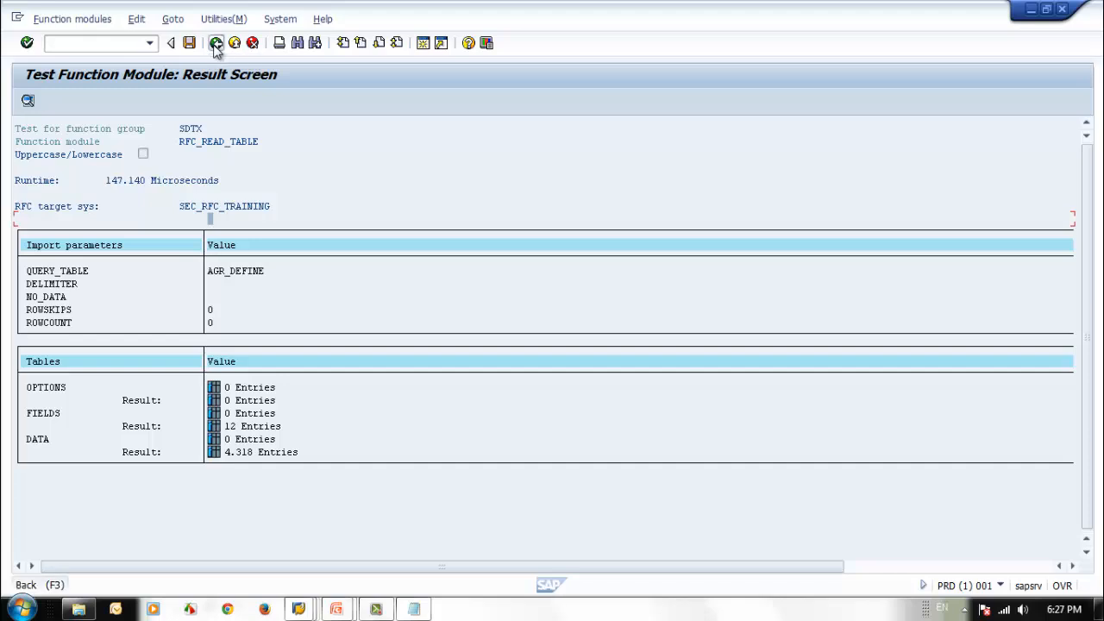
pyautogui.moveTo(278, 243); pyautogui.dragTo(206, 244)
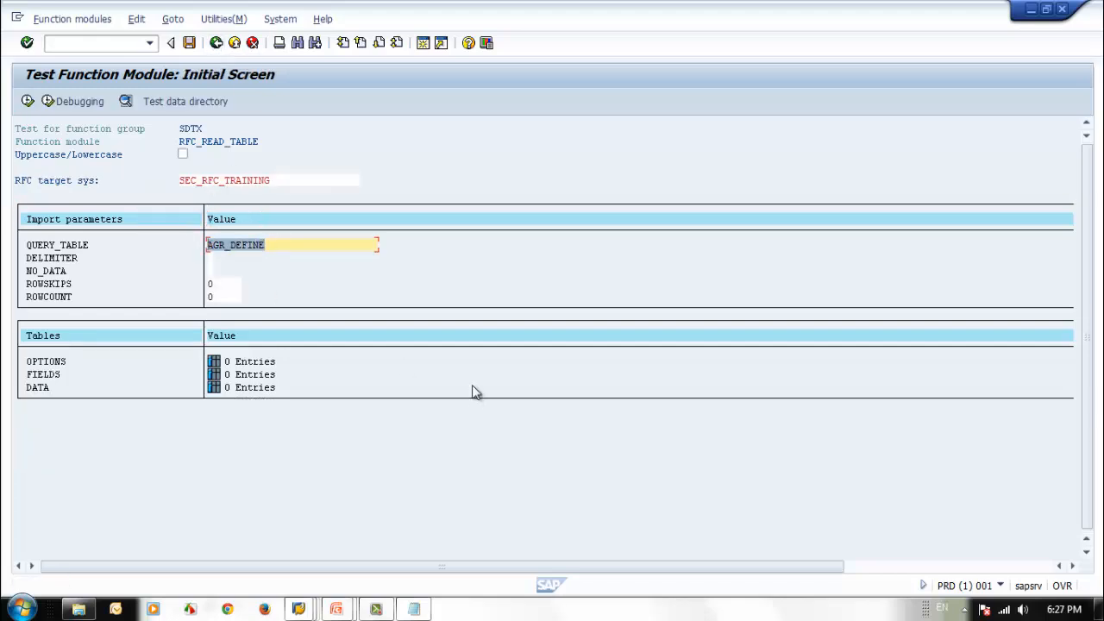
# Step: Set QUERY_TABLE to PA0008, execute the RFC_READ_TABLE test, and return to the Function Builder initial screen
pyautogui.write('ES')
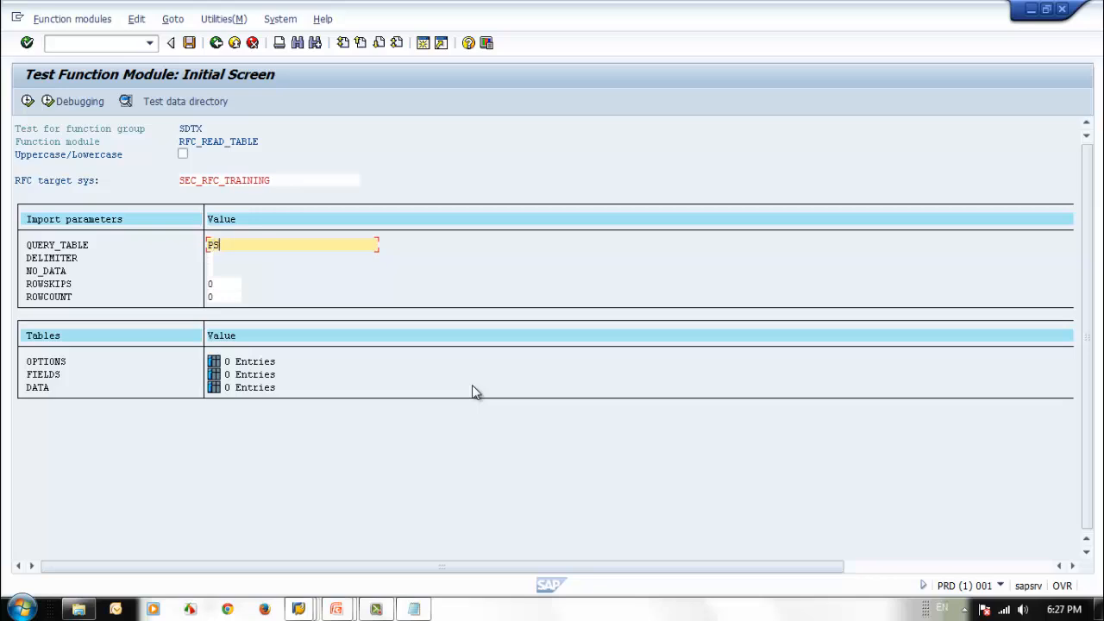
pyautogui.write('A')
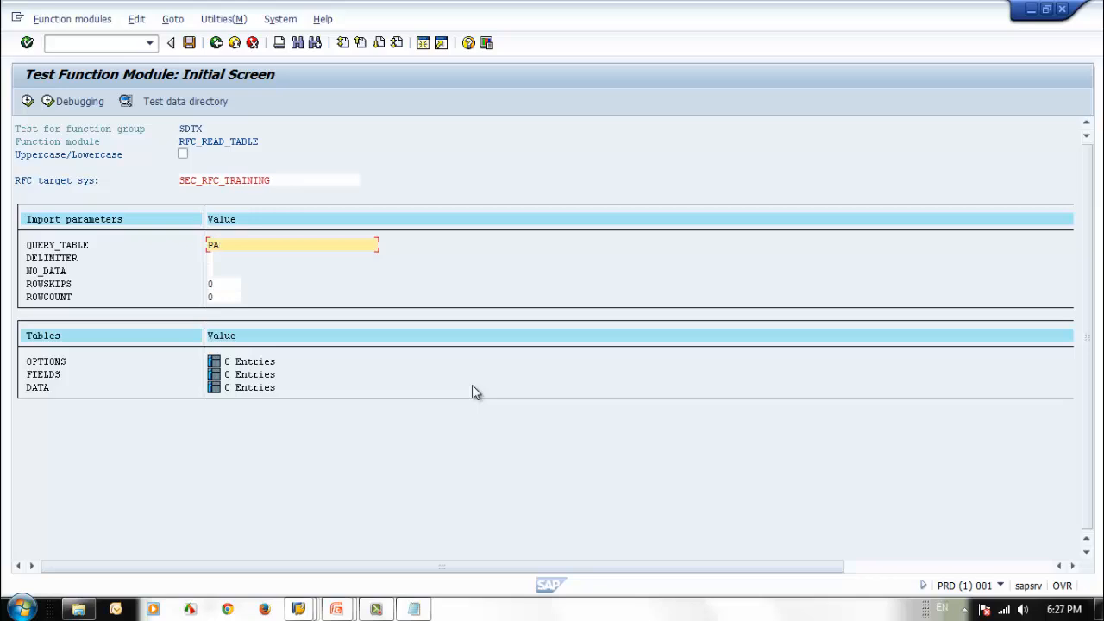
# Step: Return to the function module's initial test screen and start replacing QUERY_TABLE with a table name beginning with PA
# Step: Set QUERY_TABLE to PA0008, execute the RFC_READ_TABLE test, and return to the Function Builder initial screen
pyautogui.write('0008')
pyautogui.click(27, 101)
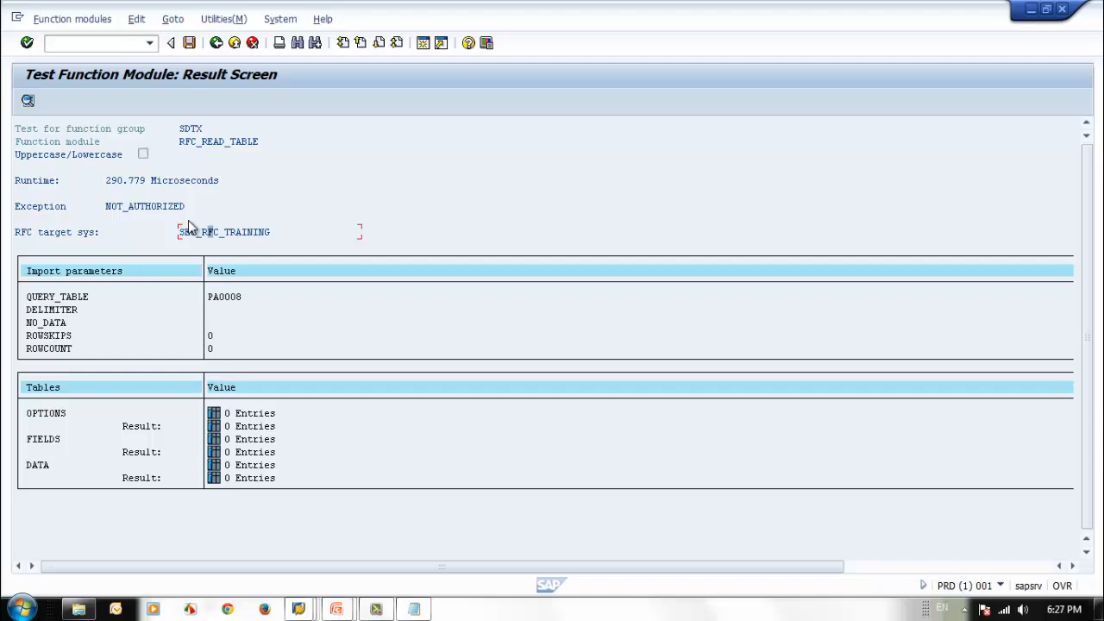
pyautogui.click(215, 43)
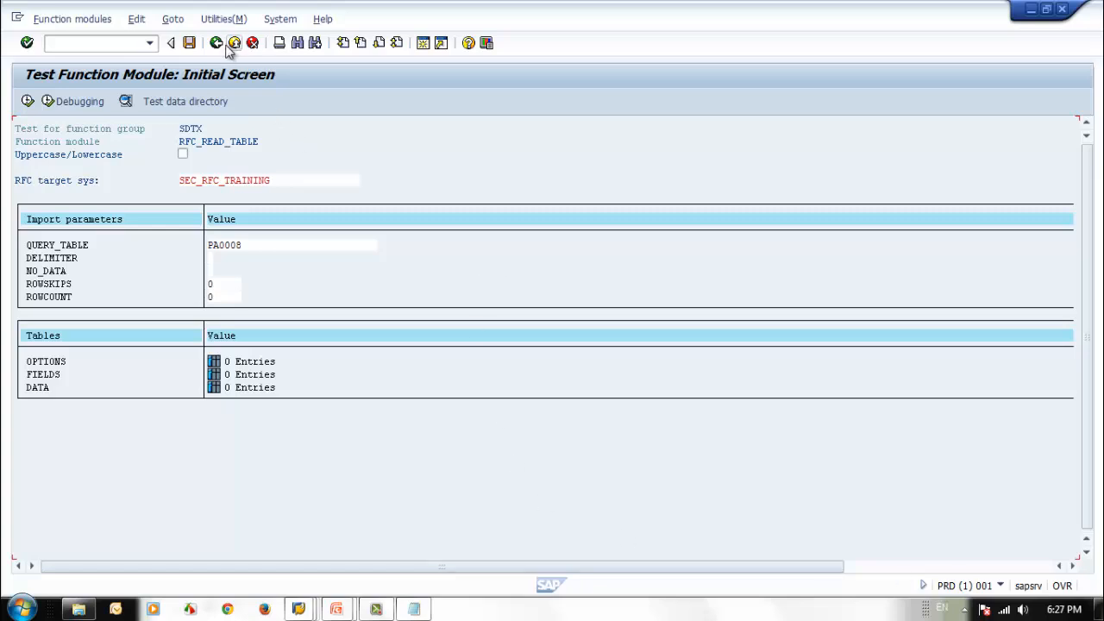
pyautogui.click(216, 43)
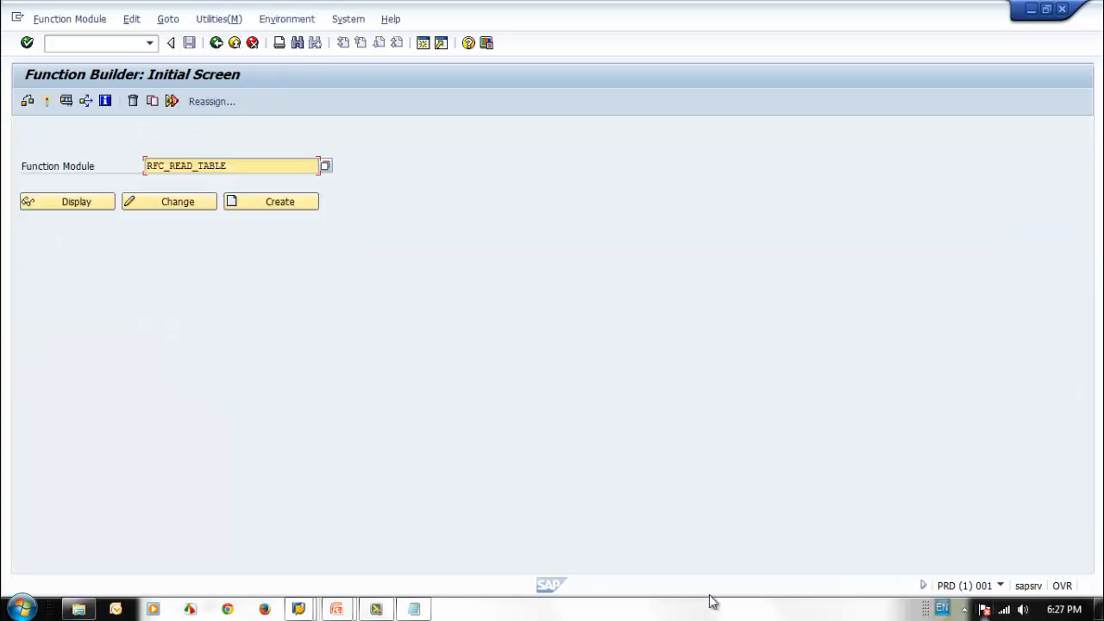
# Step: Switch to the client 800 session showing the trace display and return to the System Trace main screen
pyautogui.click(297, 608)
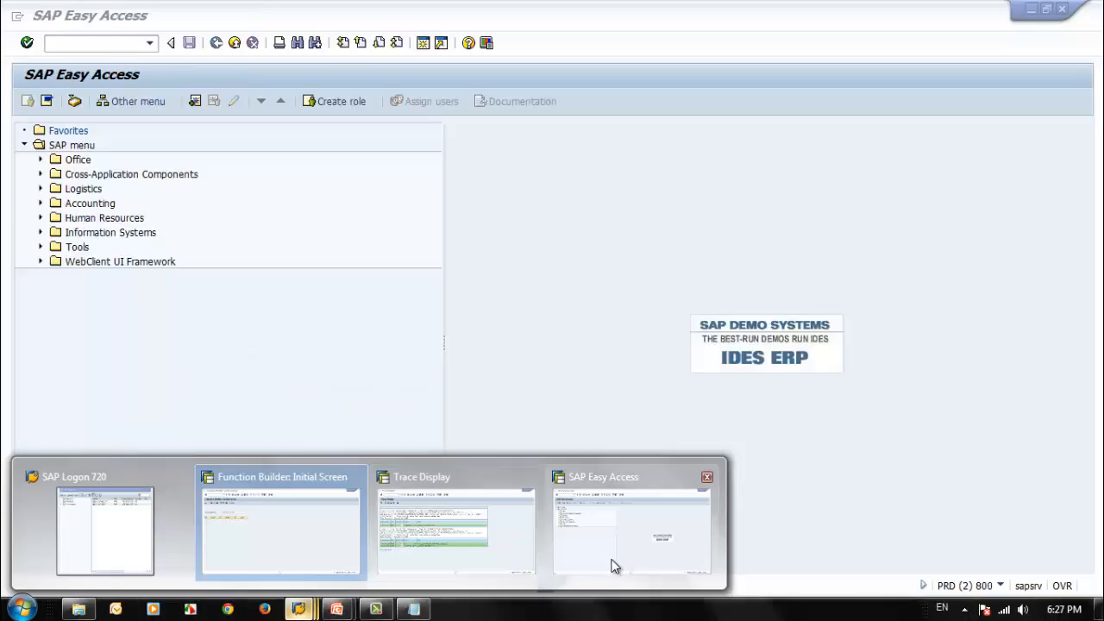
pyautogui.click(483, 552)
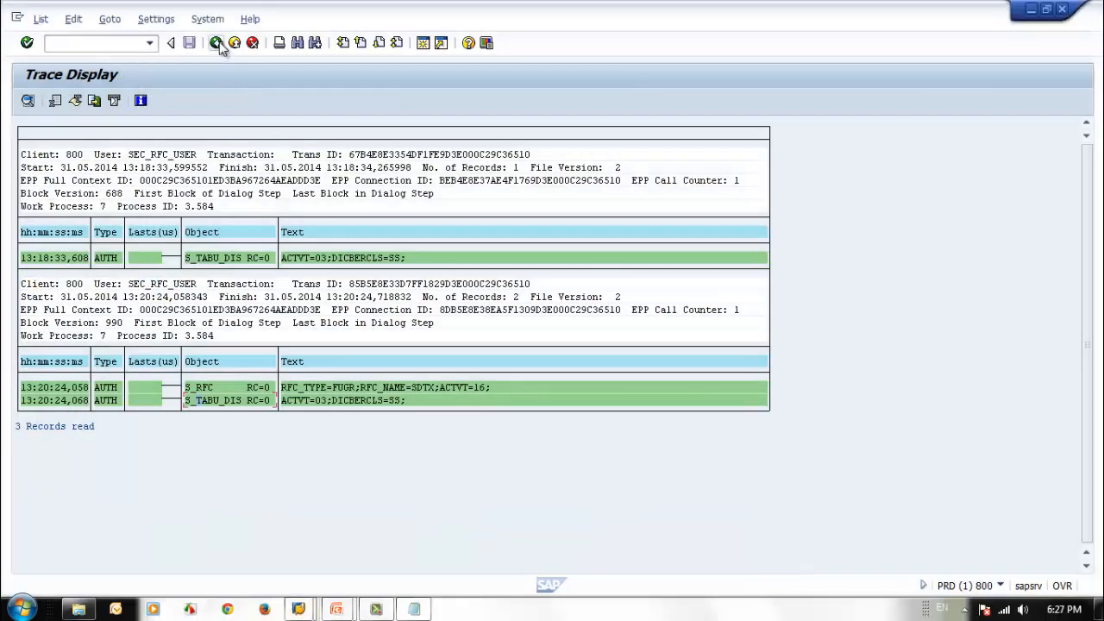
pyautogui.click(216, 43)
pyautogui.click(217, 44)
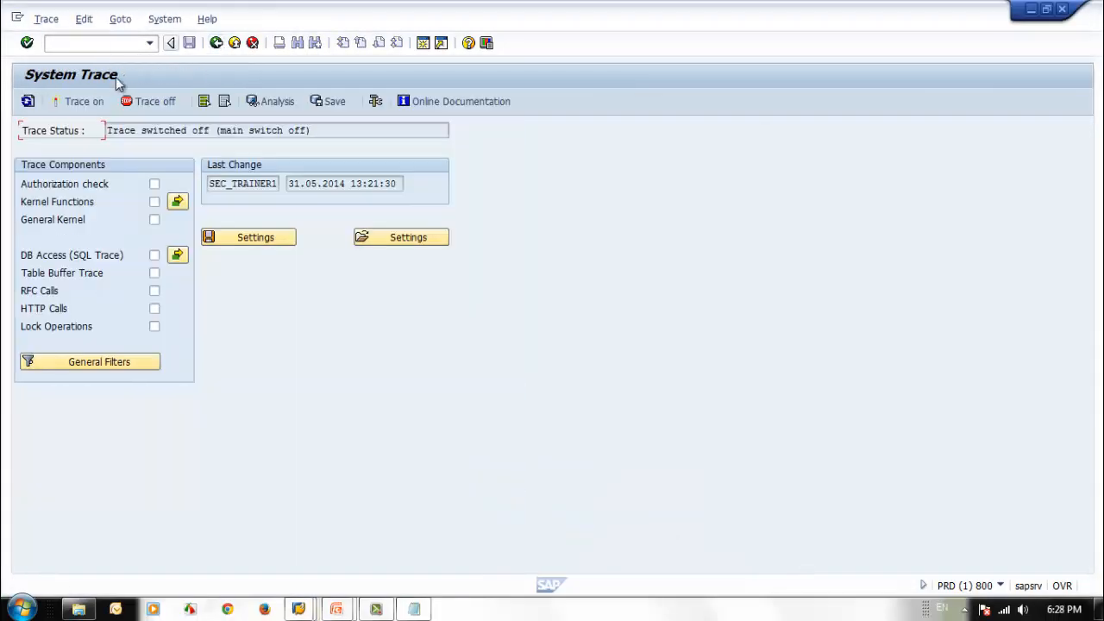
# Step: Restrict the system trace to user SEC_RFC_USER and switch it on for the authorization check component
pyautogui.click(81, 20)
pyautogui.moveTo(125, 58)
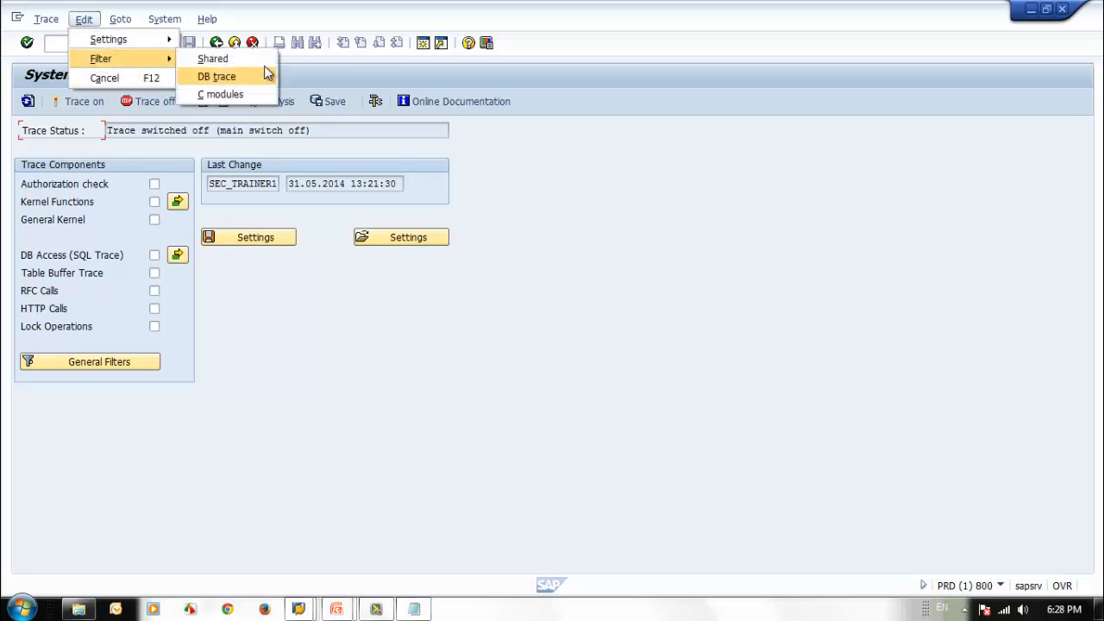
pyautogui.click(253, 60)
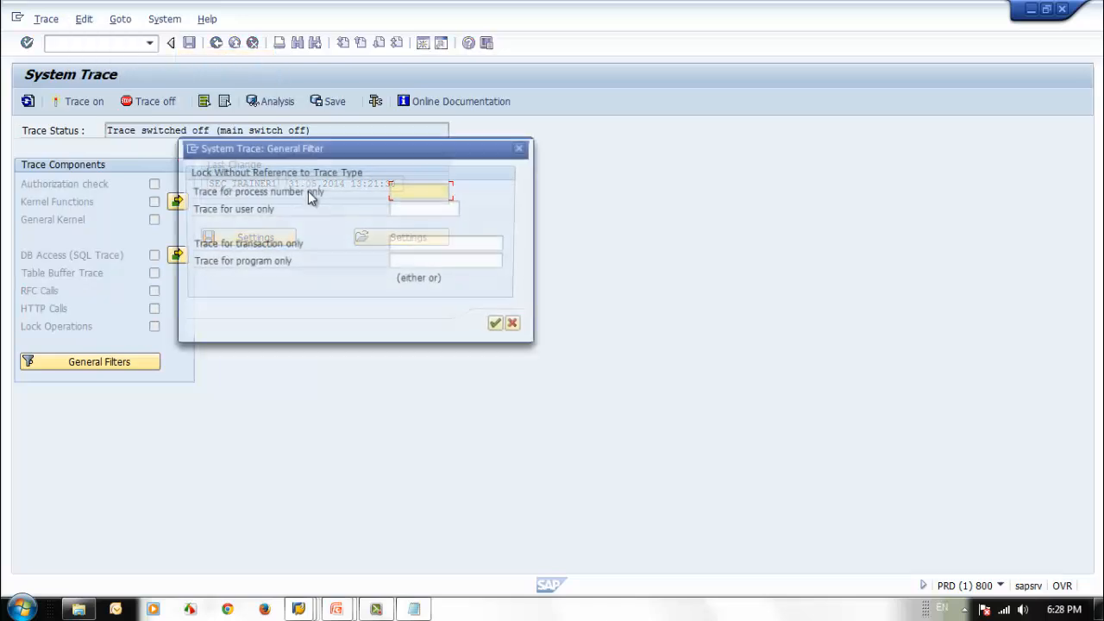
pyautogui.click(415, 210)
pyautogui.click(426, 233)
pyautogui.click(501, 328)
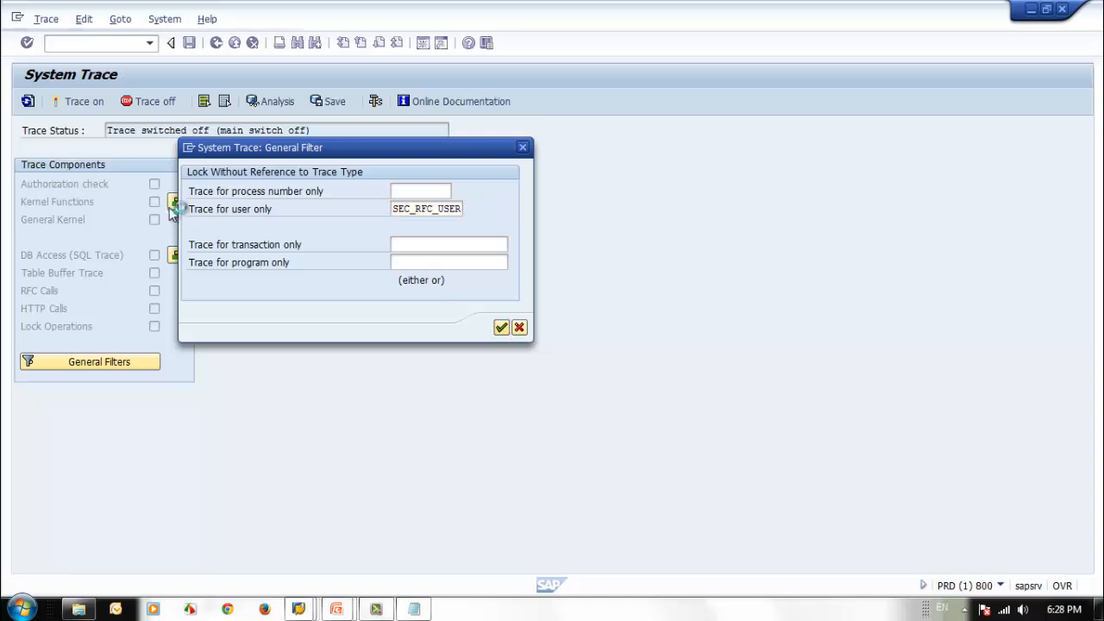
pyautogui.click(154, 183)
pyautogui.click(86, 102)
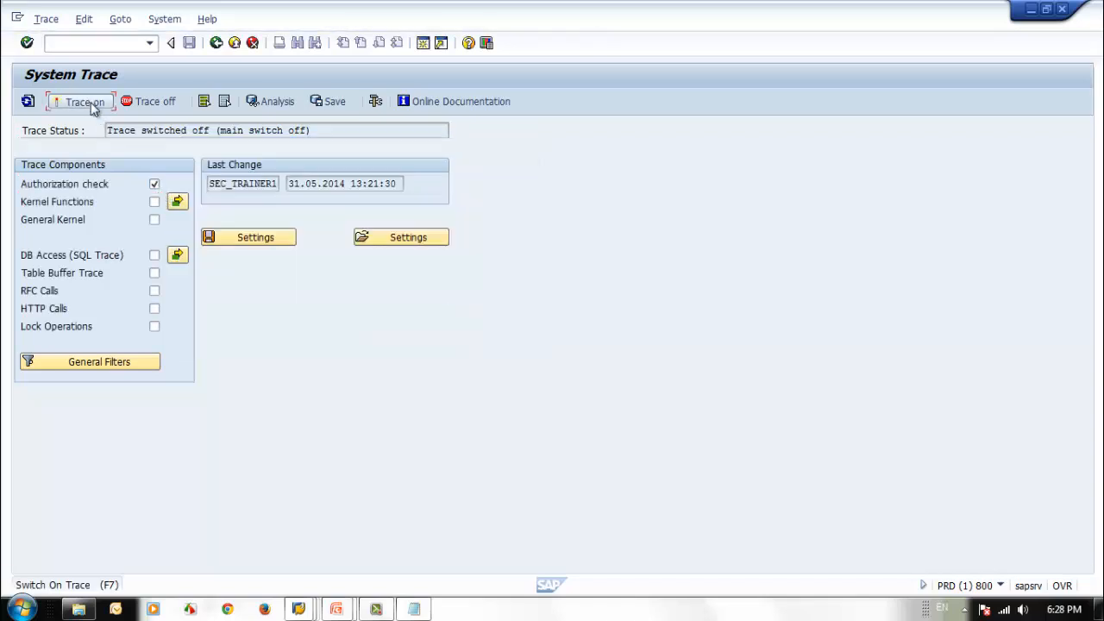
# Step: Return to the client 001 session and open the test screen for function module RFC_READ_TABLE
pyautogui.click(1031, 9)
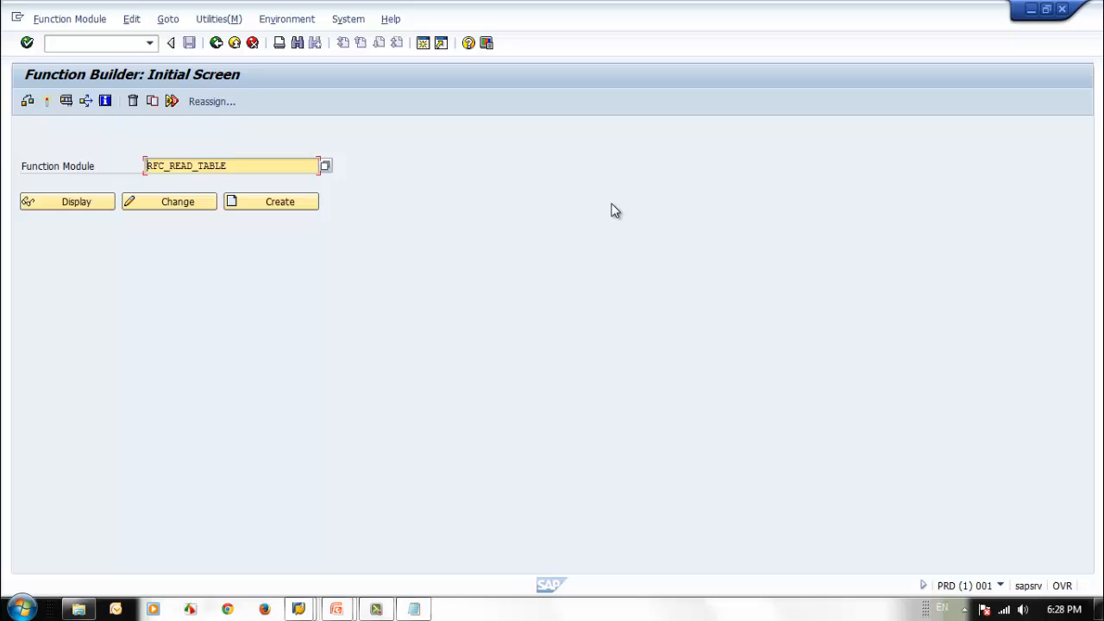
pyautogui.click(66, 101)
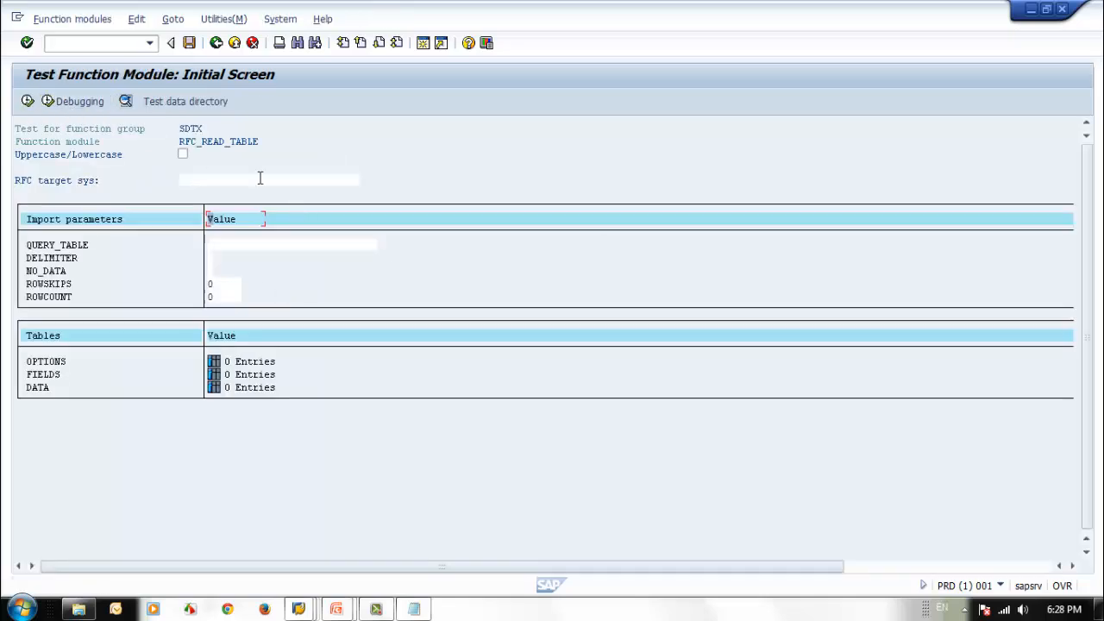
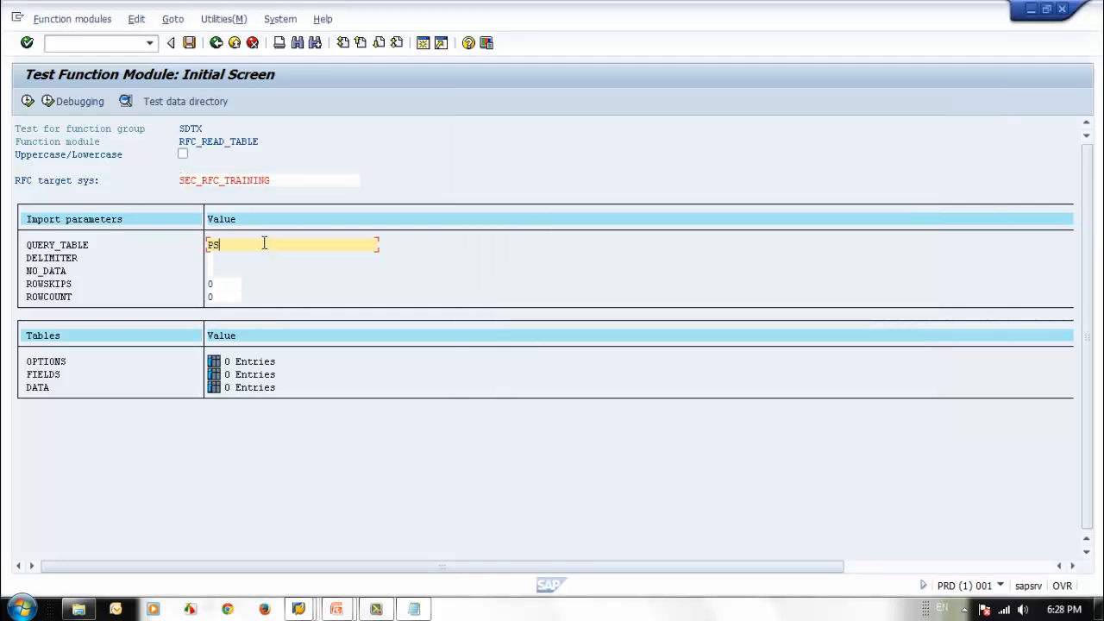
# Step: Set QUERY_TABLE to PA0008 and execute the RFC_READ_TABLE test against RFC target system SEC_RFC_TRAINING
pyautogui.press('BackSpace')
pyautogui.write('A0008')
pyautogui.click(27, 101)
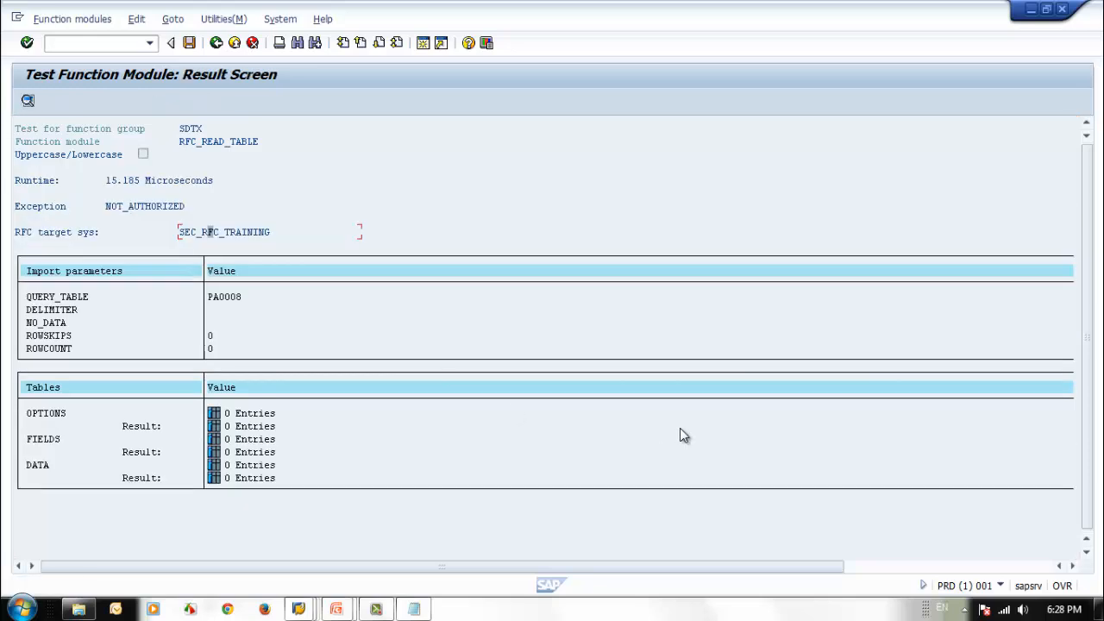
# Step: Switch off the system trace in the client 800 session and display the trace analysis for user SEC_RFC_USER
pyautogui.click(297, 610)
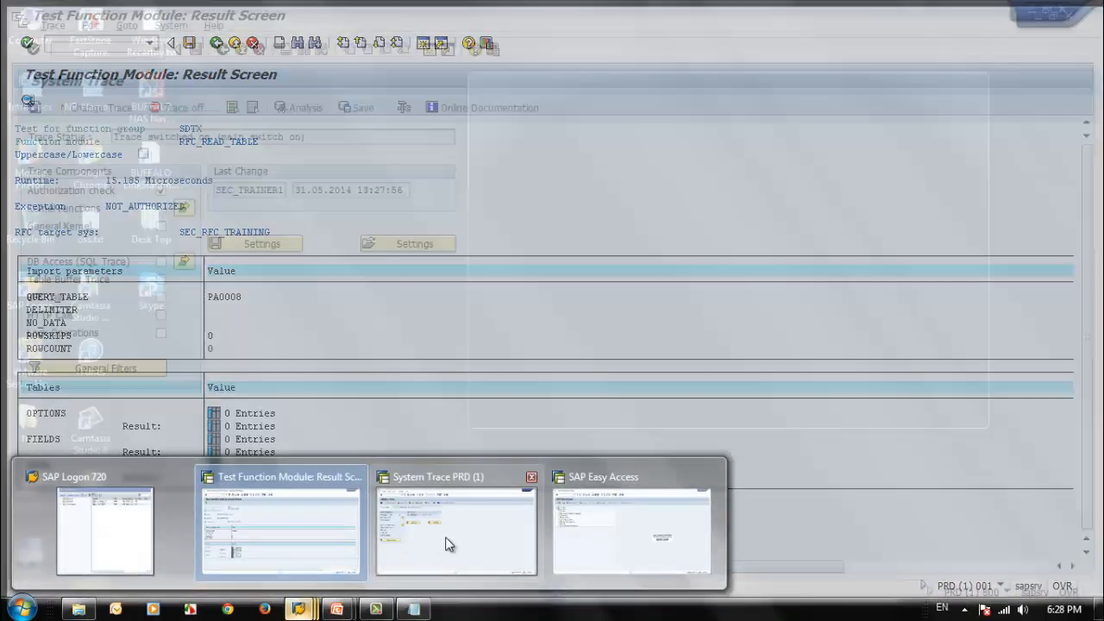
pyautogui.click(383, 518)
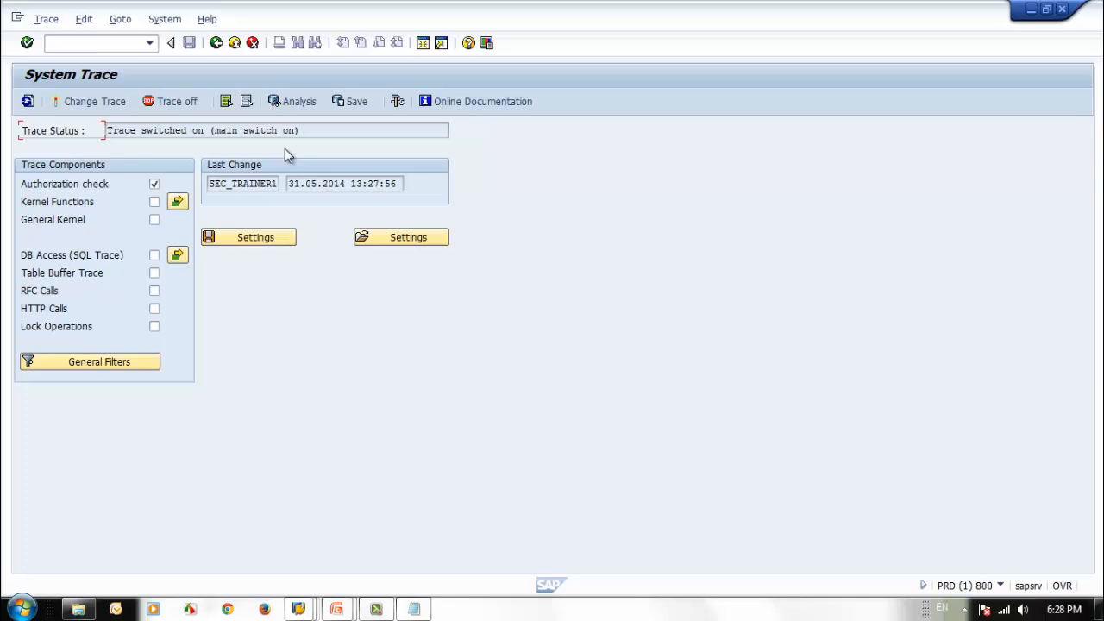
pyautogui.click(177, 101)
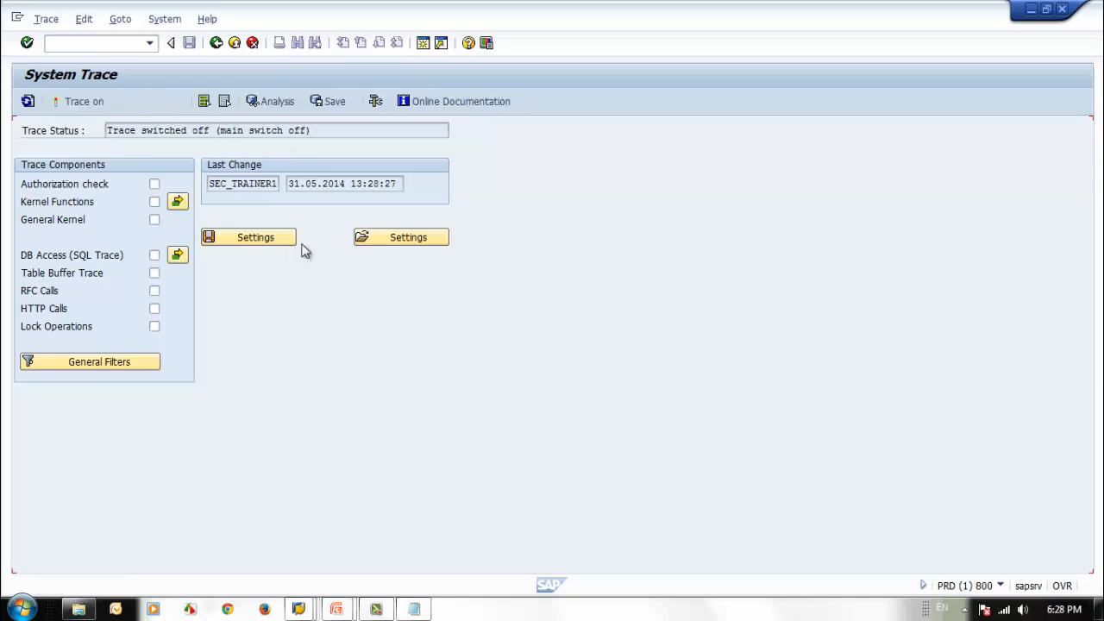
pyautogui.click(277, 101)
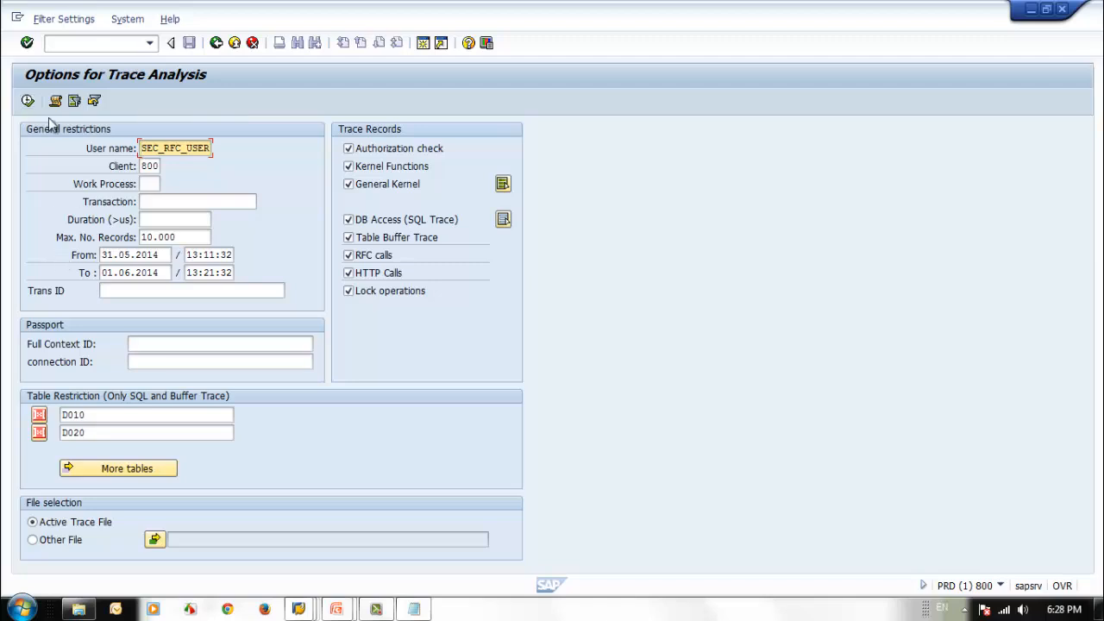
pyautogui.click(28, 101)
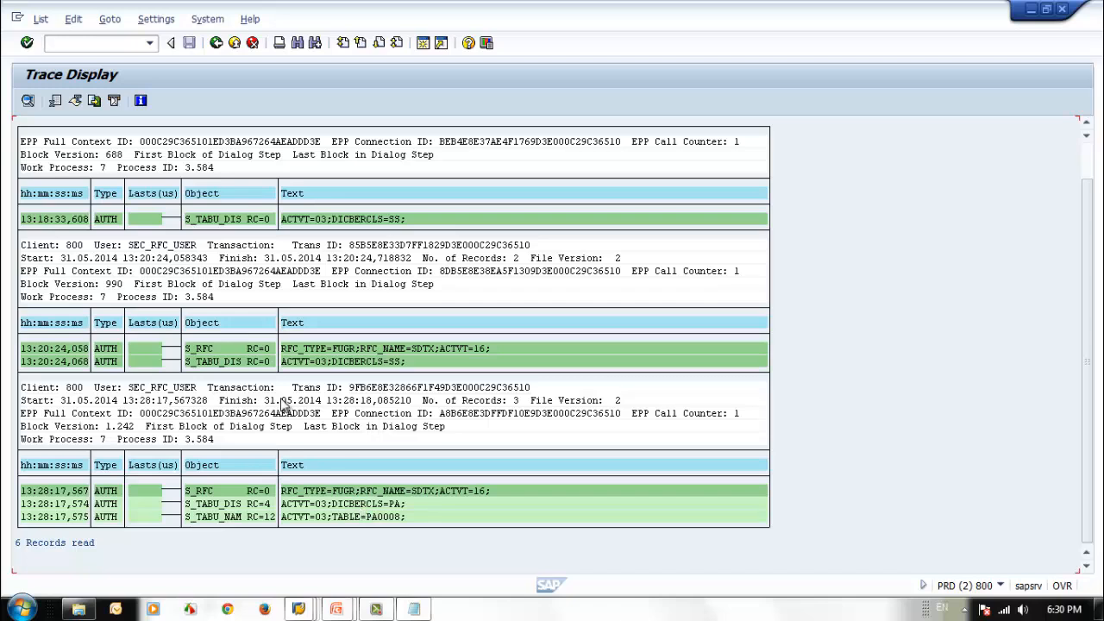
# Step: Leave the system trace back to SAP Easy Access and switch to the PowerPoint slide show on creating the RFC role
pyautogui.click(215, 44)
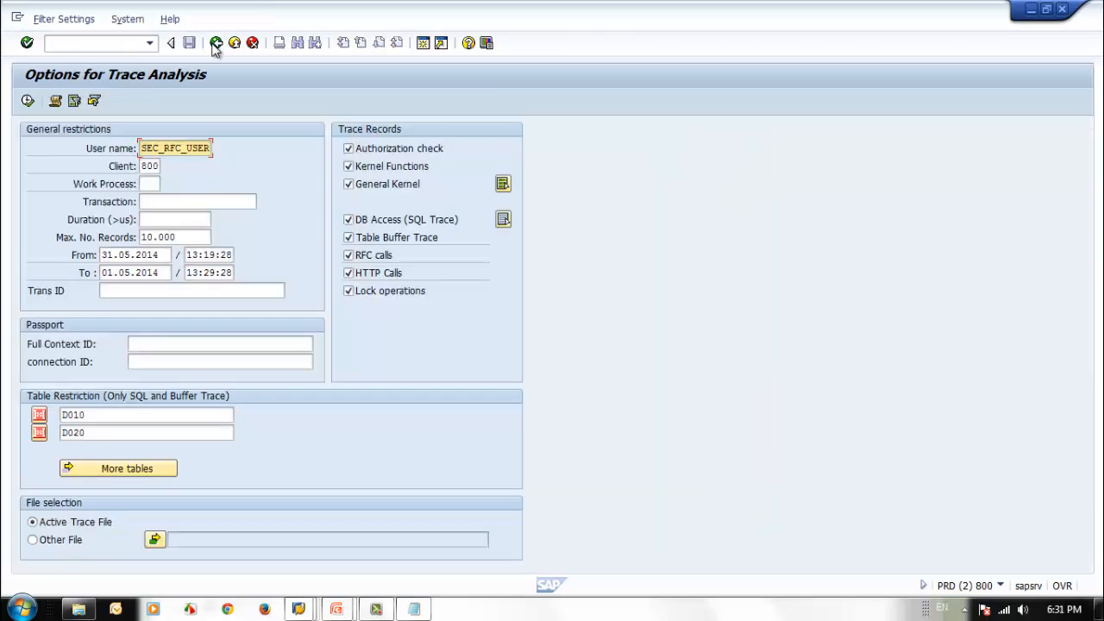
pyautogui.click(215, 43)
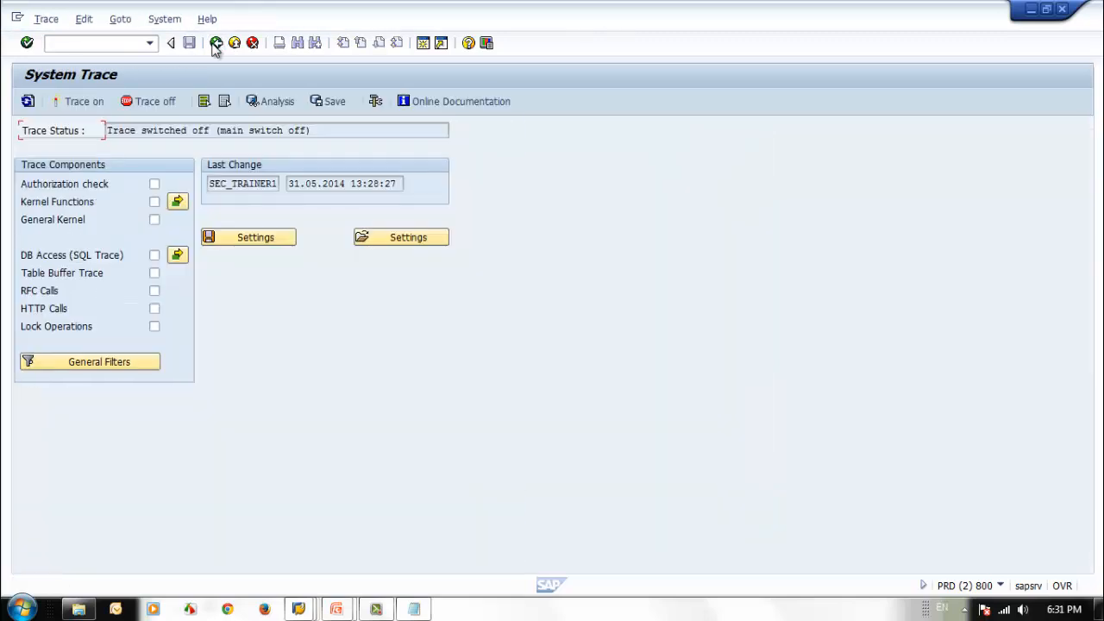
pyautogui.click(215, 44)
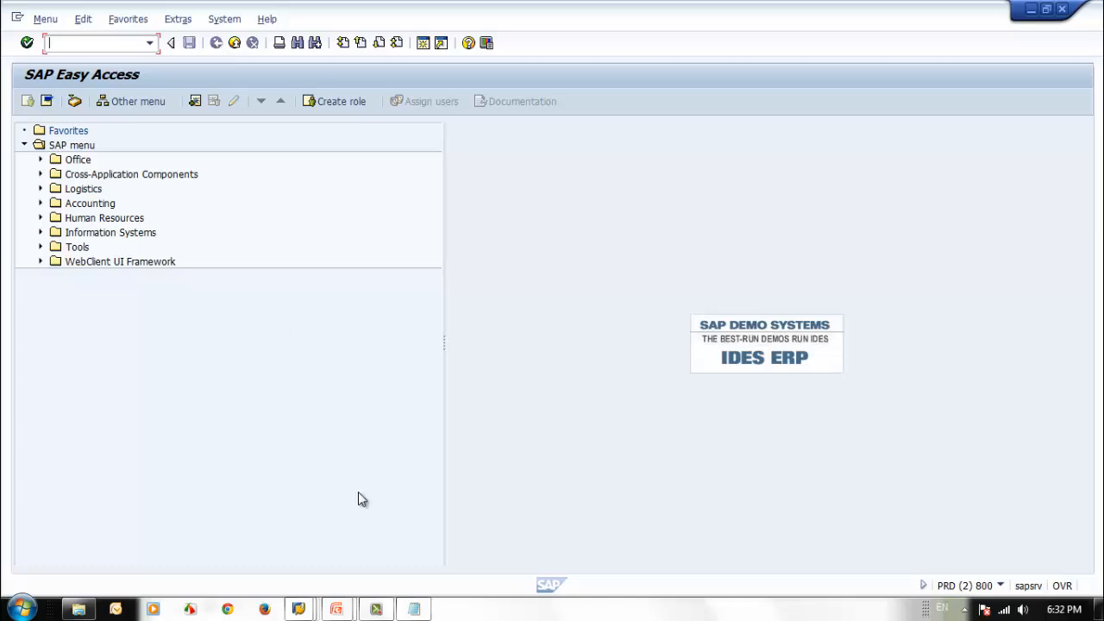
pyautogui.click(337, 609)
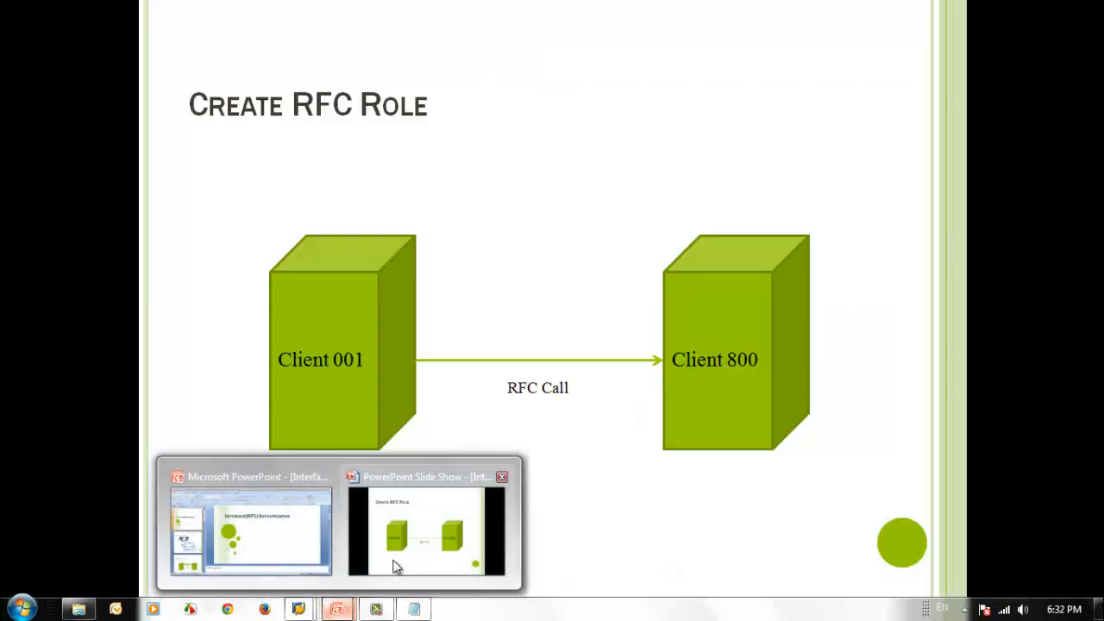
pyautogui.click(397, 560)
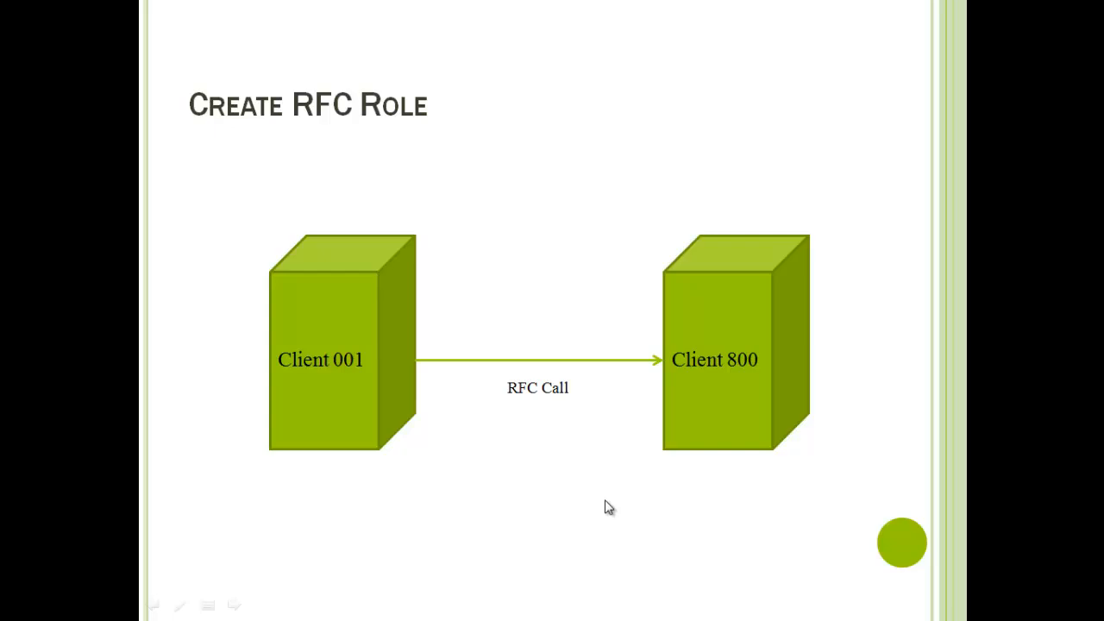